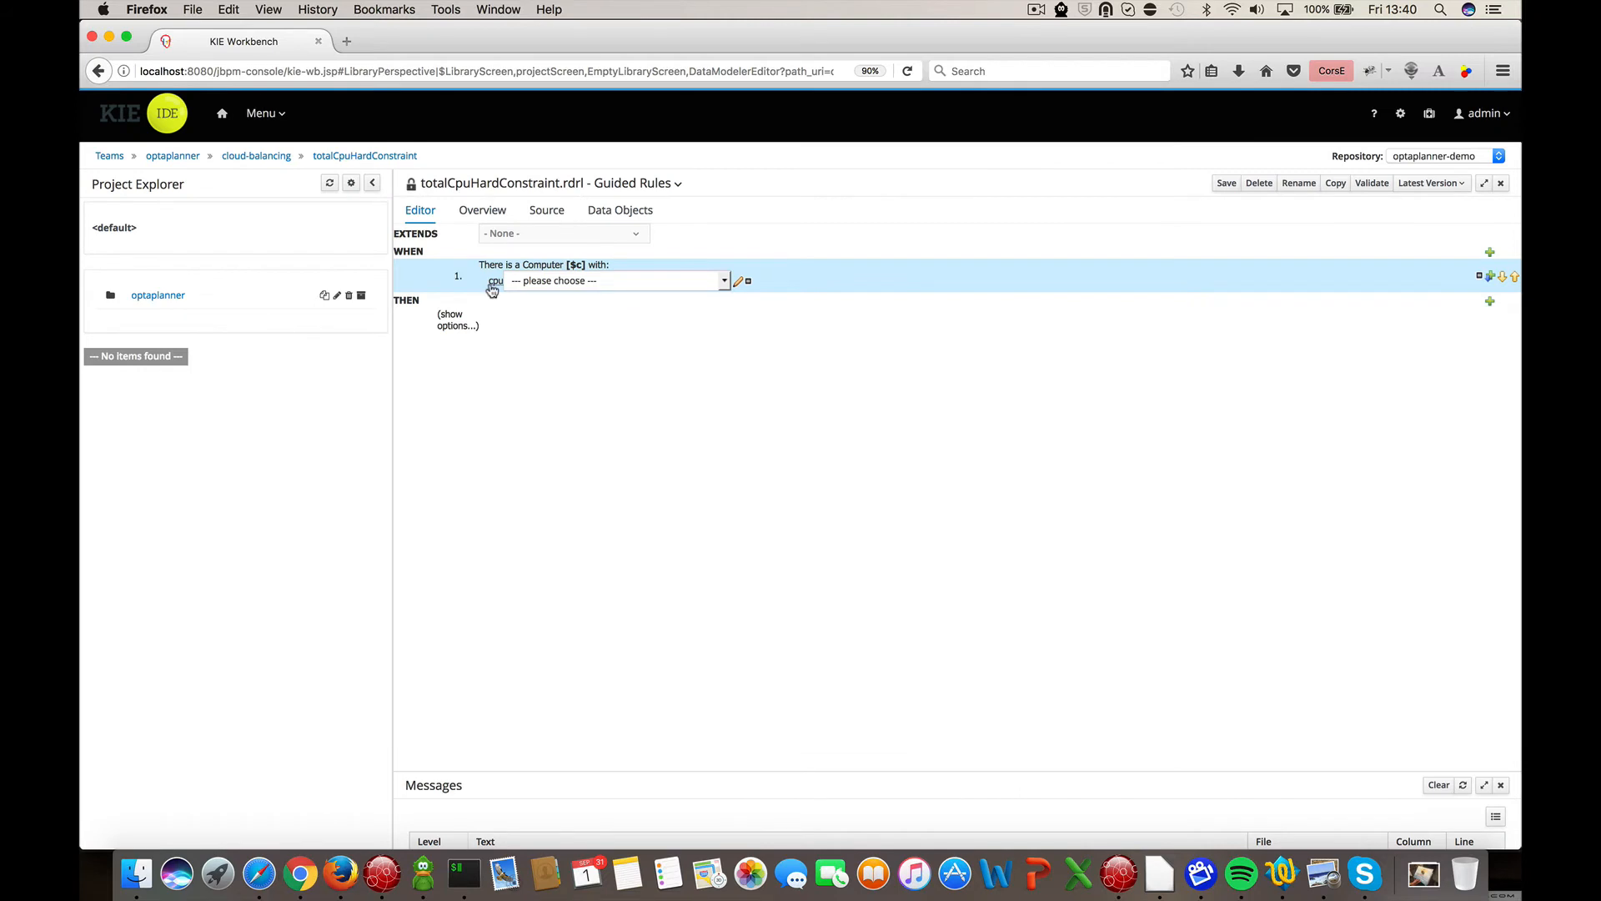
- Bind the cpu field of the Computer condition to the variable $cpu
click(495, 281)
click(727, 167)
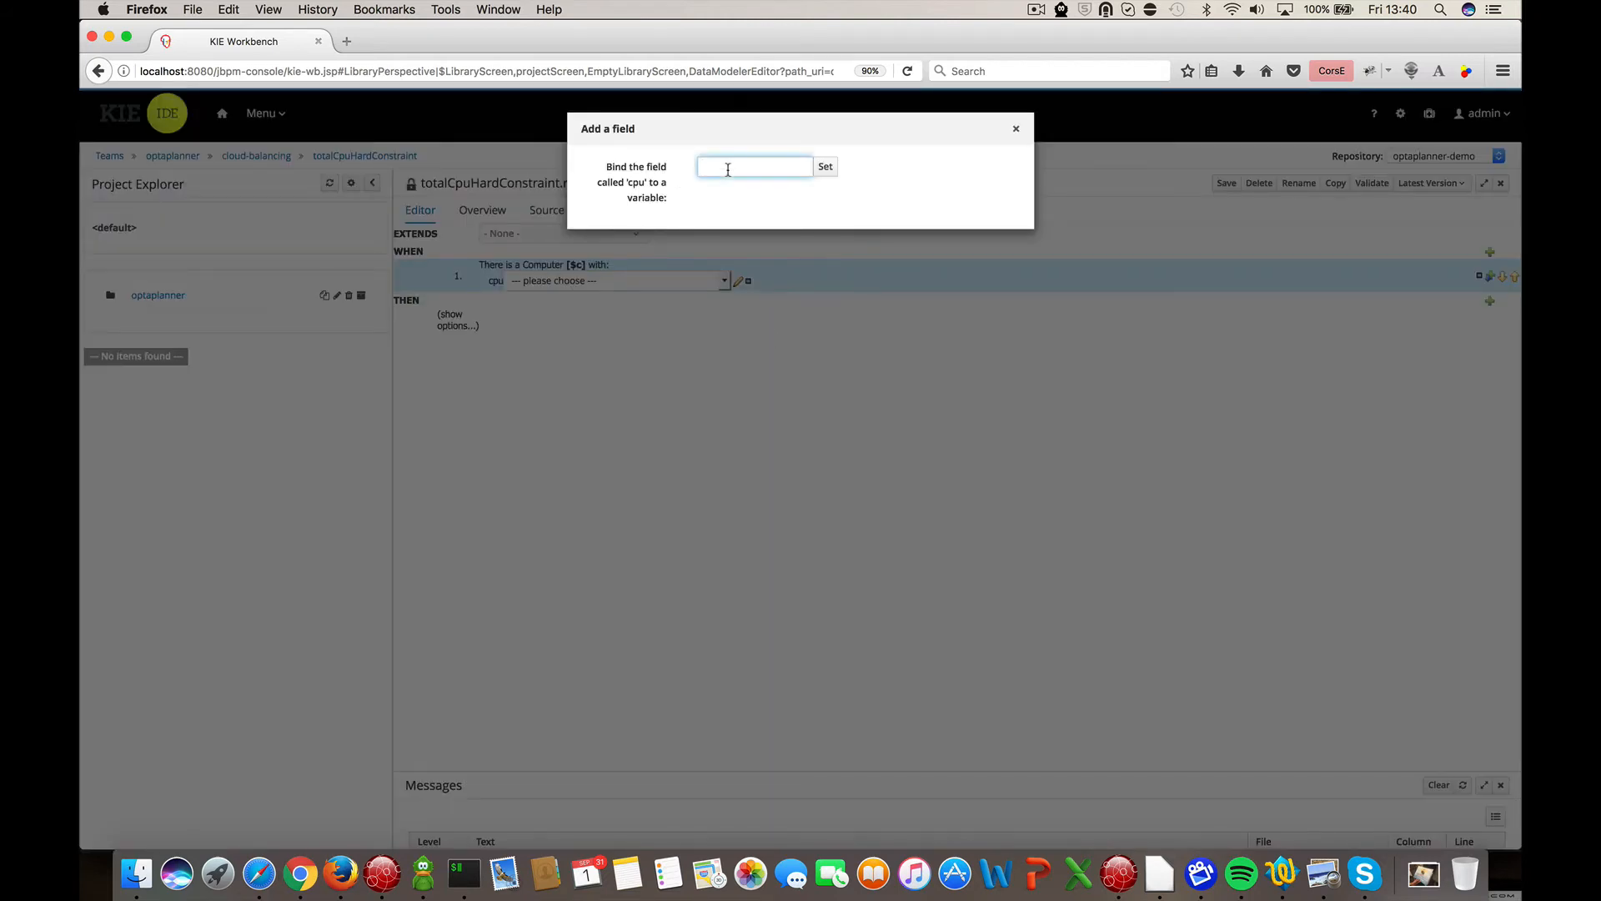
text($cpu)
click(827, 164)
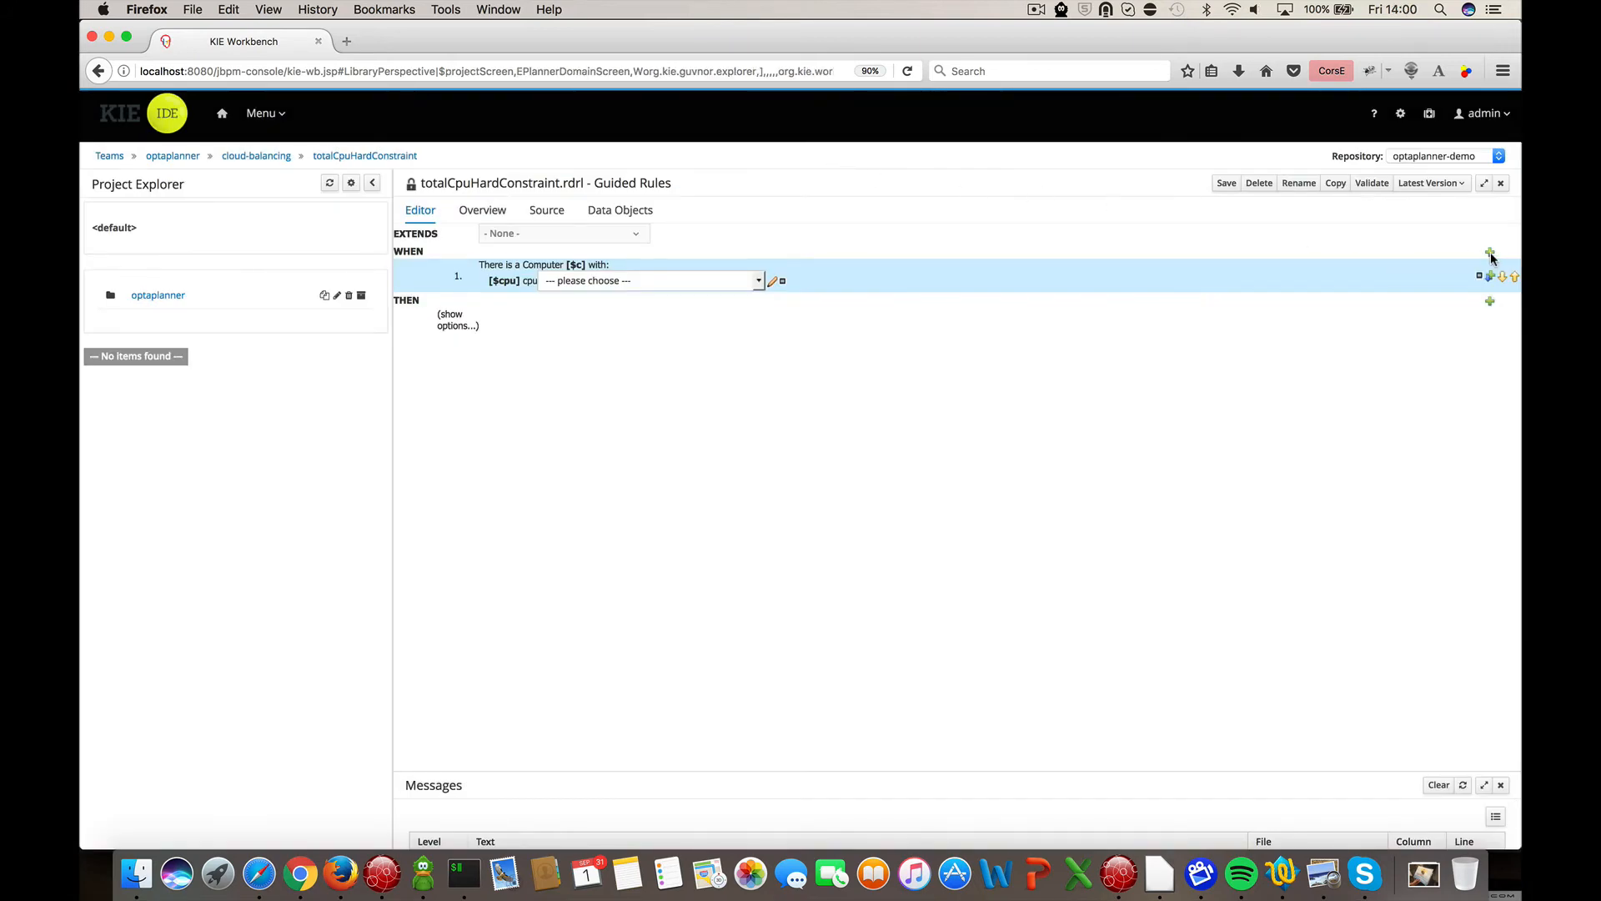
- Add a From Accumulate condition at the bottom of the rule's WHEN section
click(1489, 252)
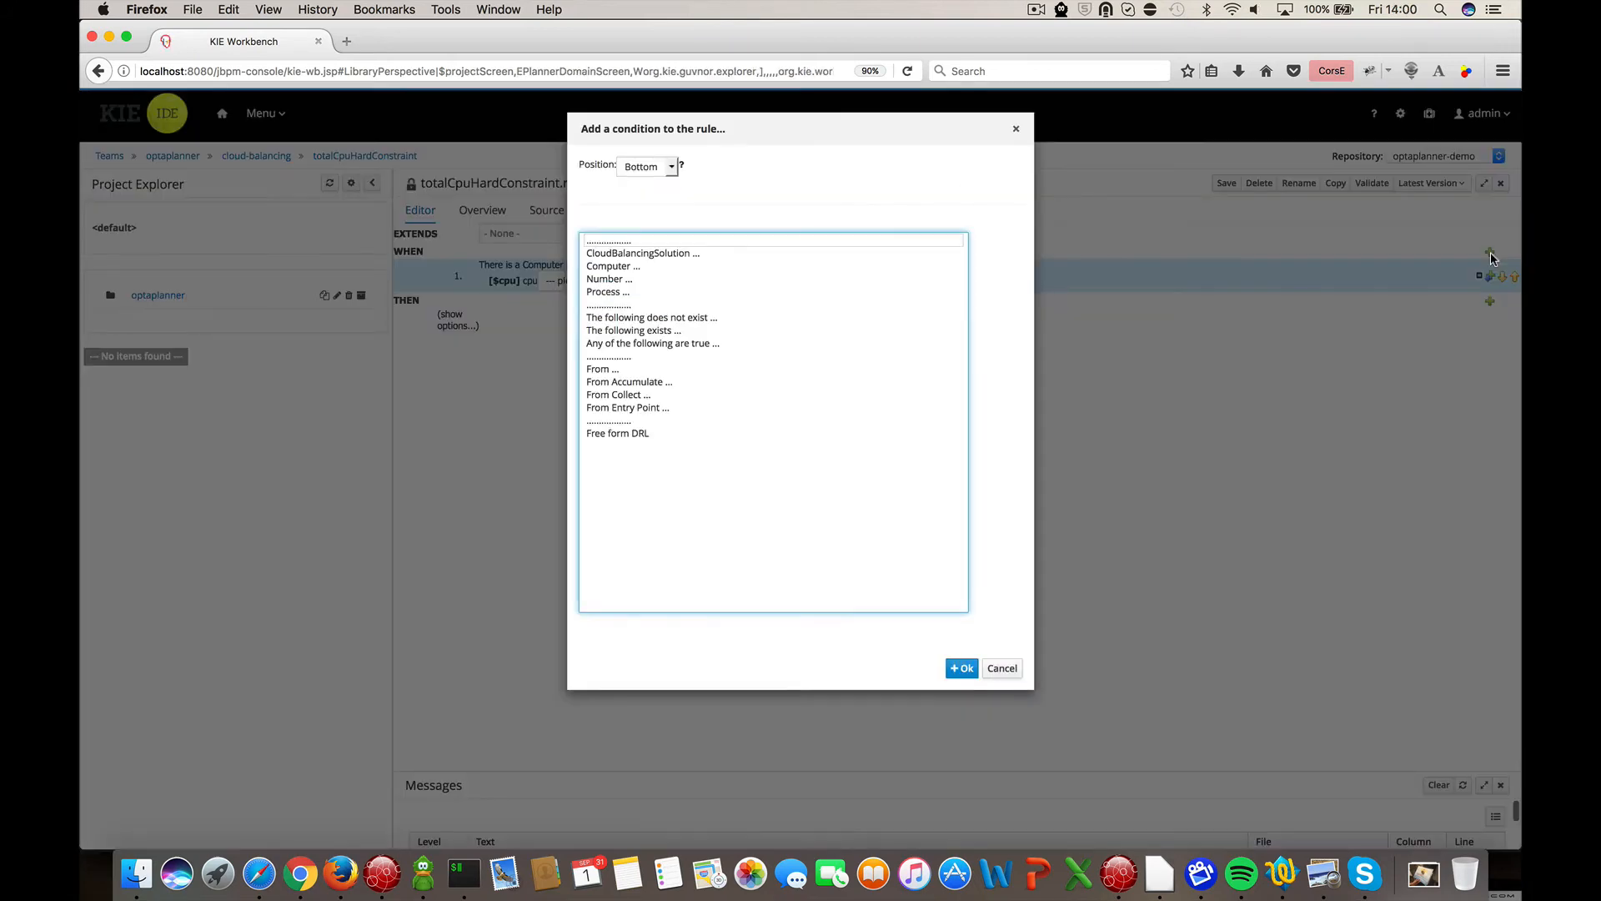
click(636, 381)
click(962, 668)
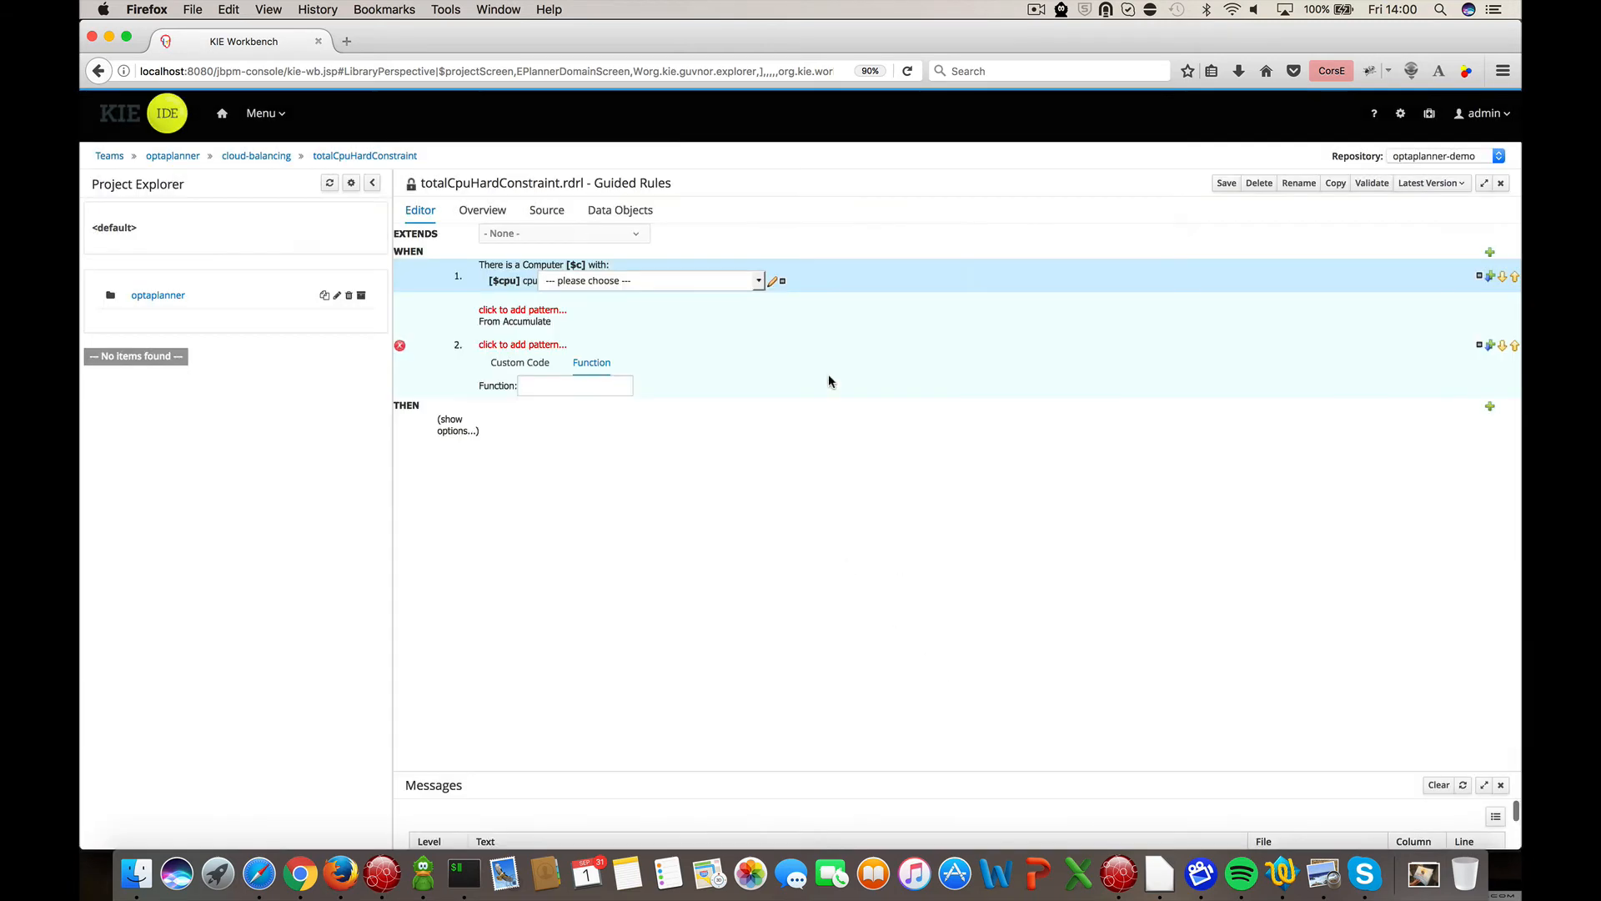
- Set Number as the result pattern and Process as the source pattern of the From Accumulate condition
click(547, 315)
click(752, 167)
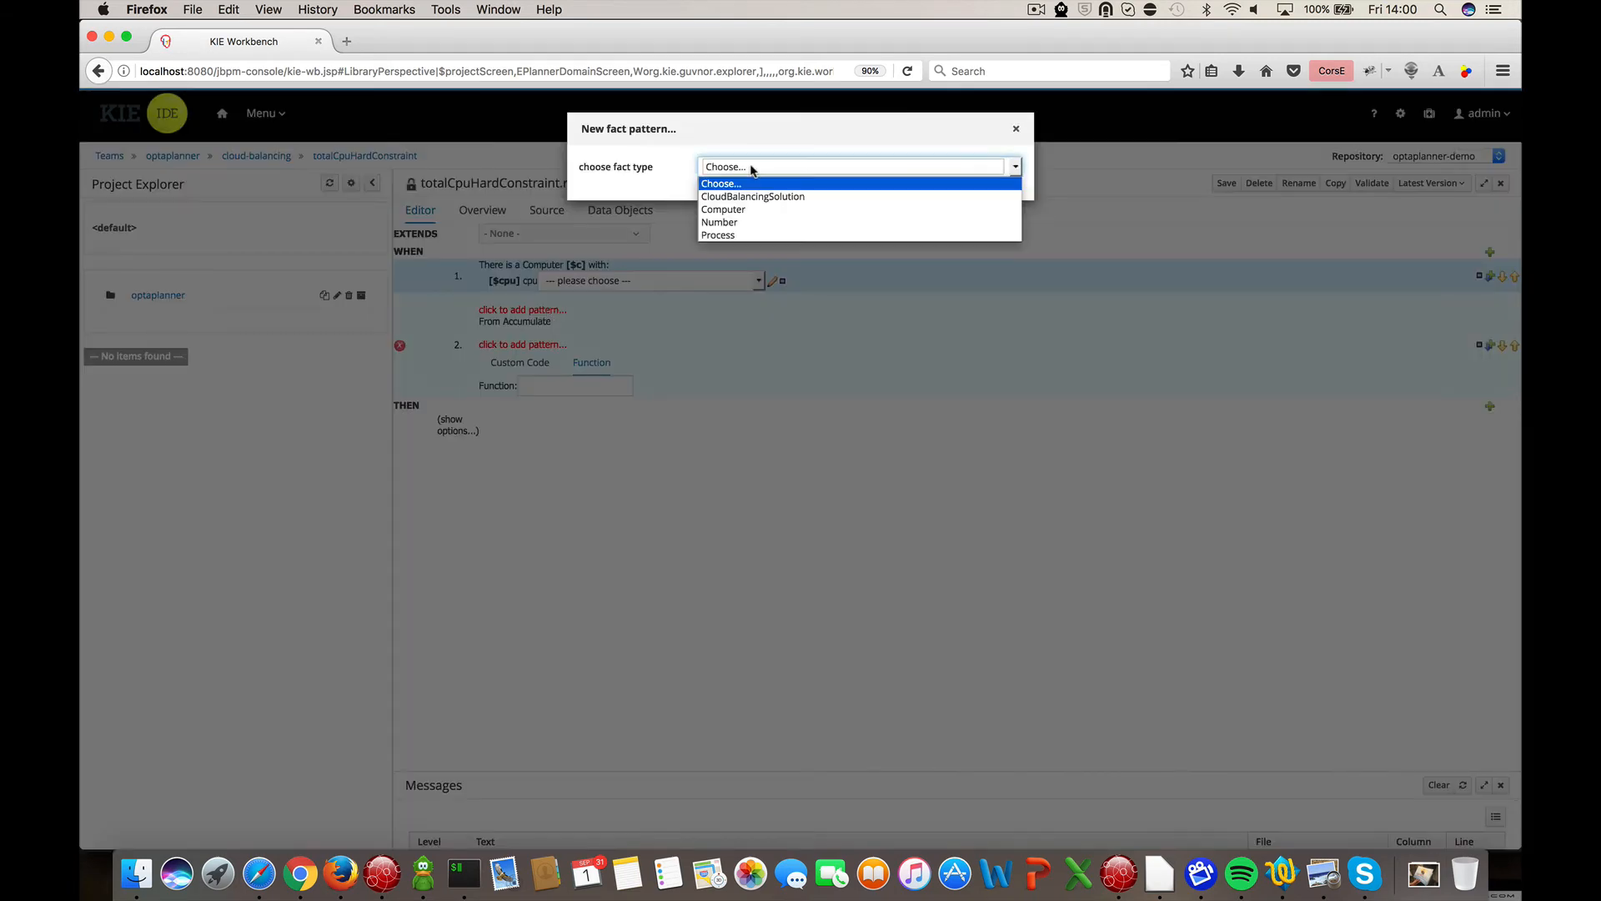
click(747, 222)
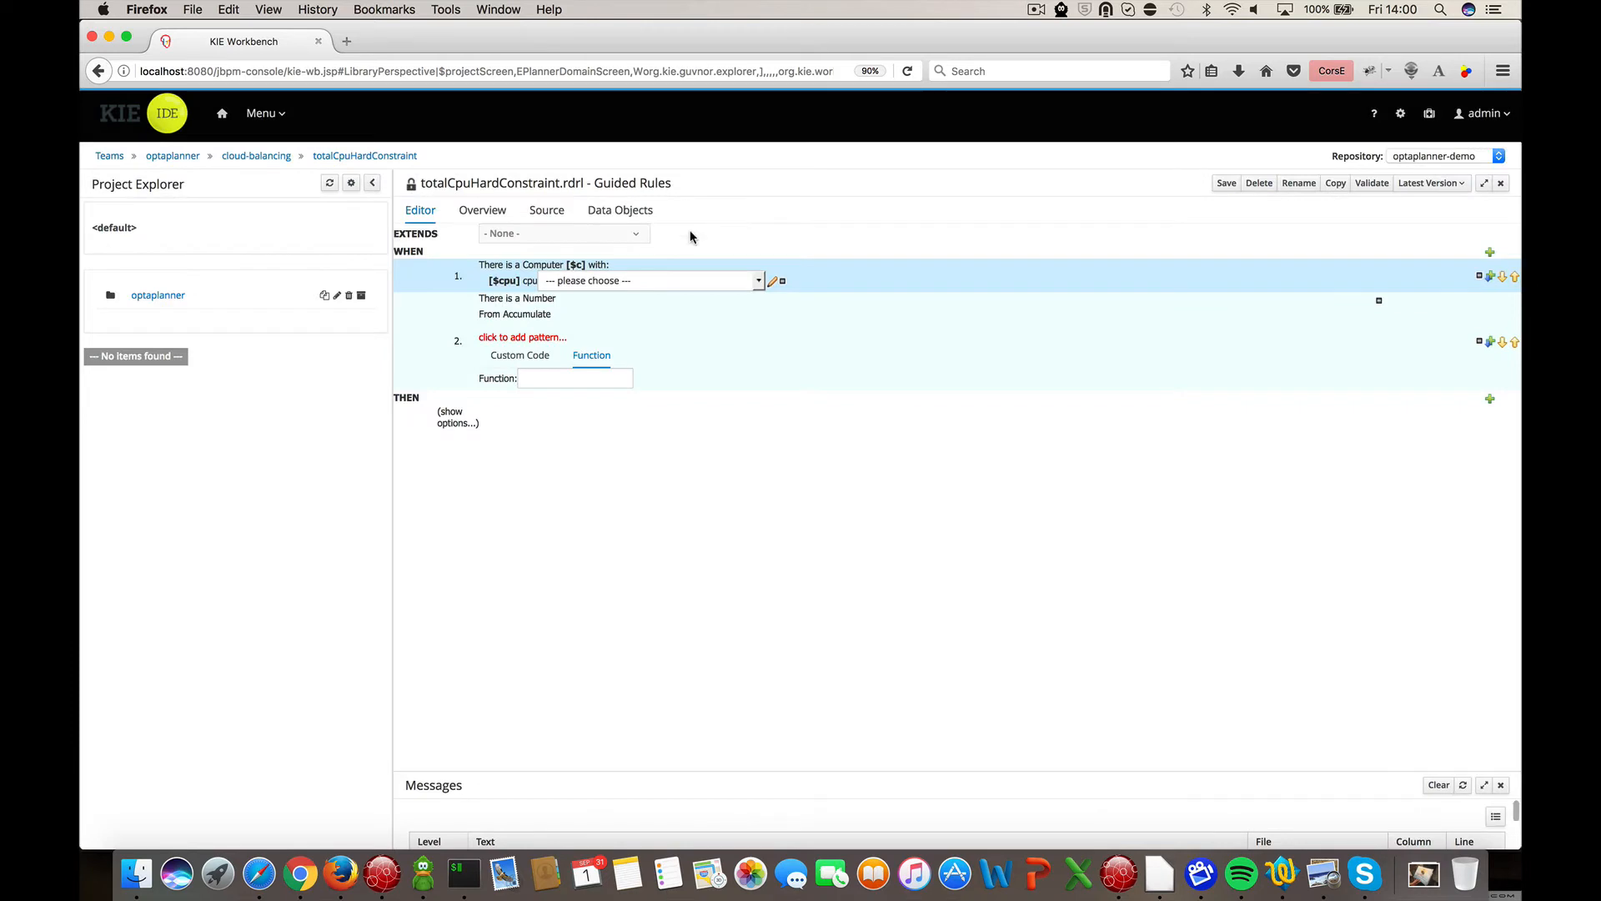
click(512, 339)
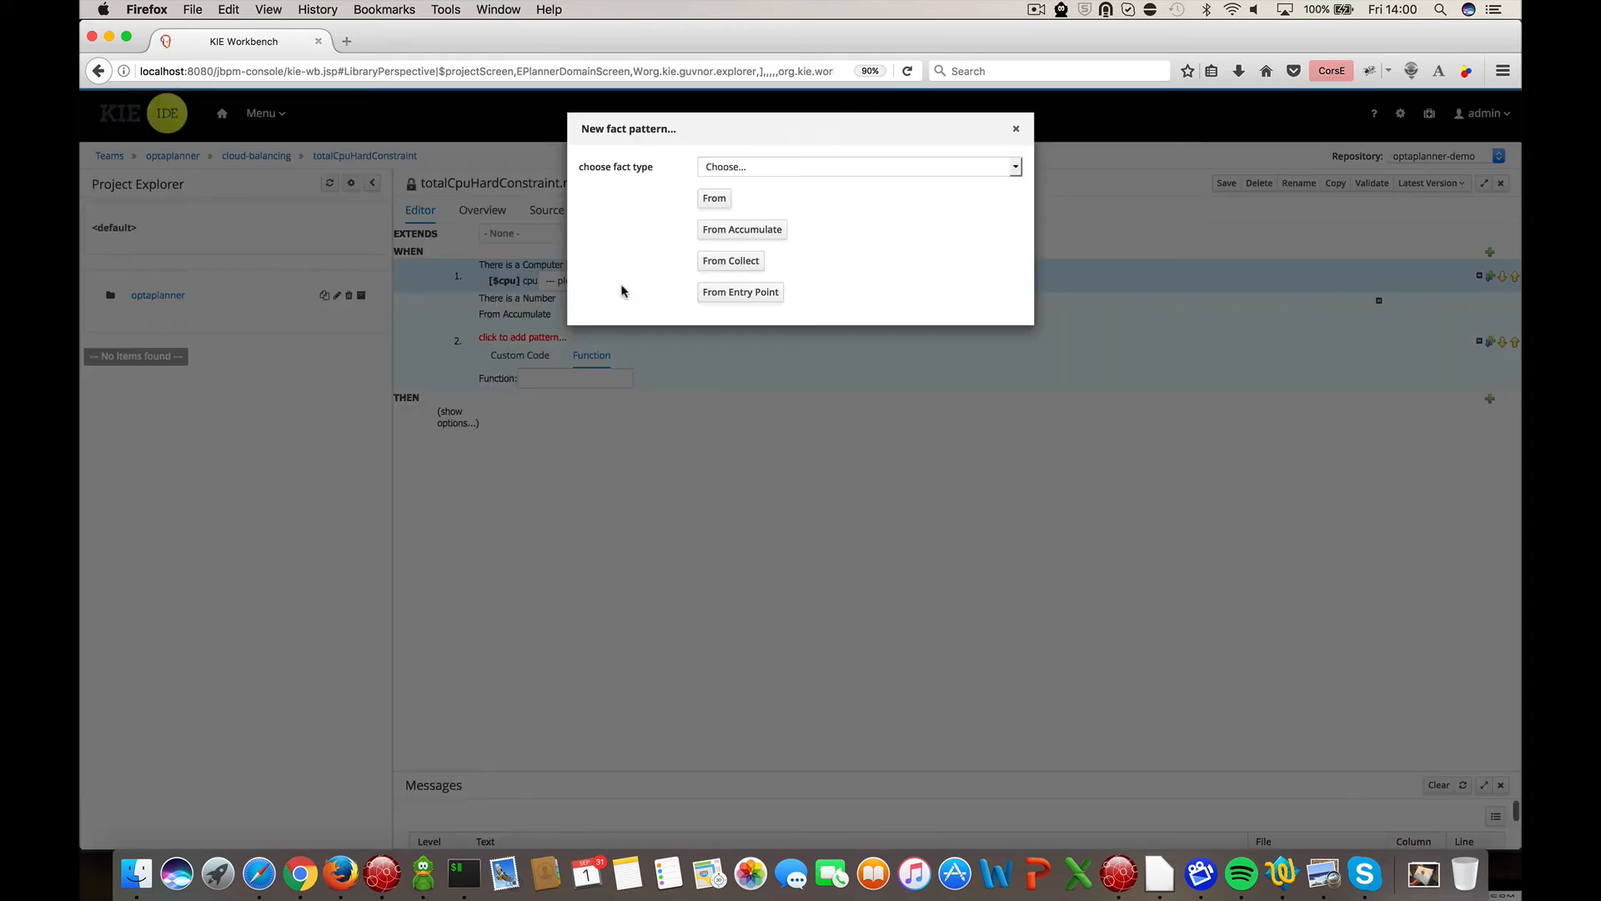
click(752, 167)
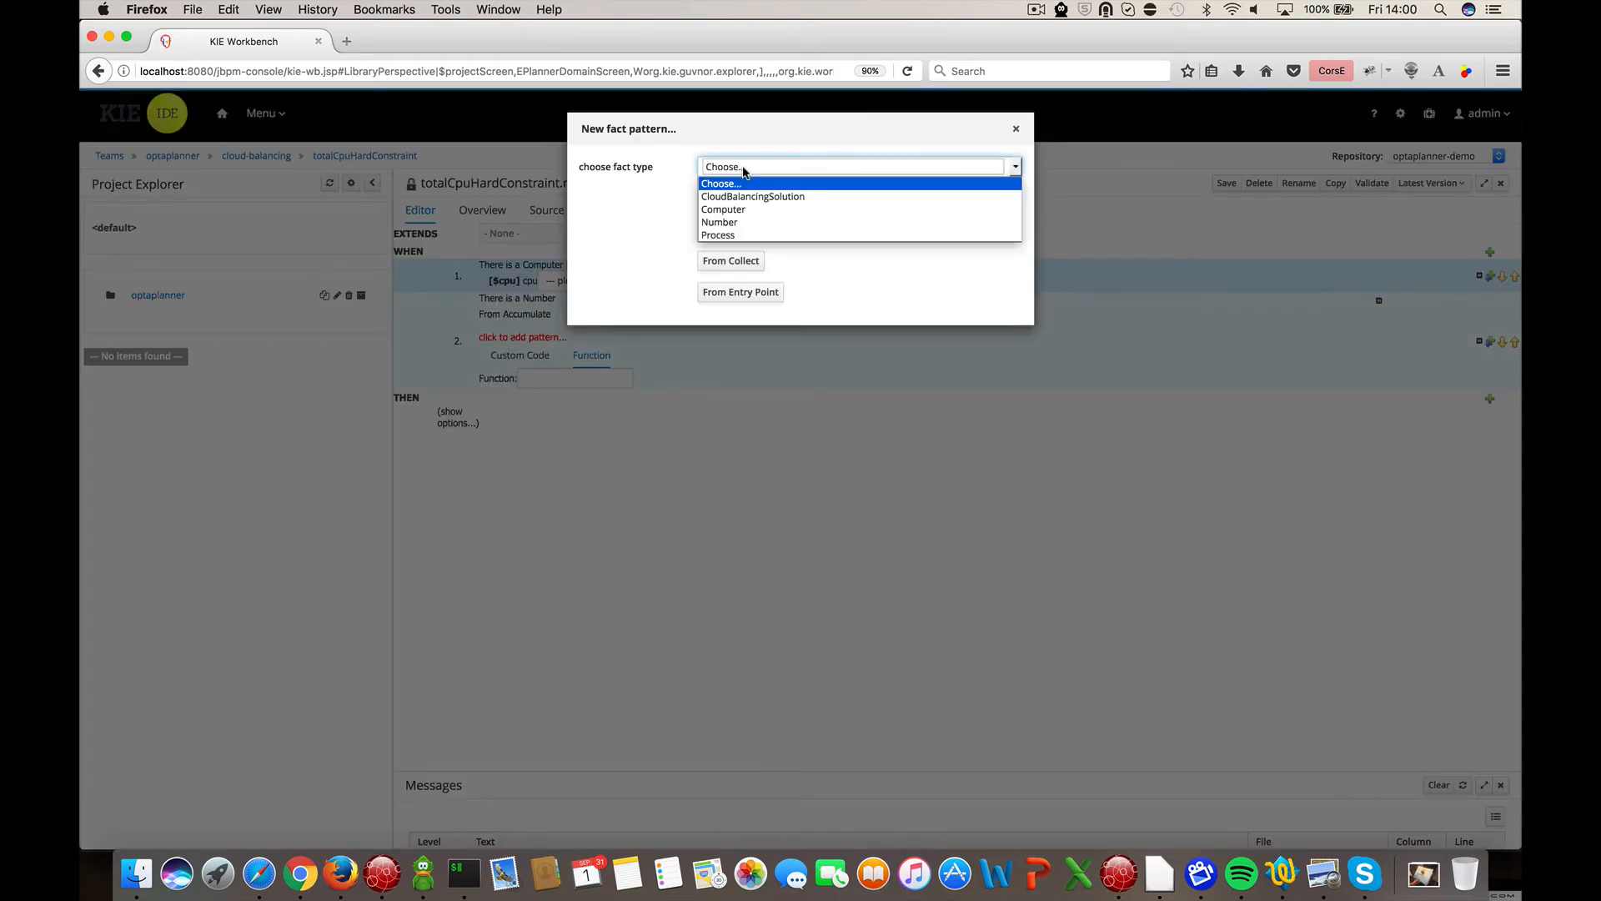
click(734, 237)
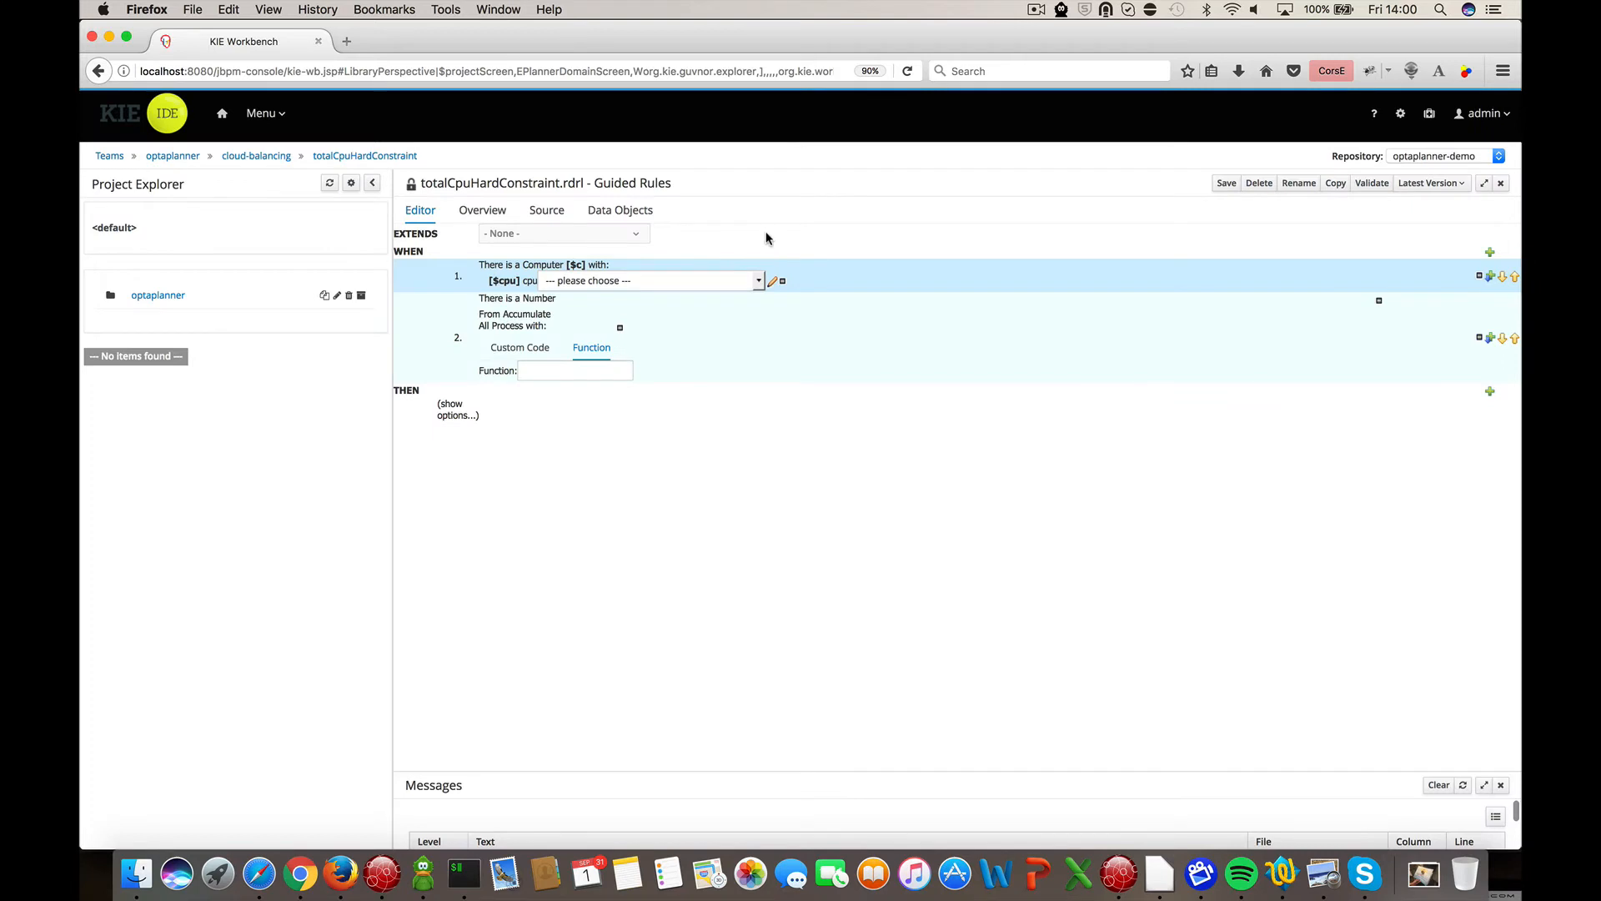
- Restrict the accumulated Process pattern so its computer field is equal to the bound variable $c
click(531, 332)
click(755, 178)
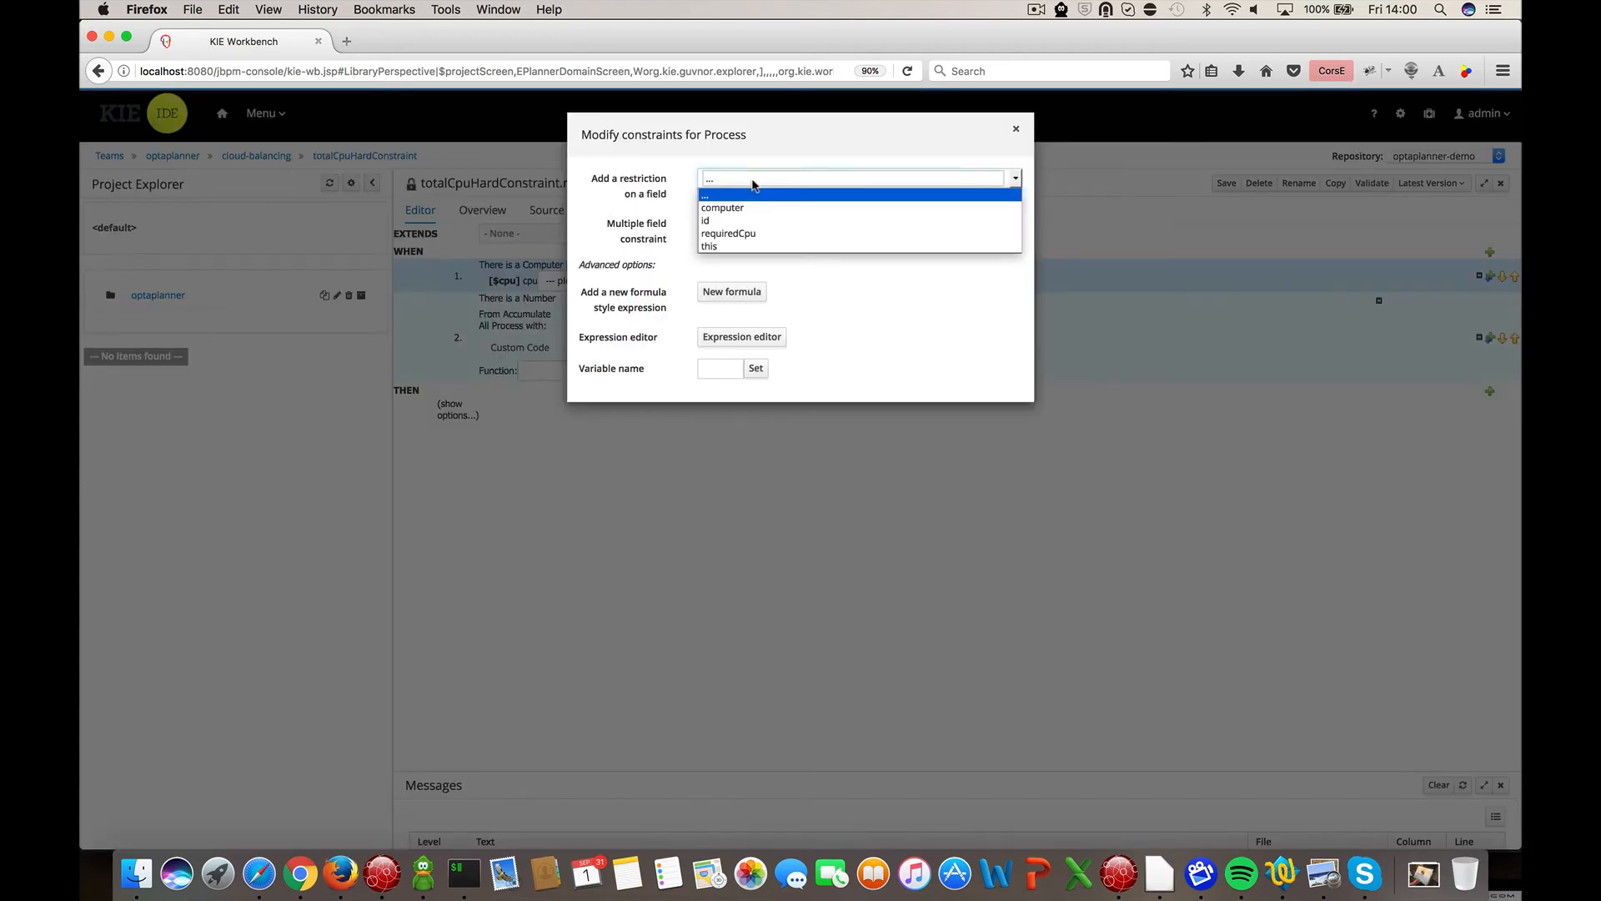
click(748, 208)
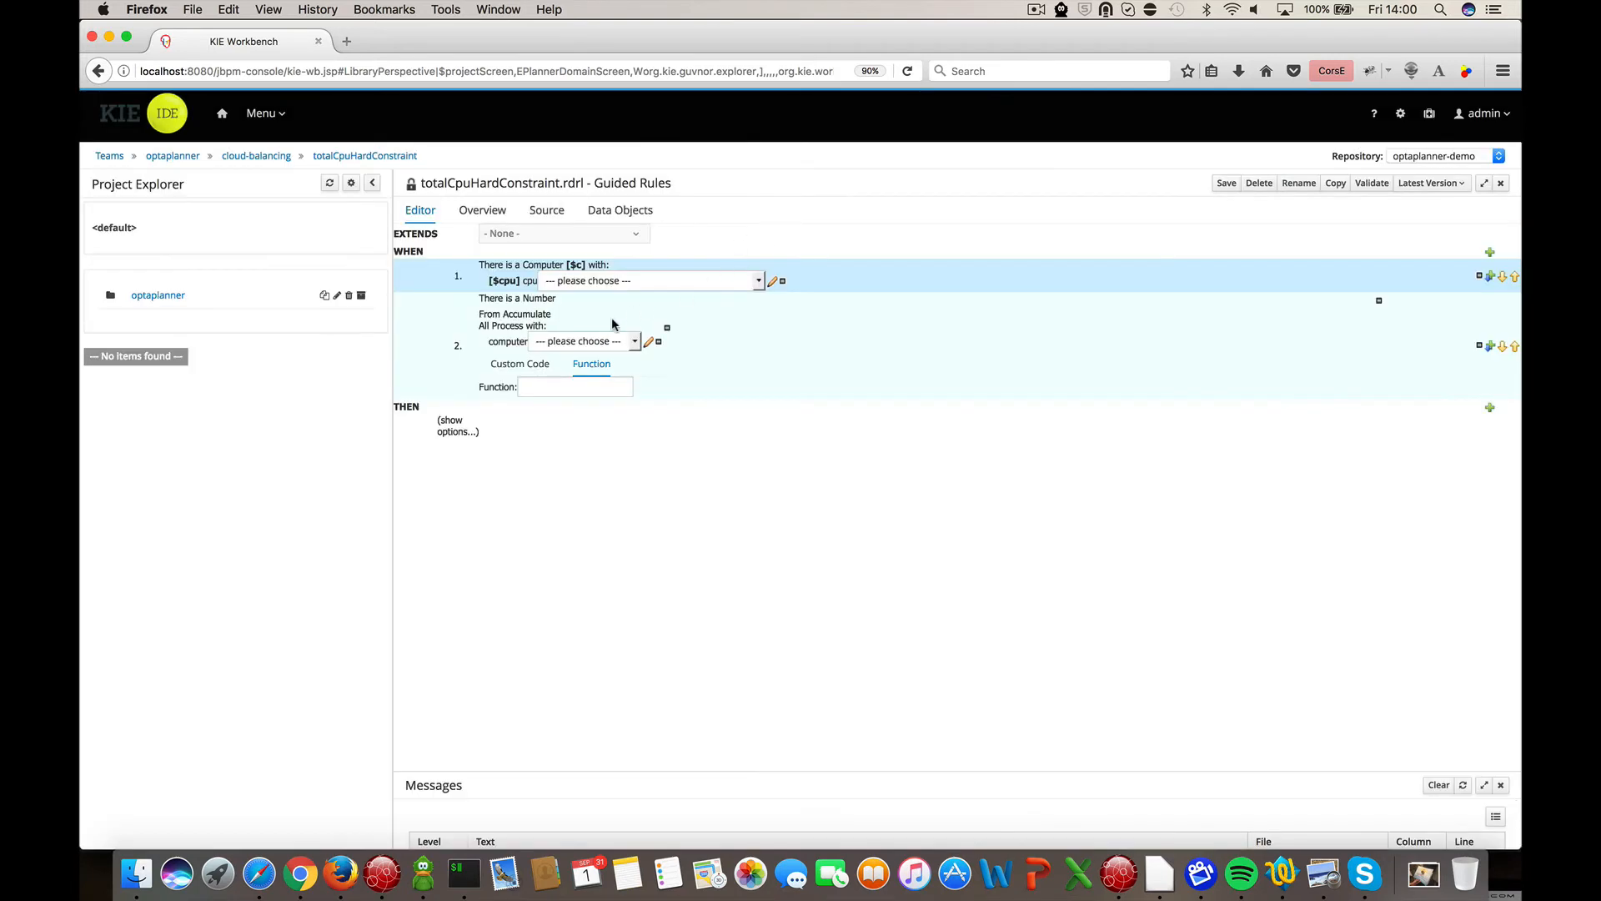
click(602, 342)
click(583, 371)
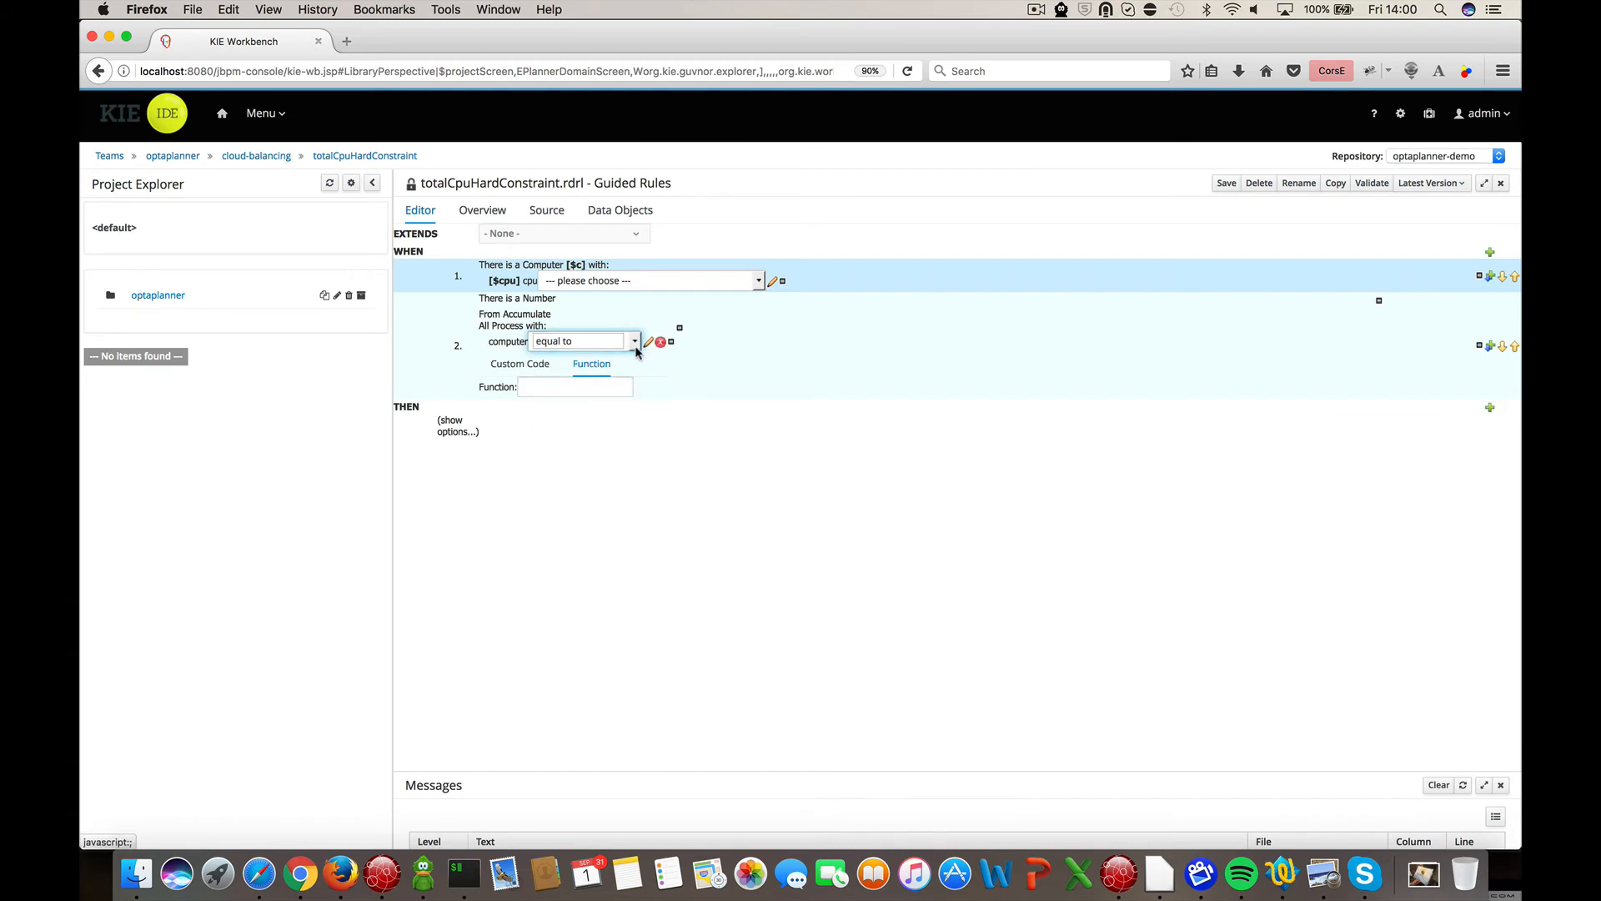
click(649, 341)
click(733, 273)
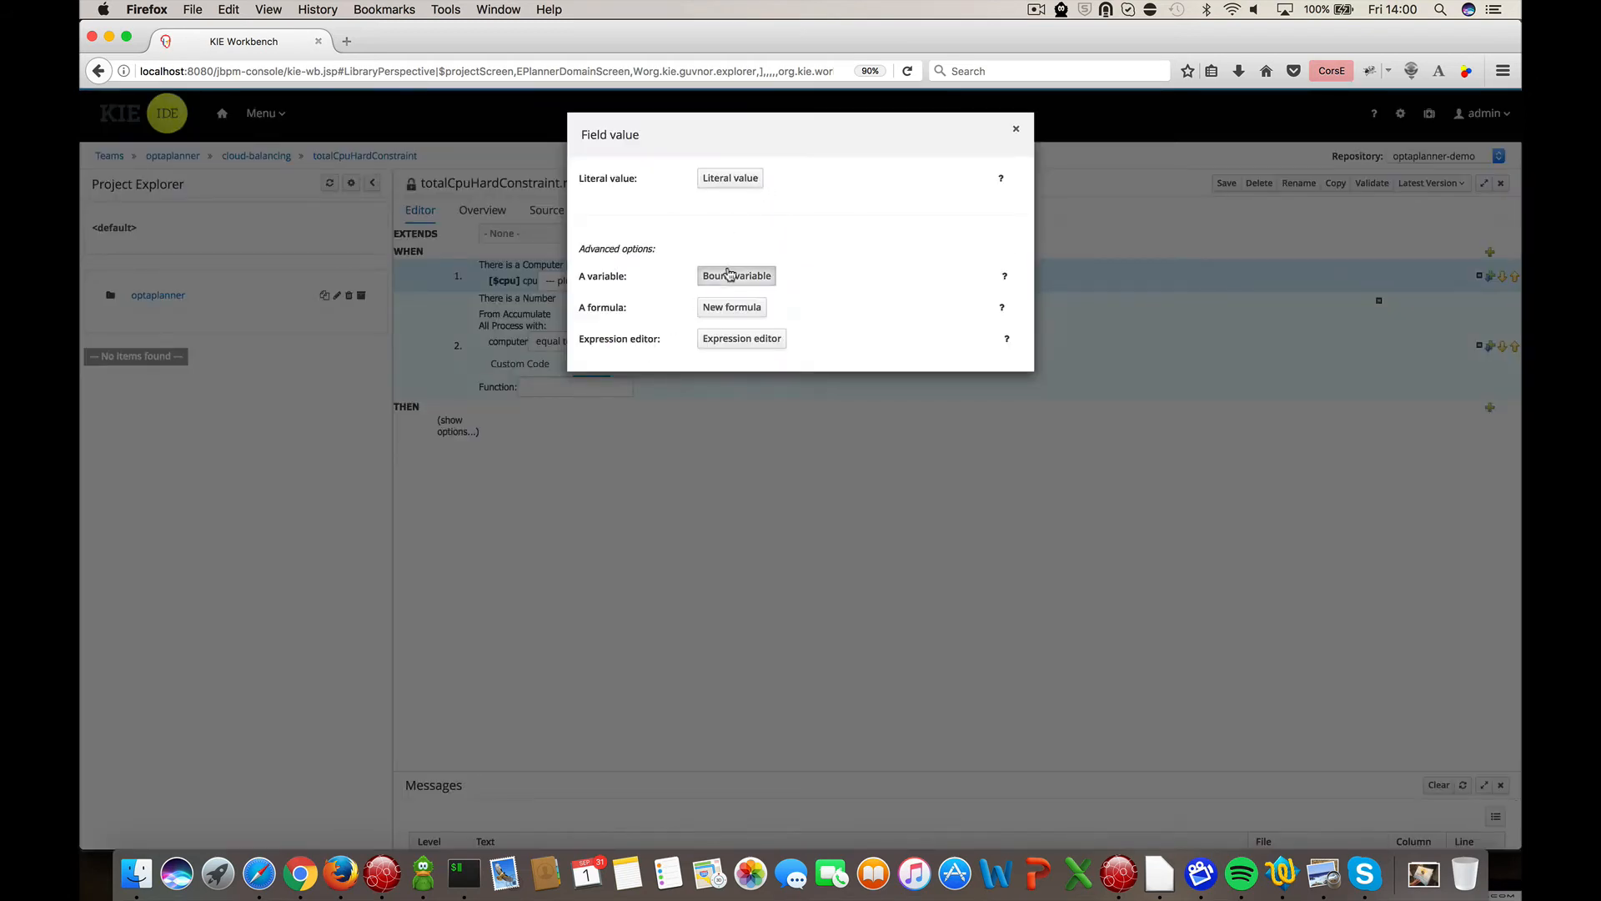
click(689, 347)
click(665, 357)
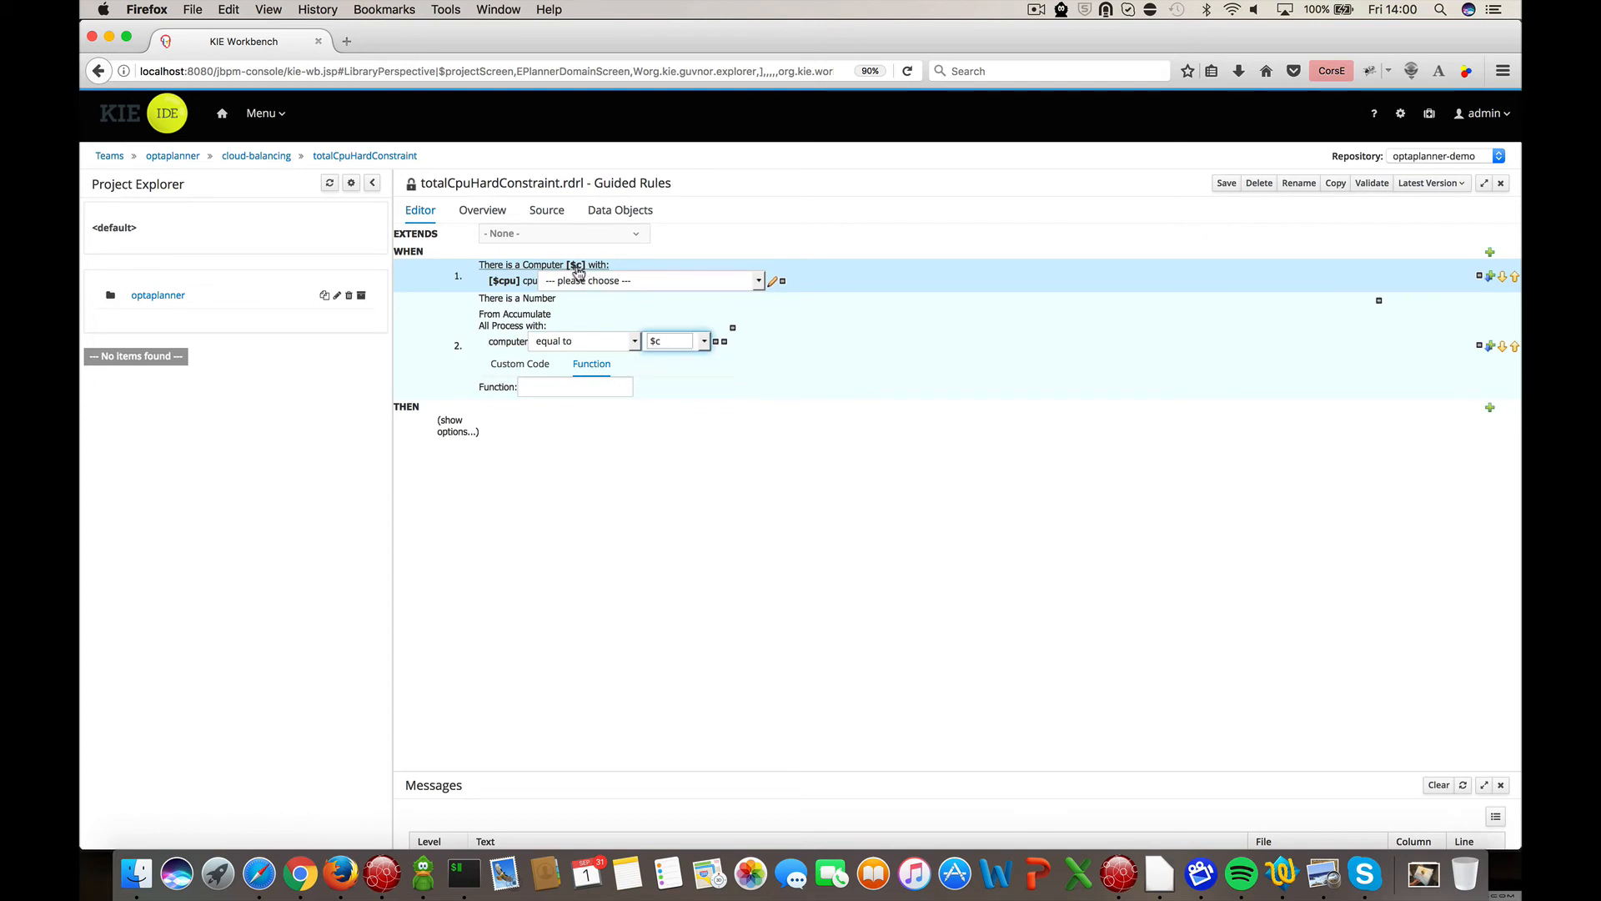
- Add the requiredCpu field to the Process pattern and bind it to the variable $reqCpu
click(512, 325)
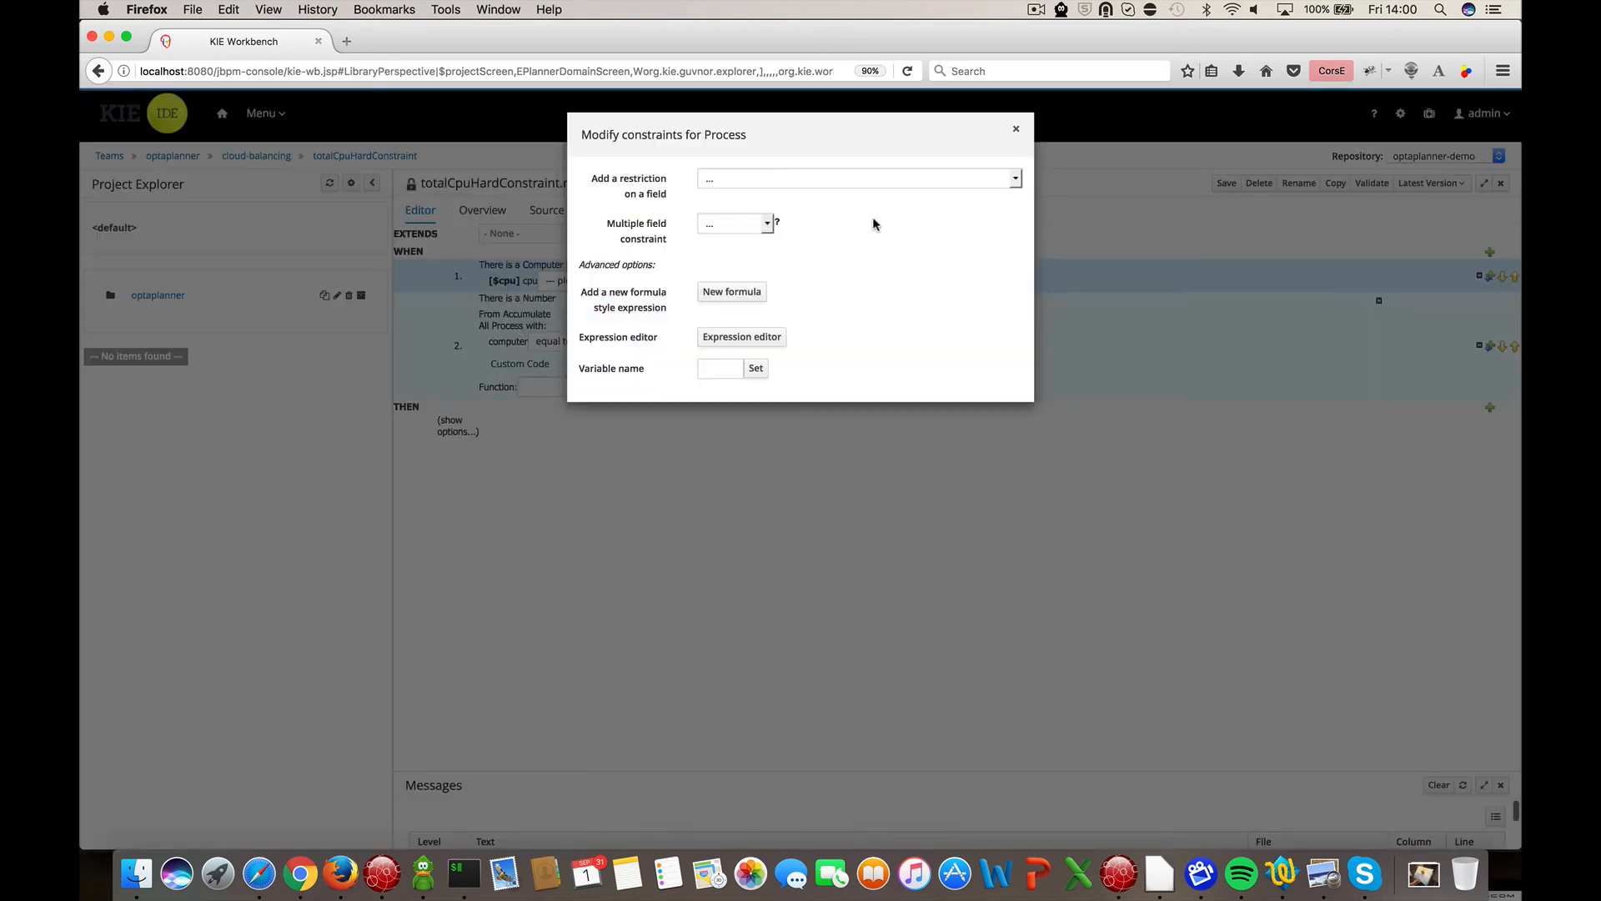
click(786, 179)
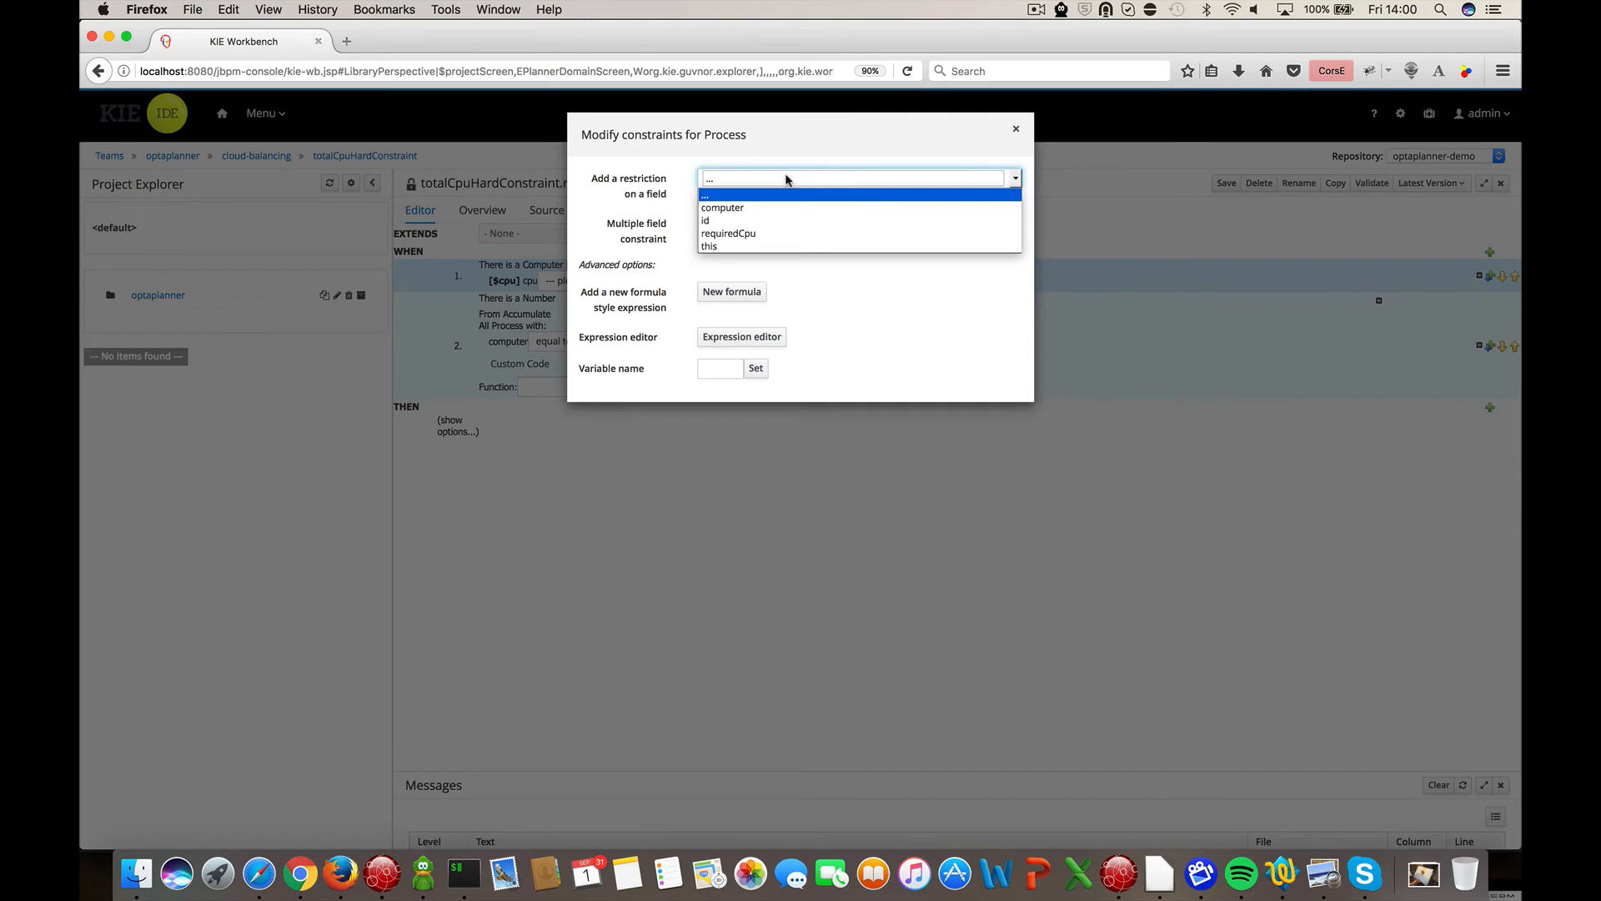
click(750, 235)
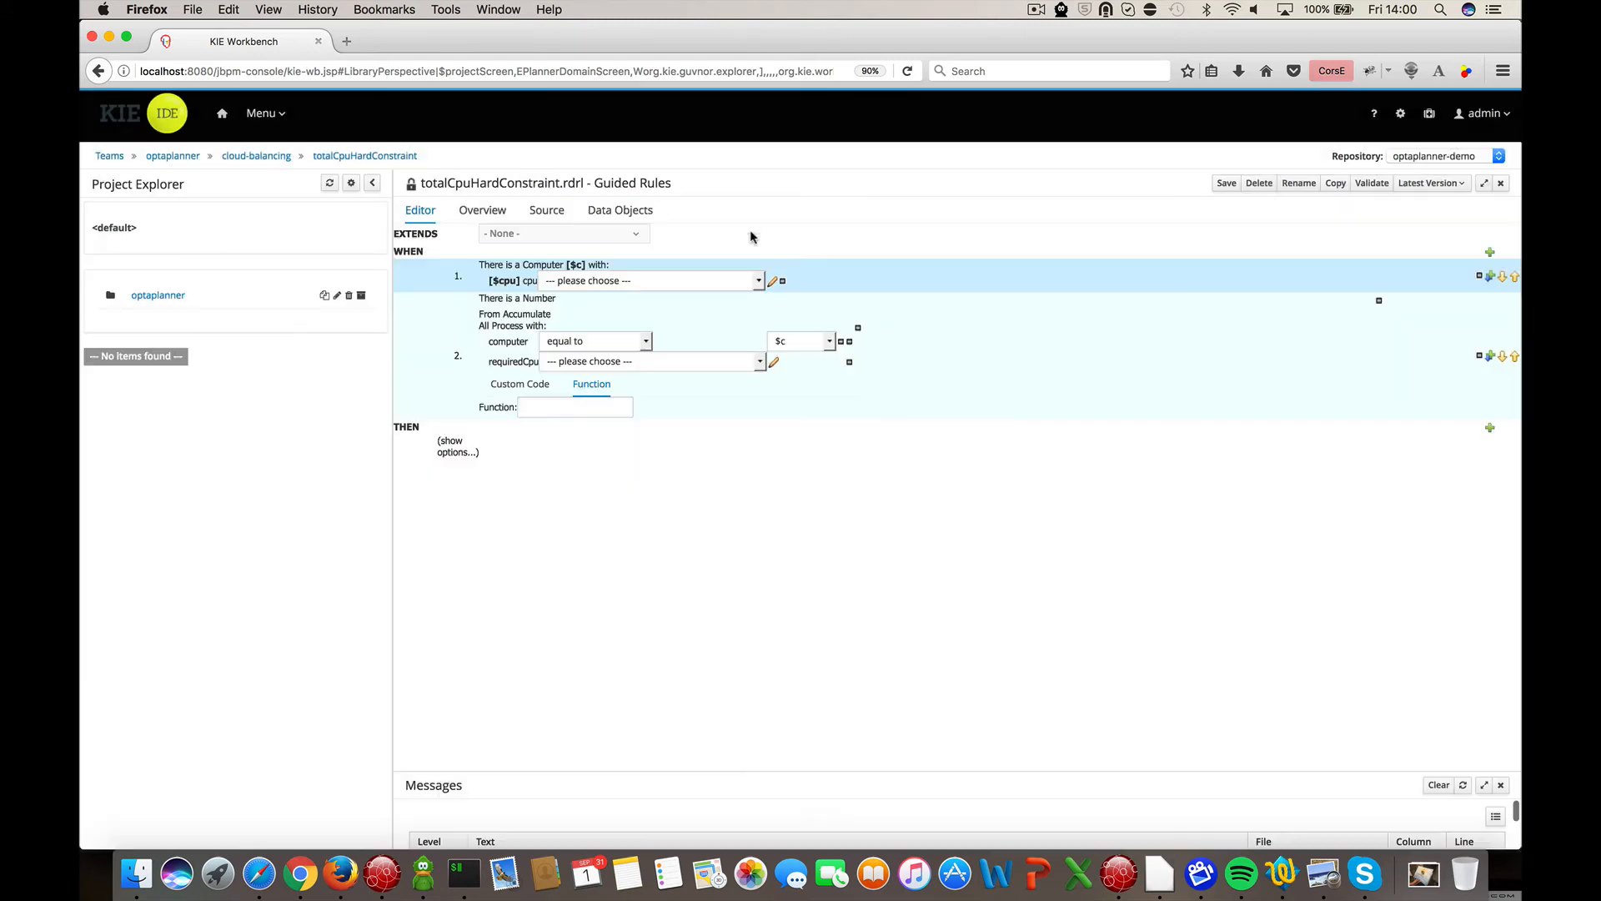
click(541, 362)
click(775, 168)
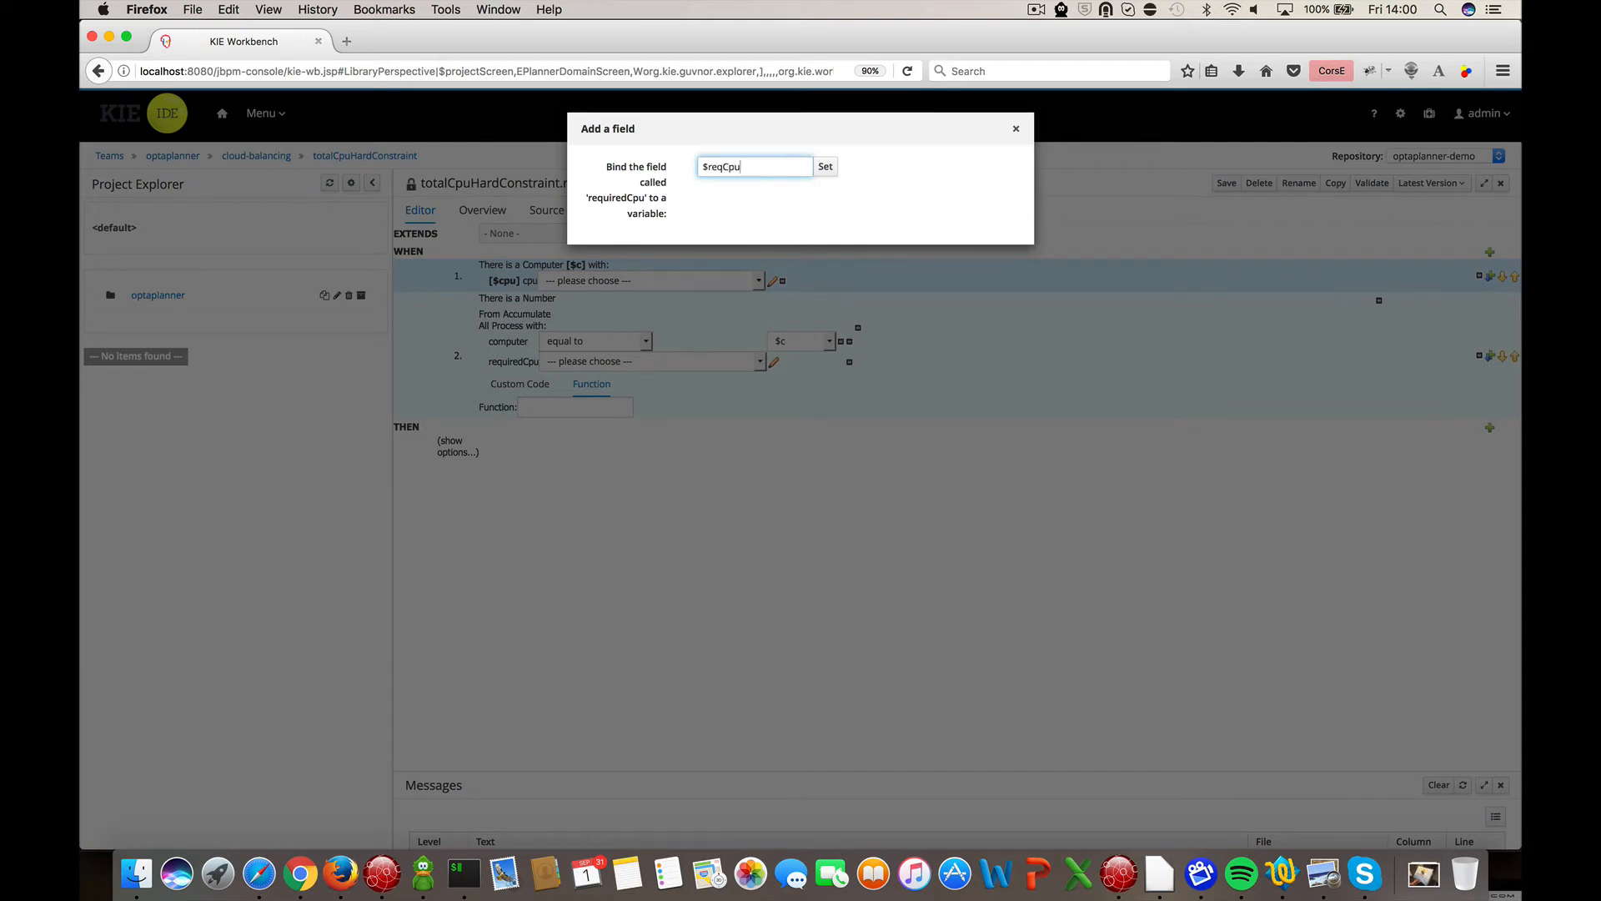
click(825, 168)
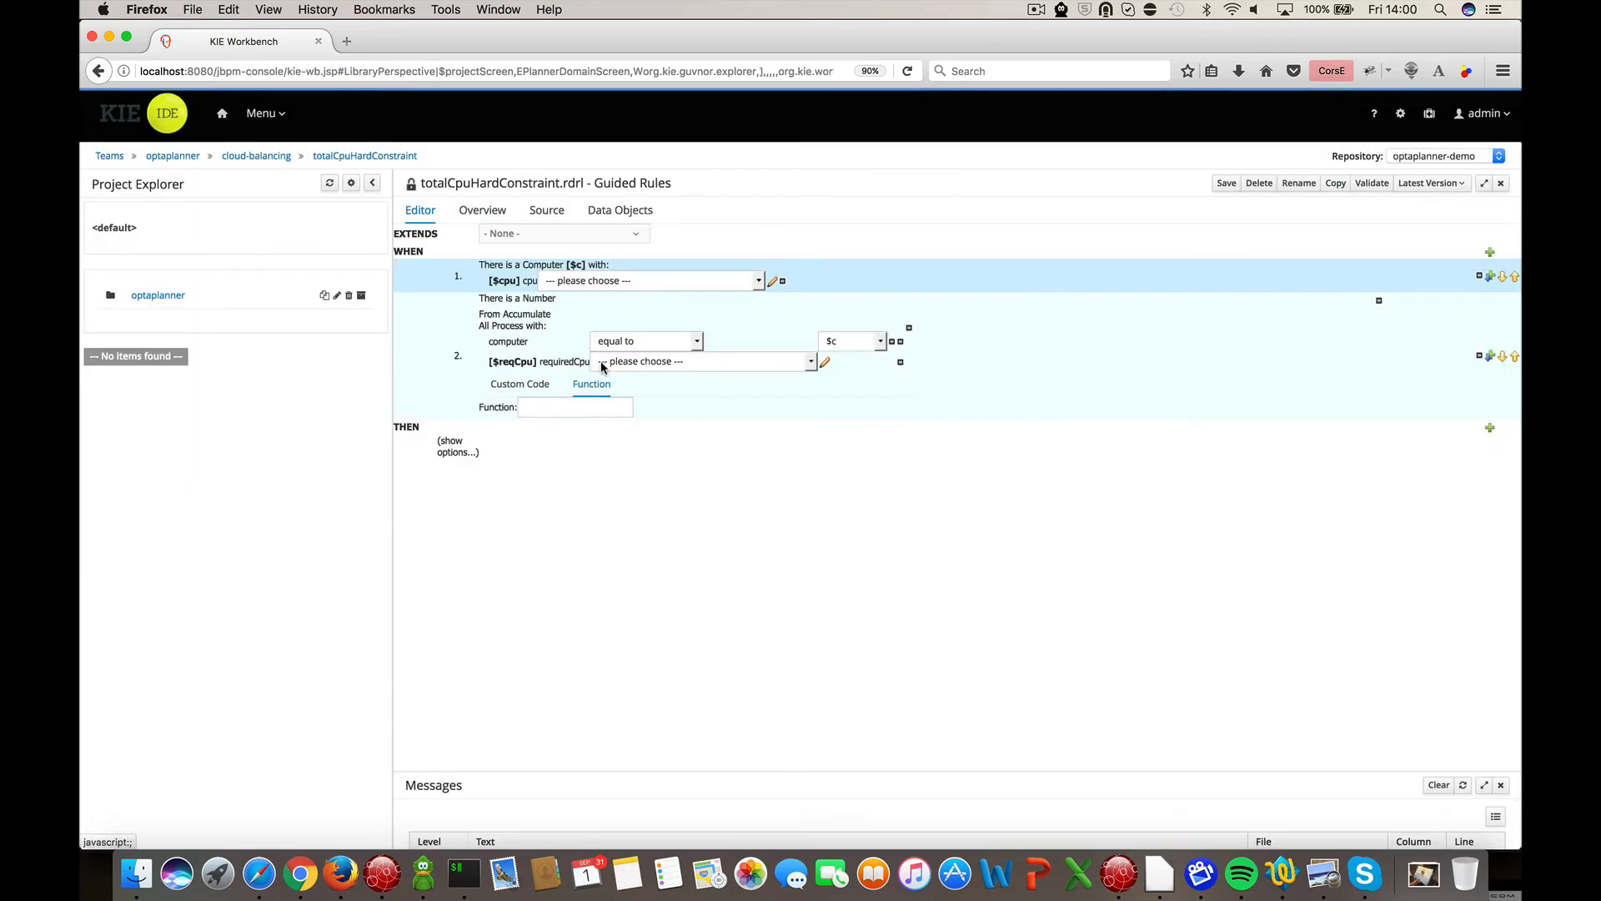
- Set the accumulate function to sum($reqCpu)
click(582, 408)
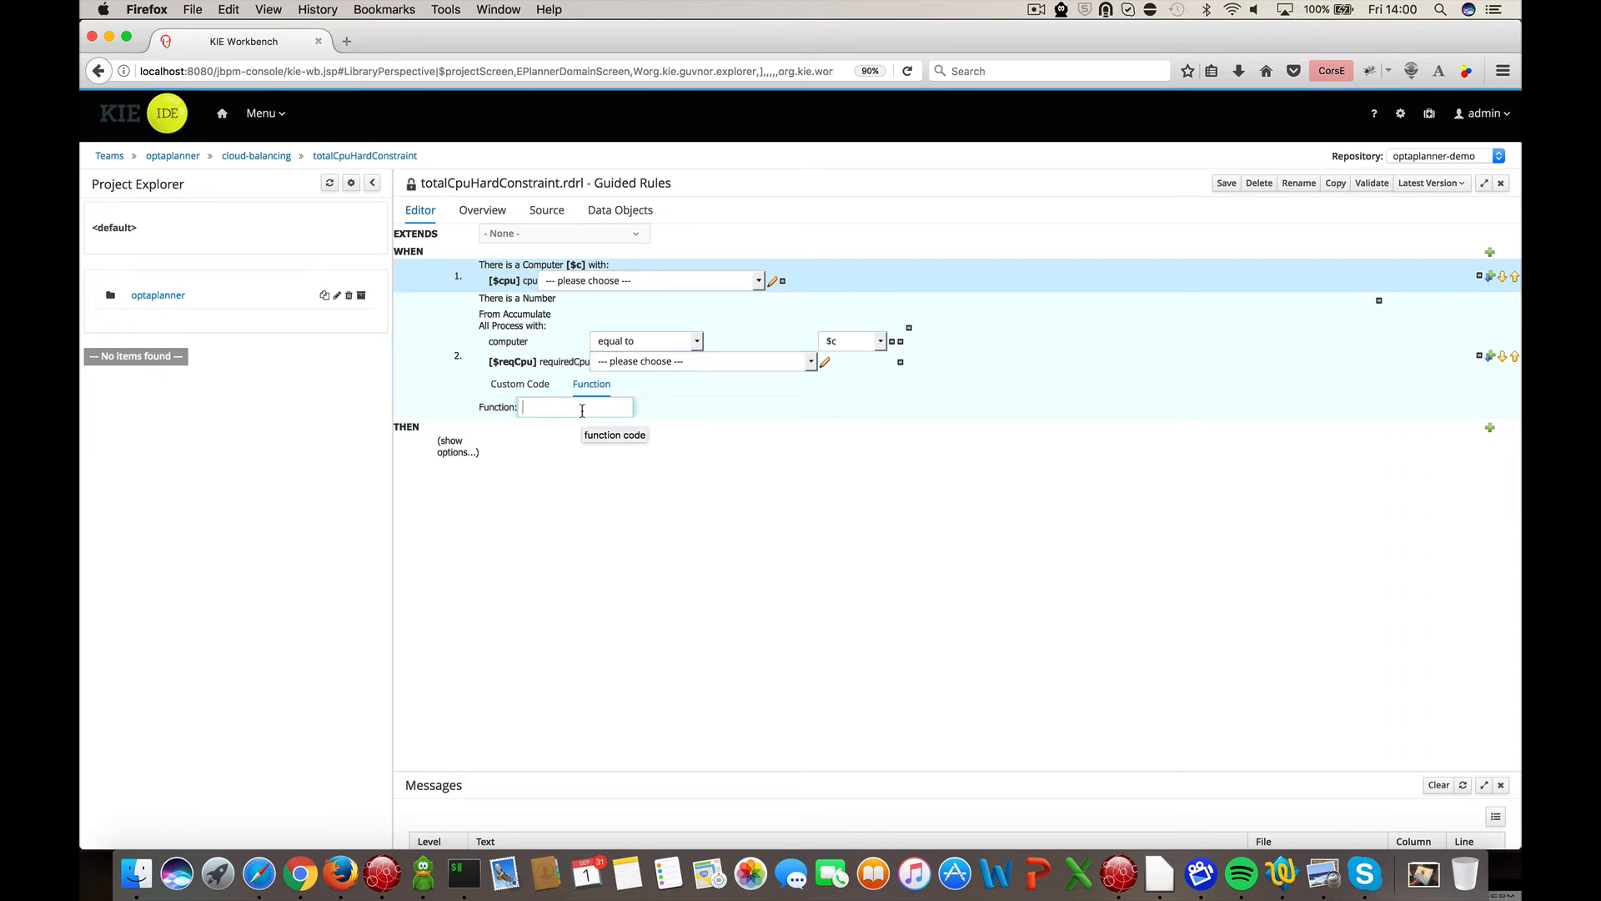
text(sum($reqCpu)
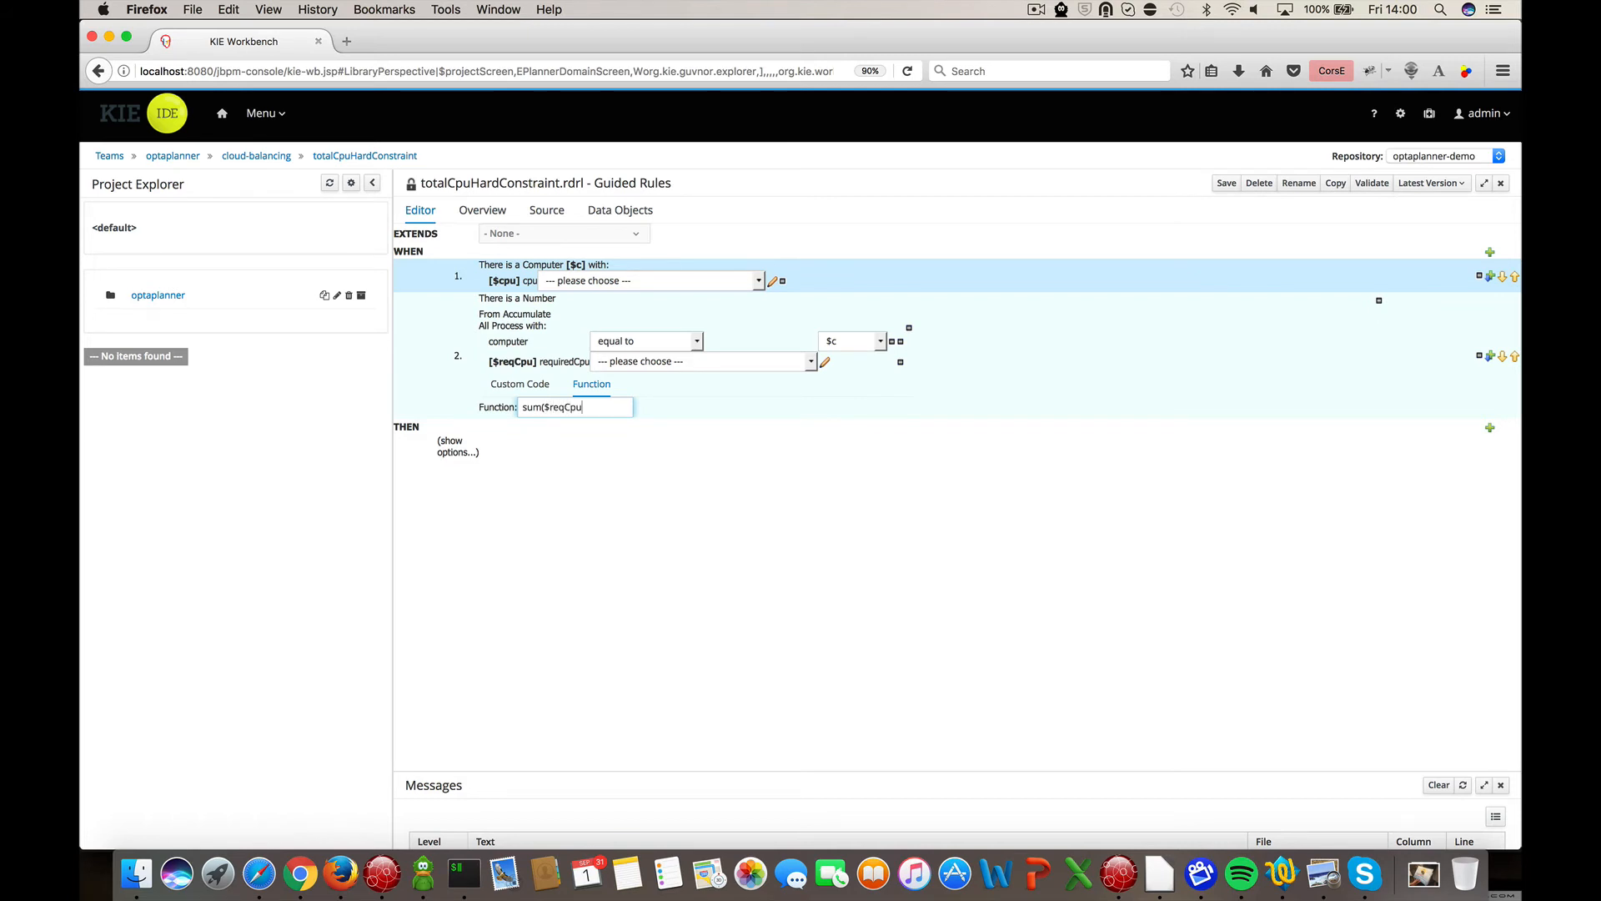
click(650, 488)
- Add an expression-editor constraint to the Number pattern using intValue()
click(528, 302)
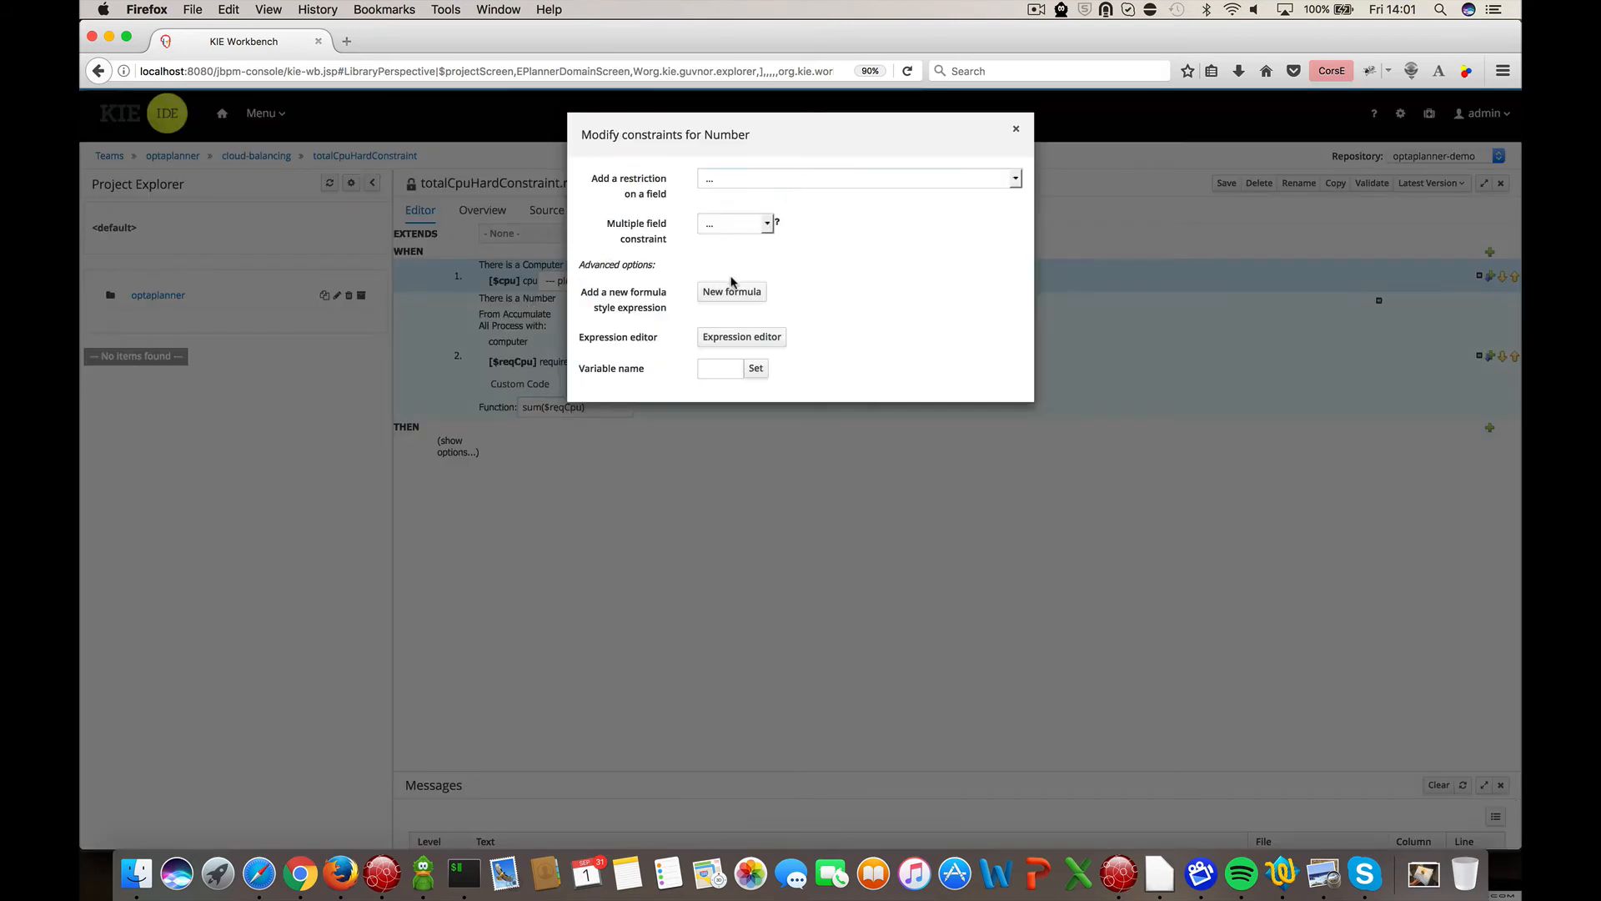
click(738, 338)
click(598, 315)
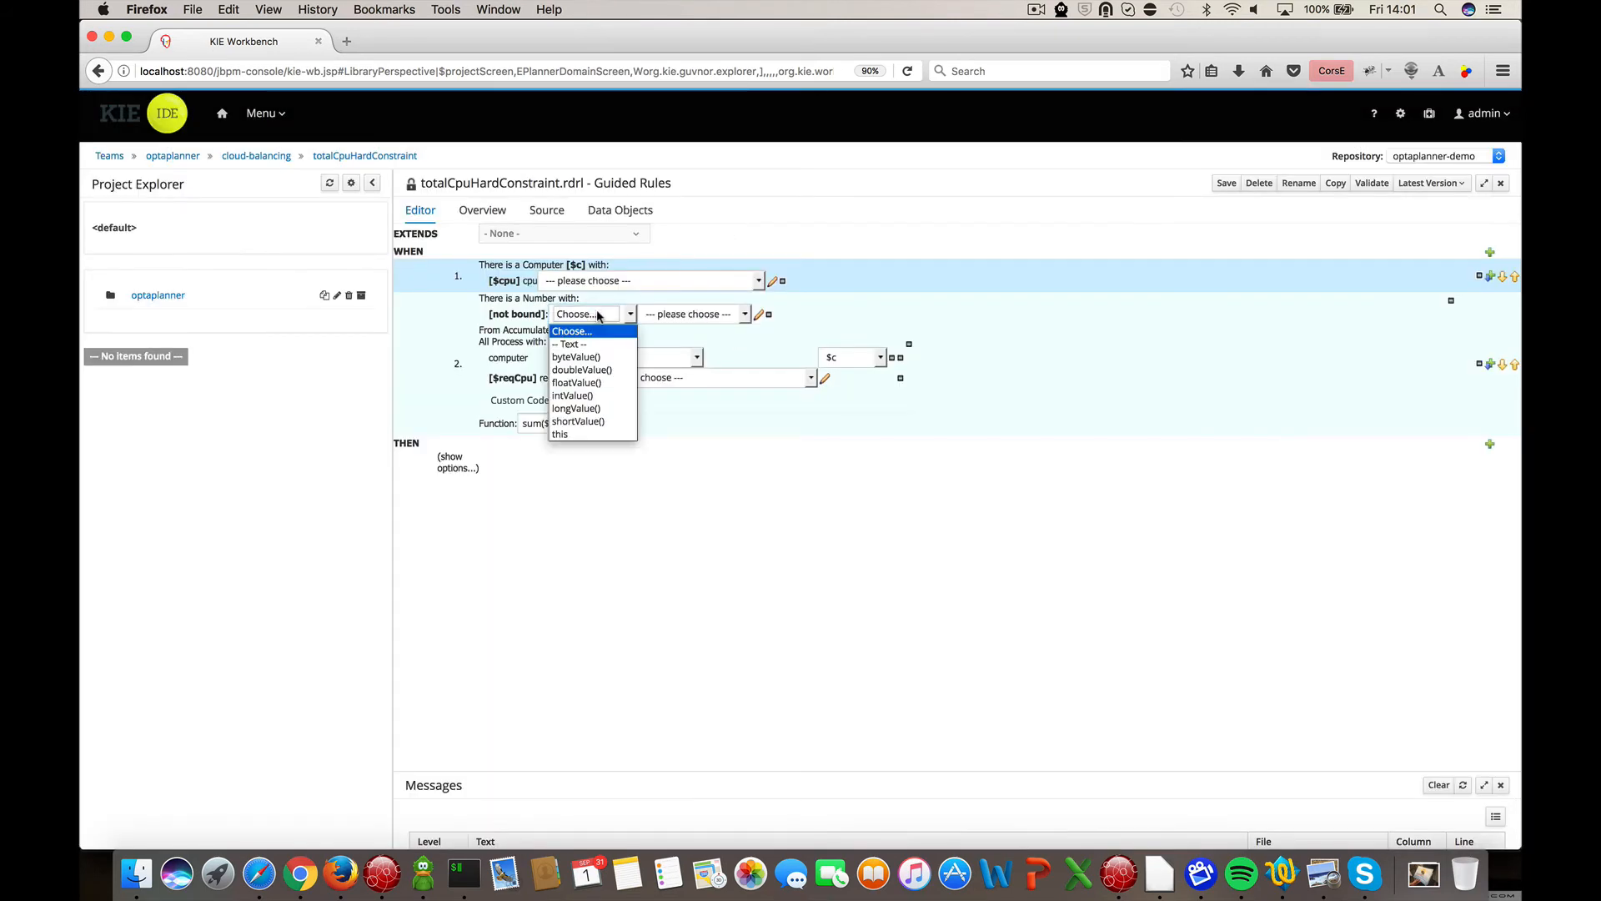
click(592, 397)
- Require the Number's intValue() expression to be greater than the bound variable $cpu
click(717, 314)
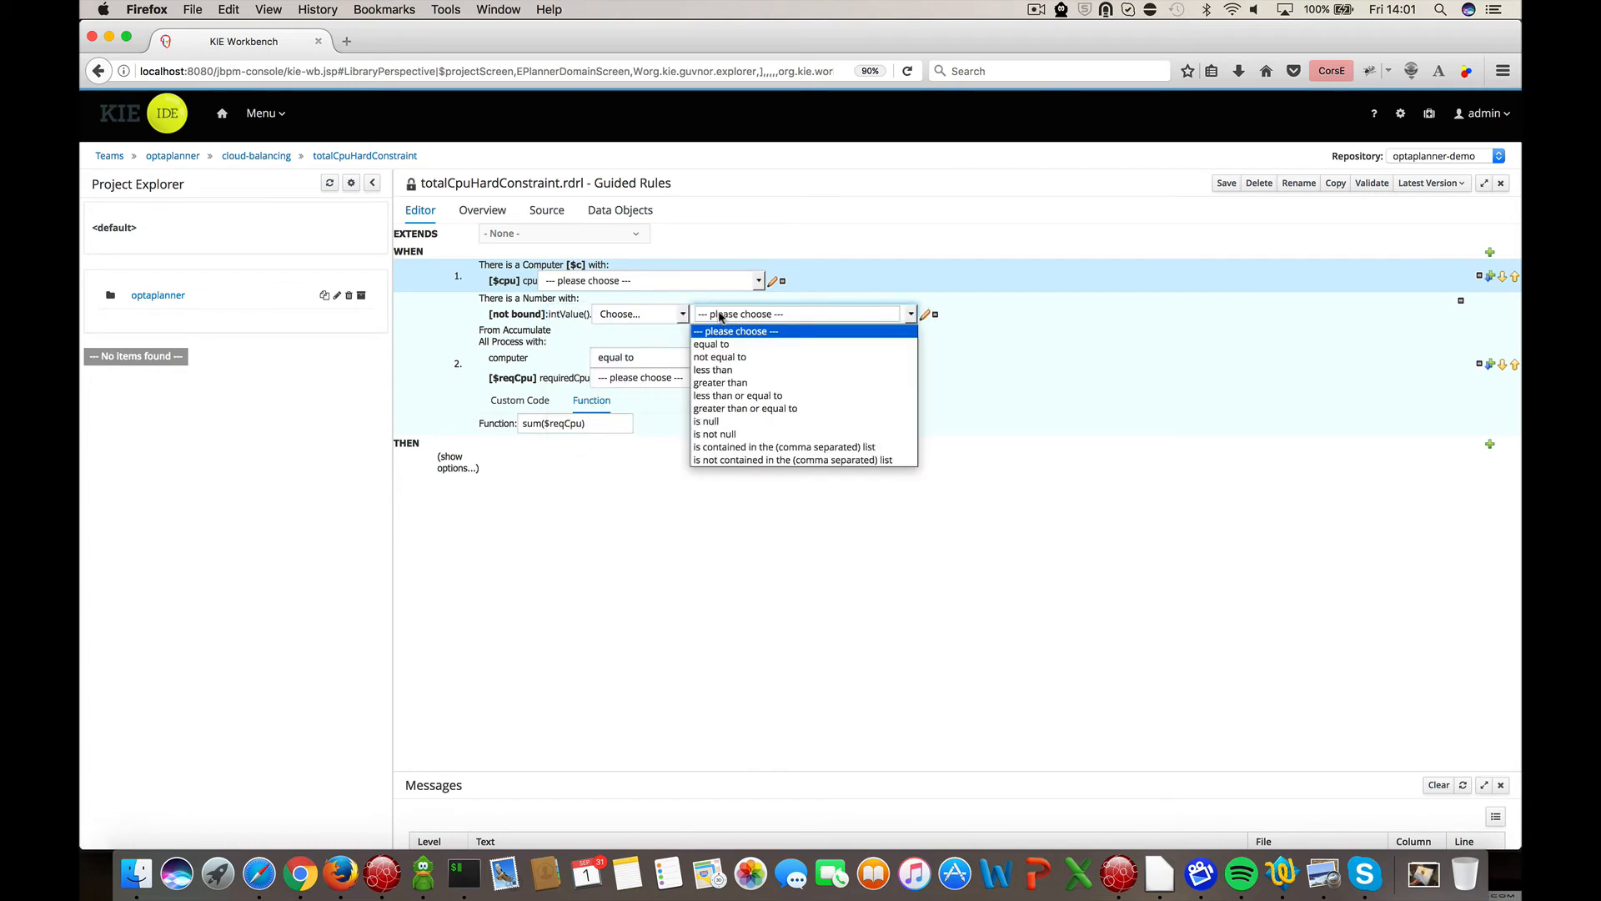
click(732, 382)
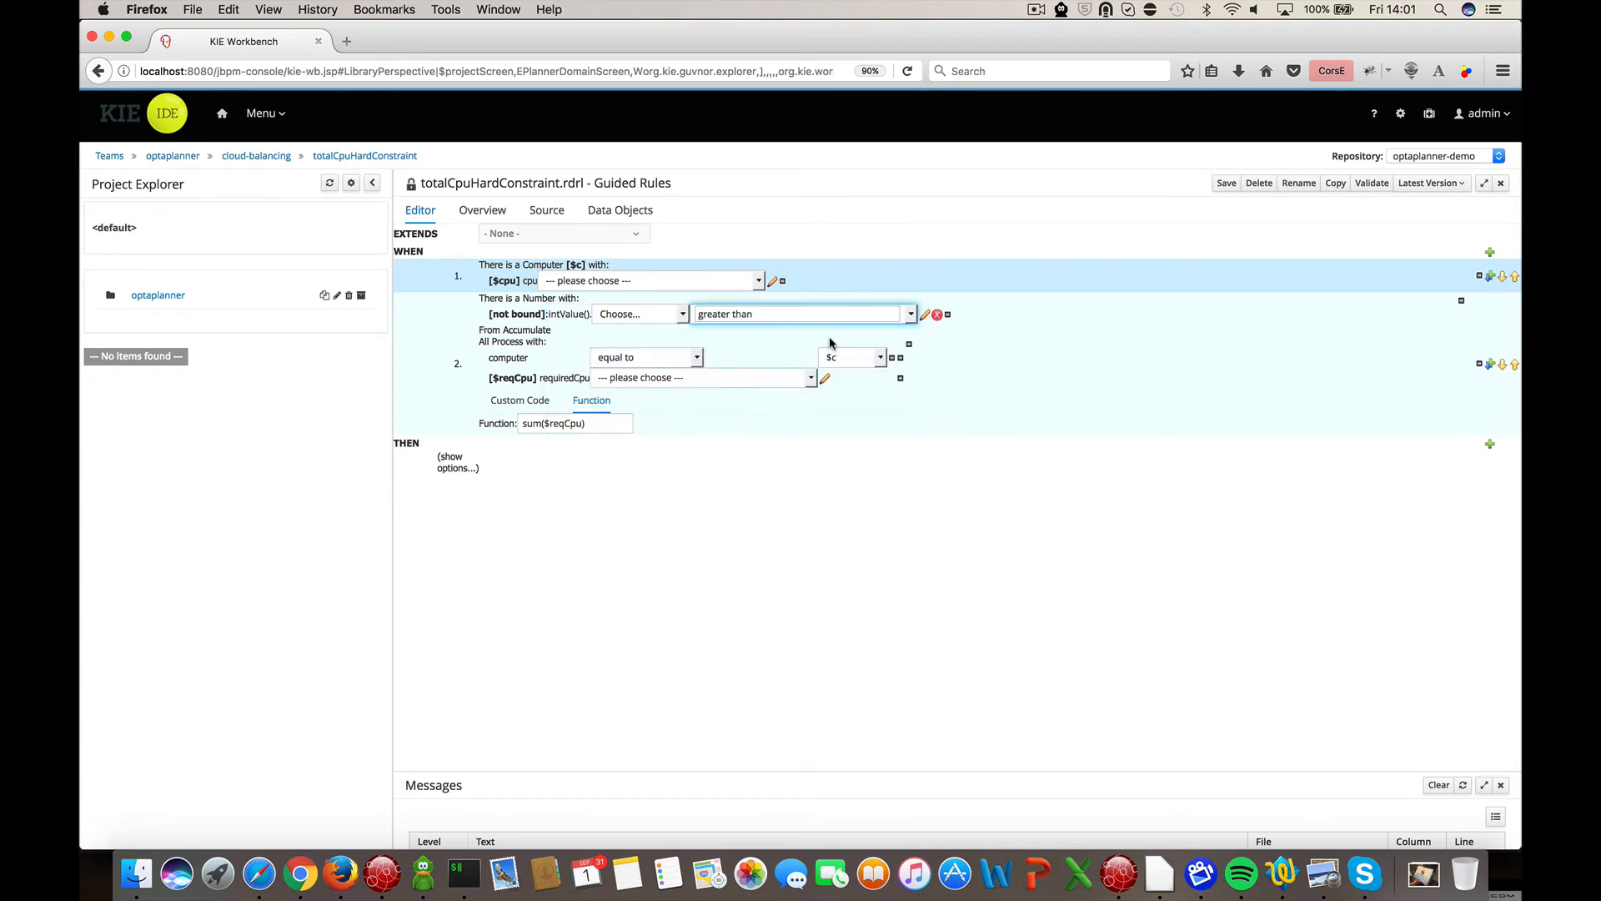
click(927, 316)
click(736, 276)
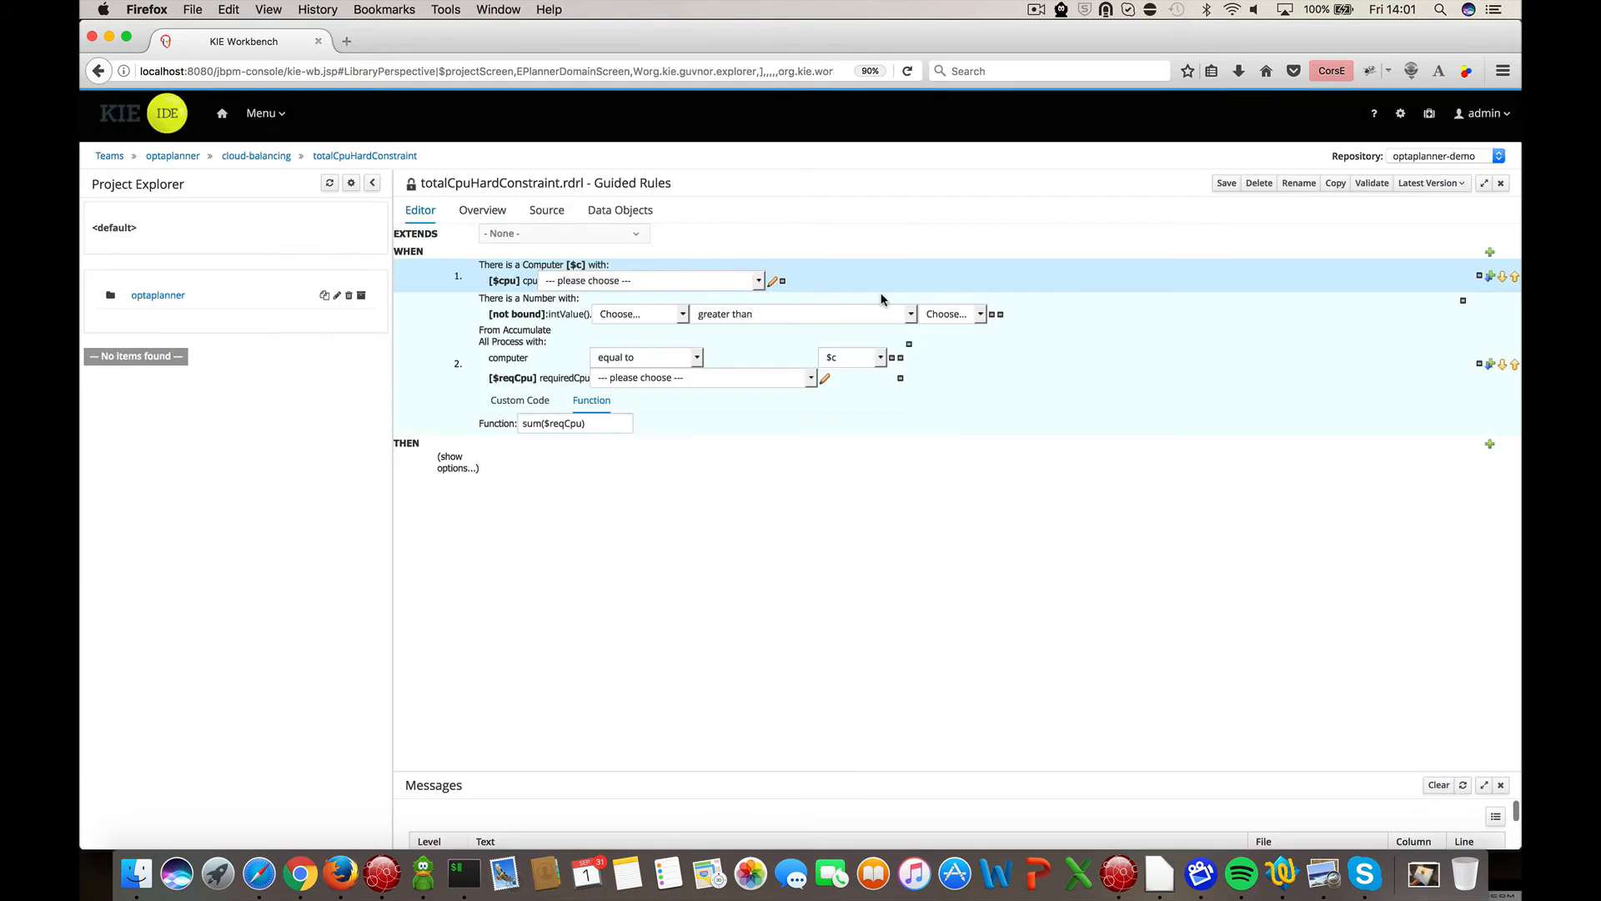
click(951, 315)
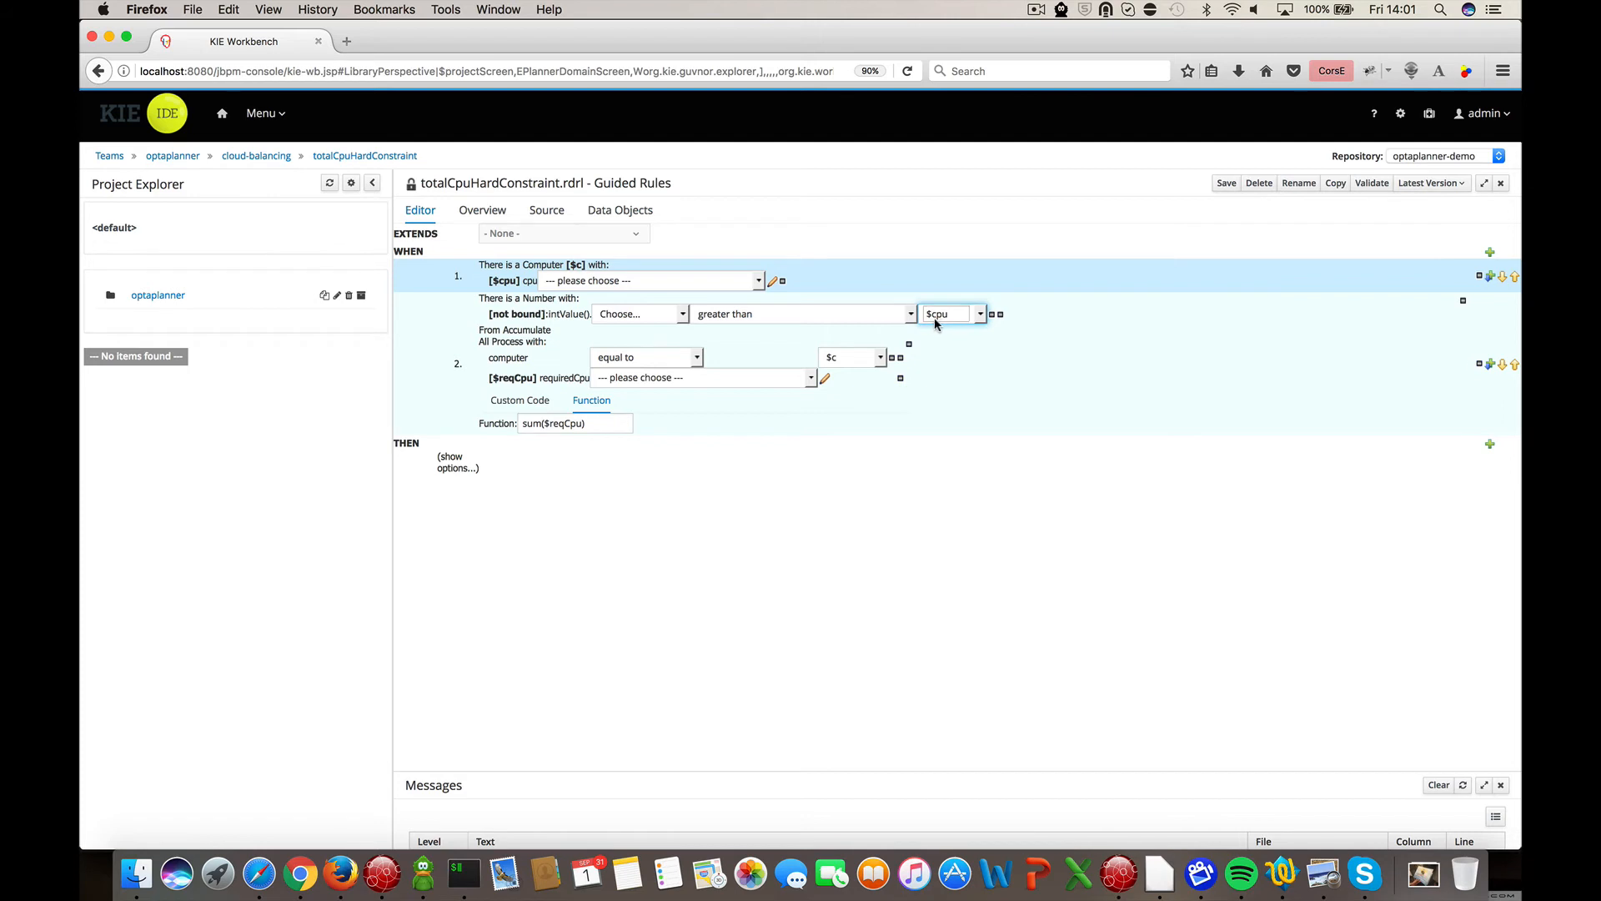
- Add a Modify Hard Score action at the bottom of the rule's THEN section
click(1490, 445)
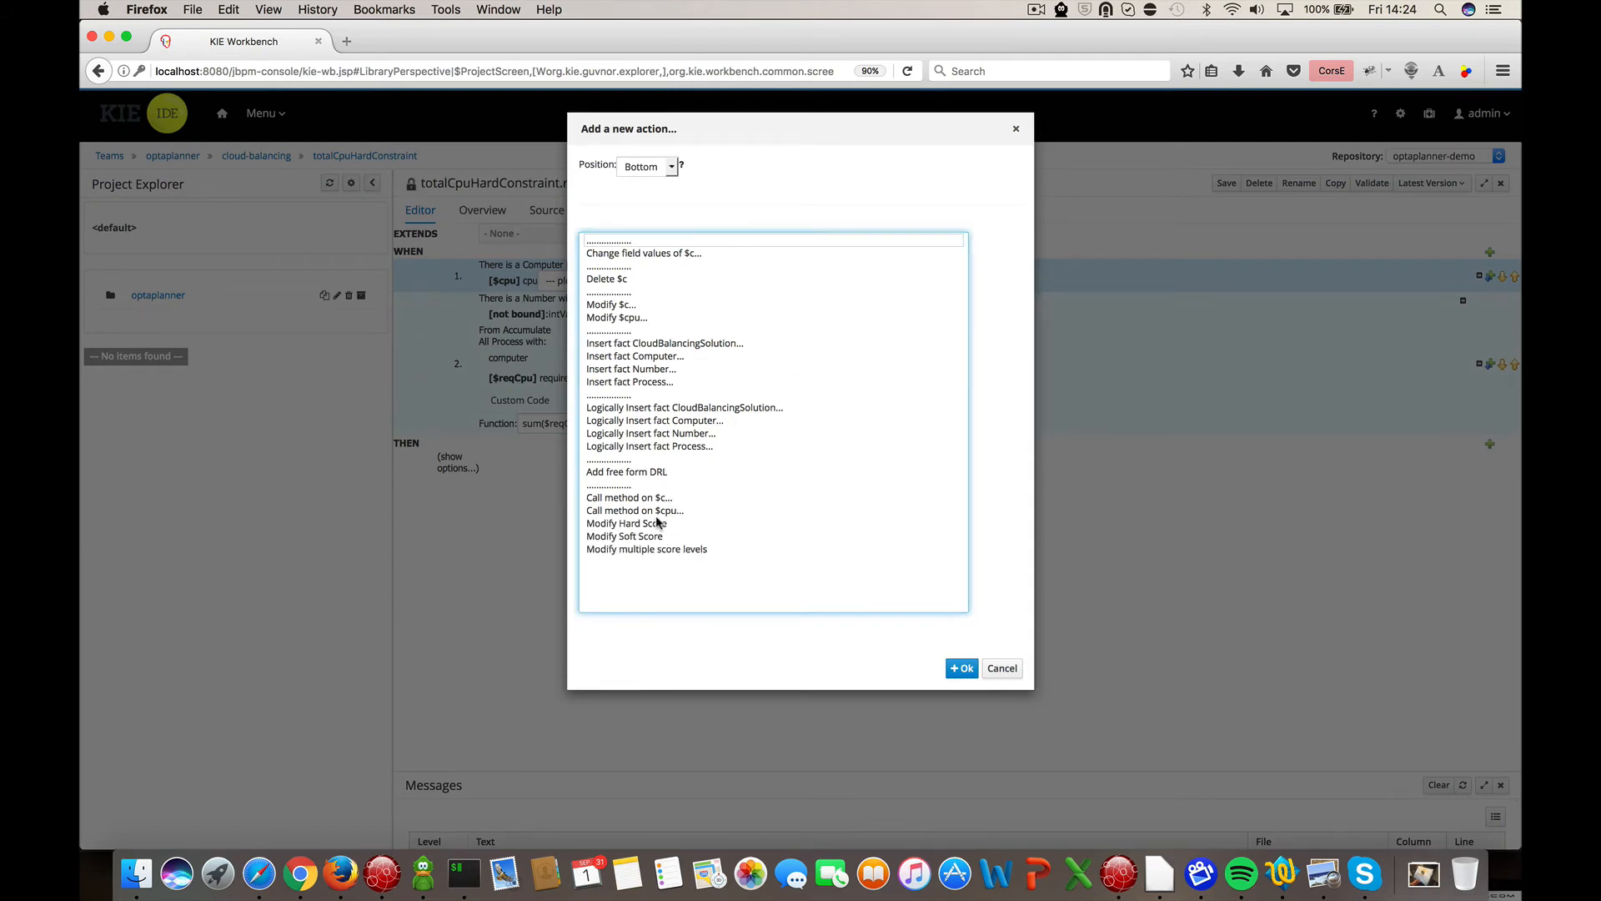
click(656, 523)
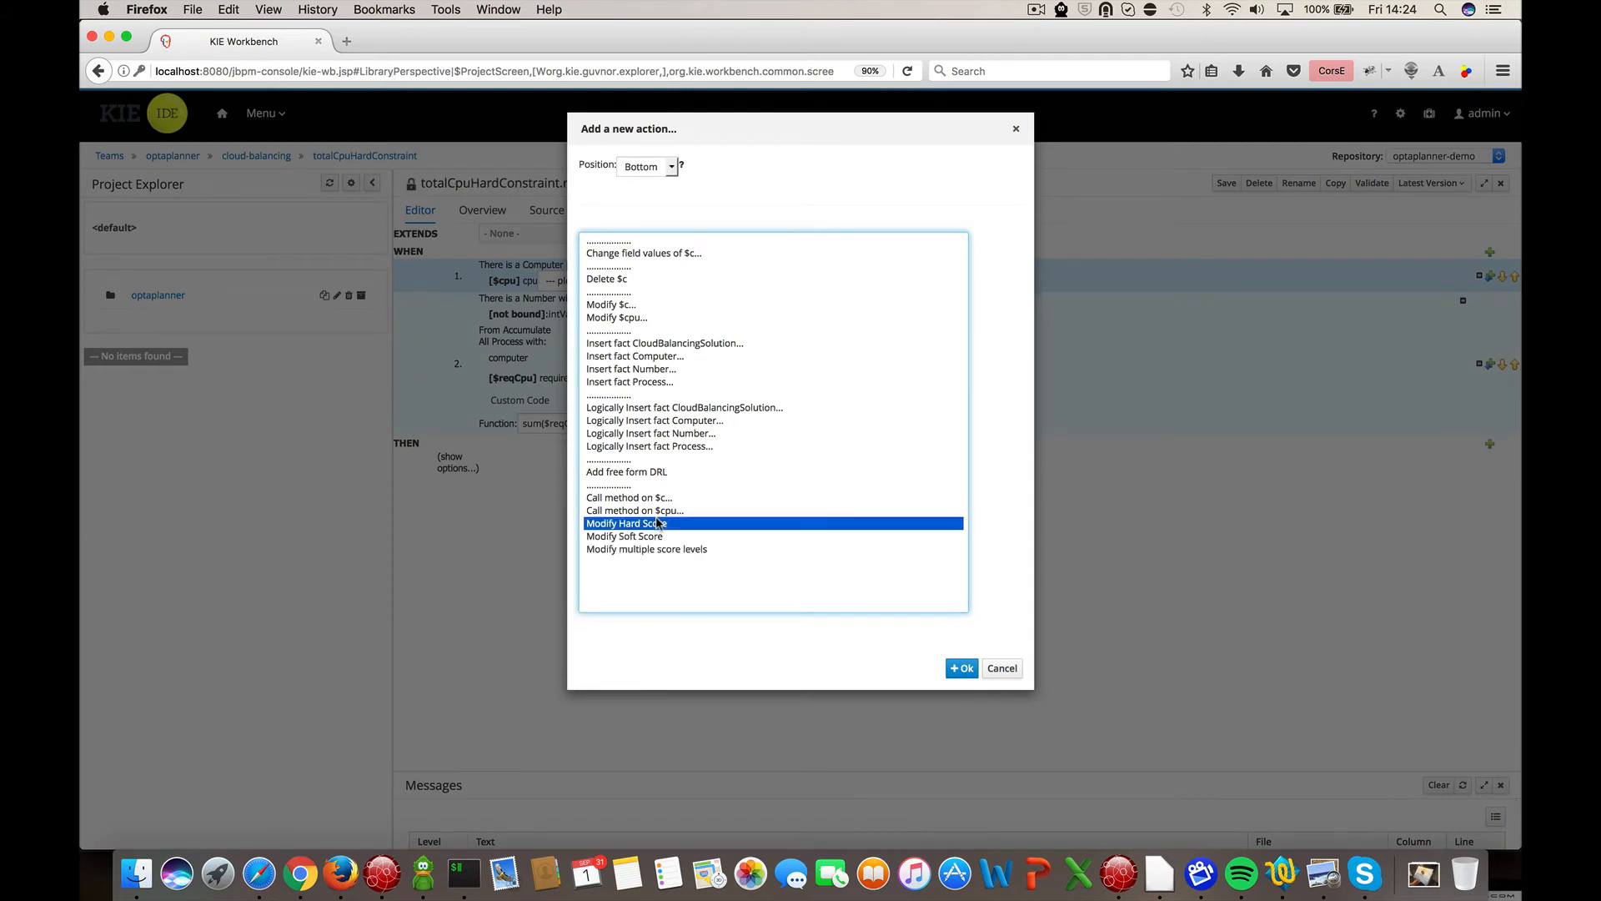
click(961, 669)
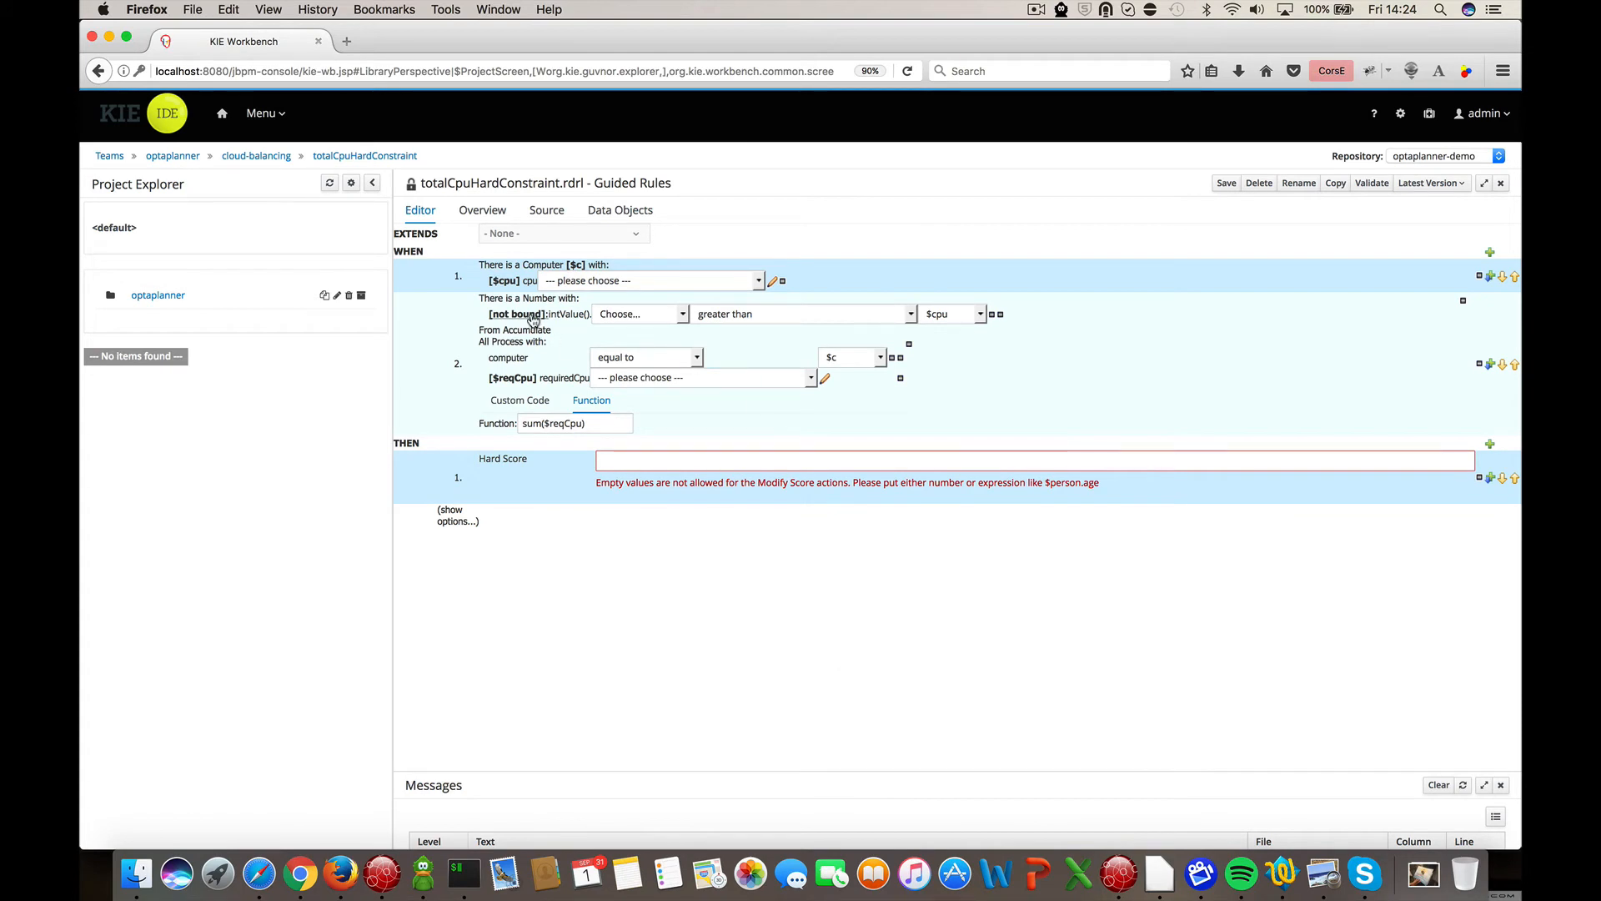
- Bind the Number pattern's intValue() expression to a new variable named $totalReqCpu
click(528, 315)
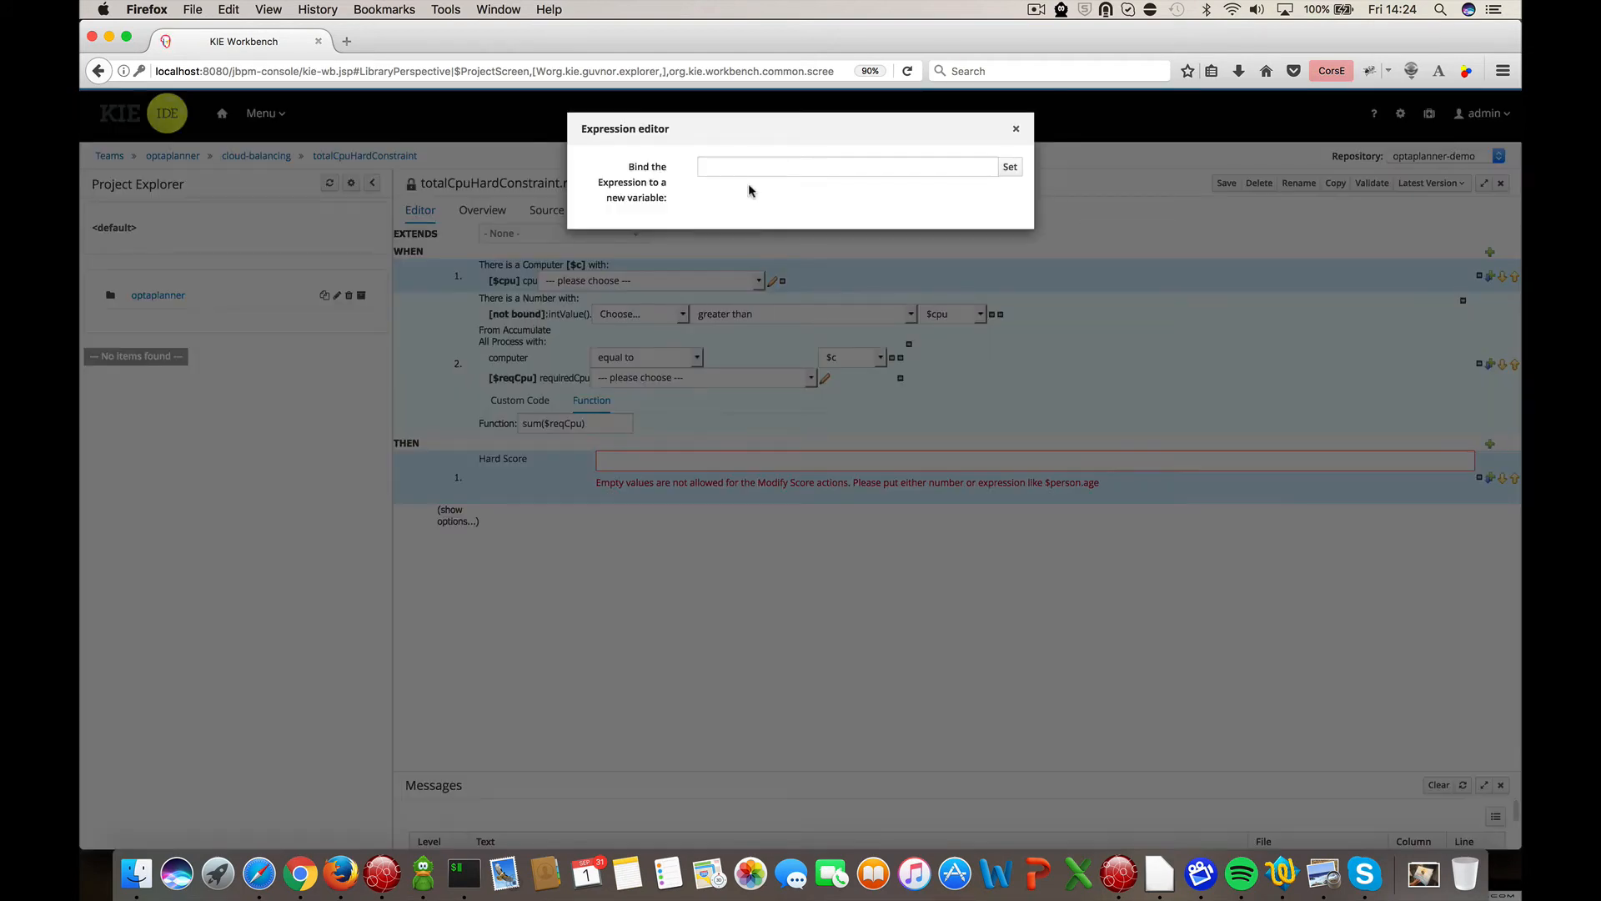
click(724, 165)
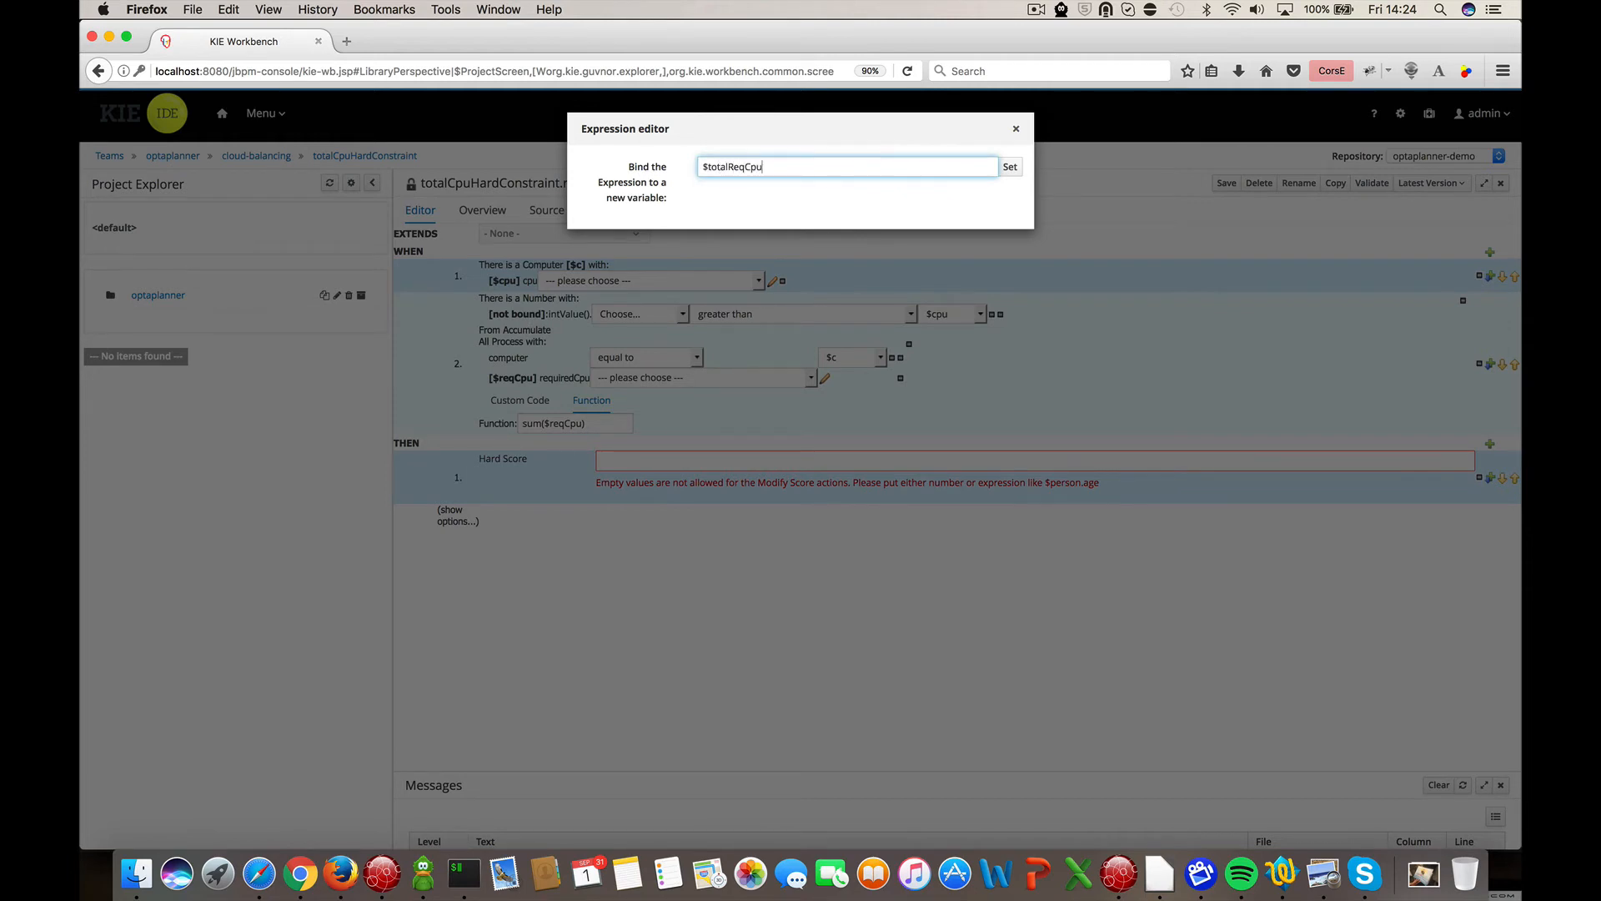
click(1006, 166)
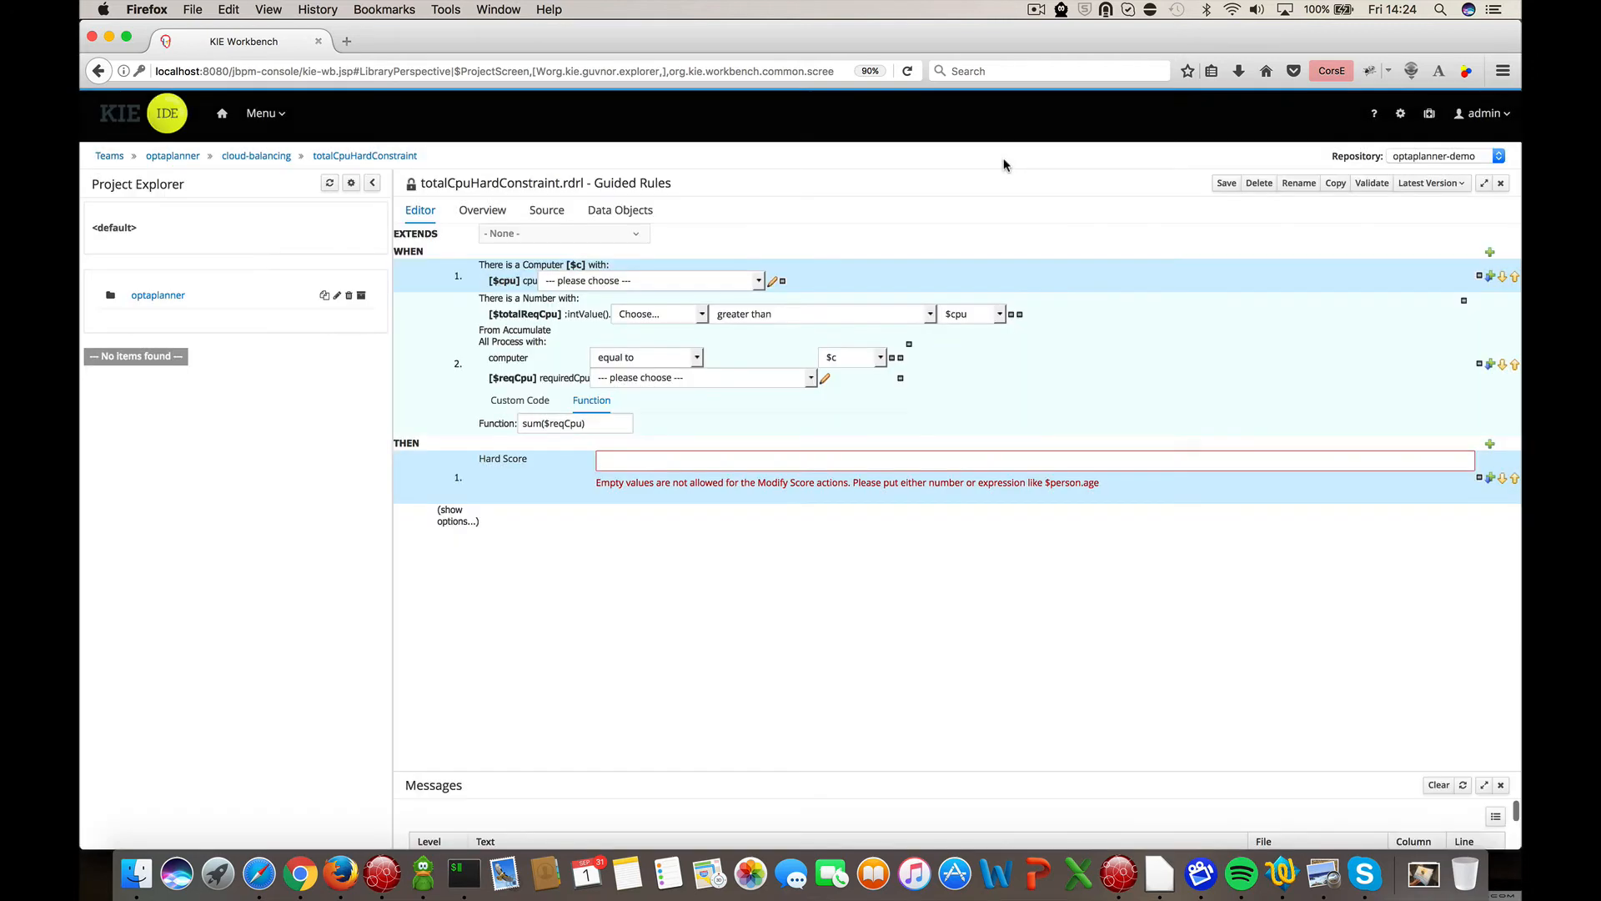
- Set the Hard Score action's value to -($totalReqCpu -$cpu)
click(676, 460)
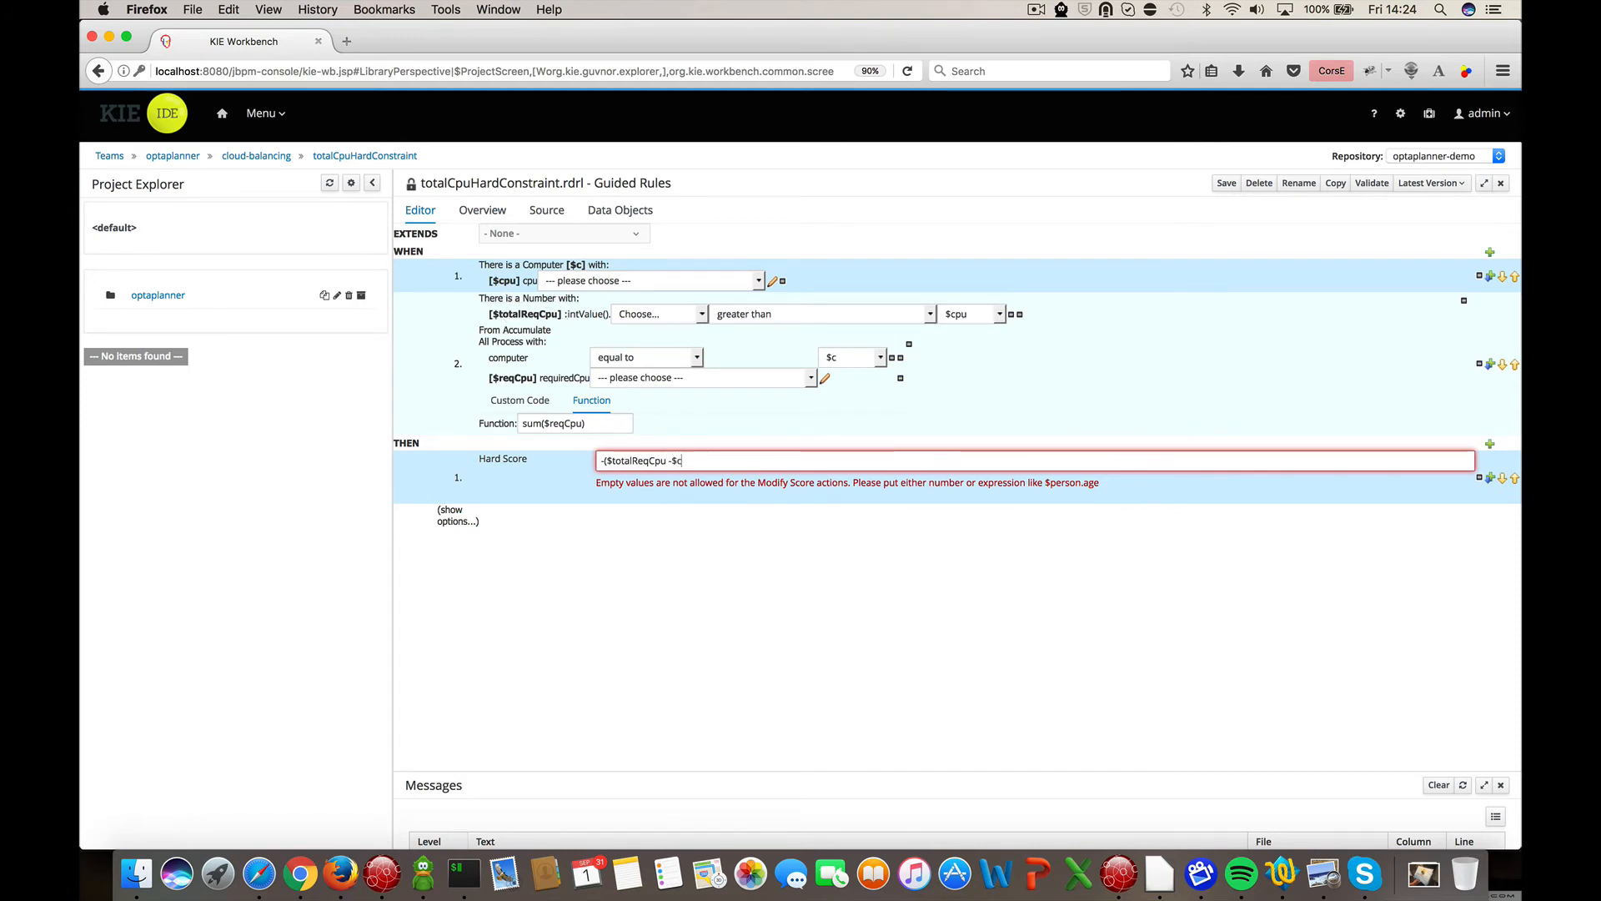
text(pu)
click(753, 561)
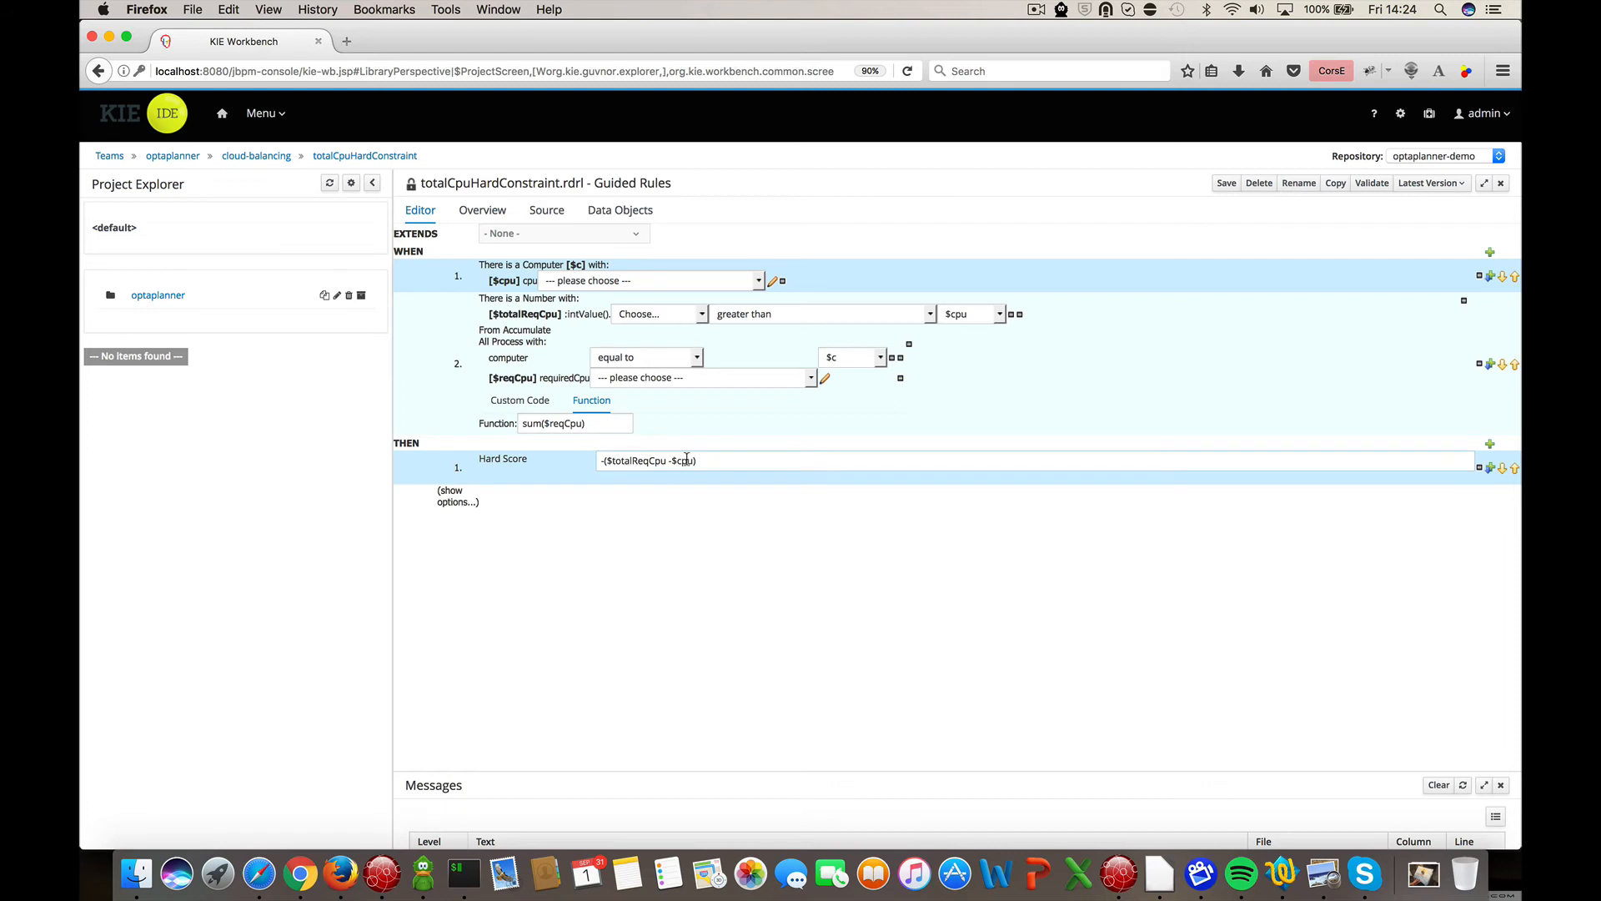
- Save the totalCpuHardConstraint rule and return to the cloud-balancing project's asset list
click(1221, 185)
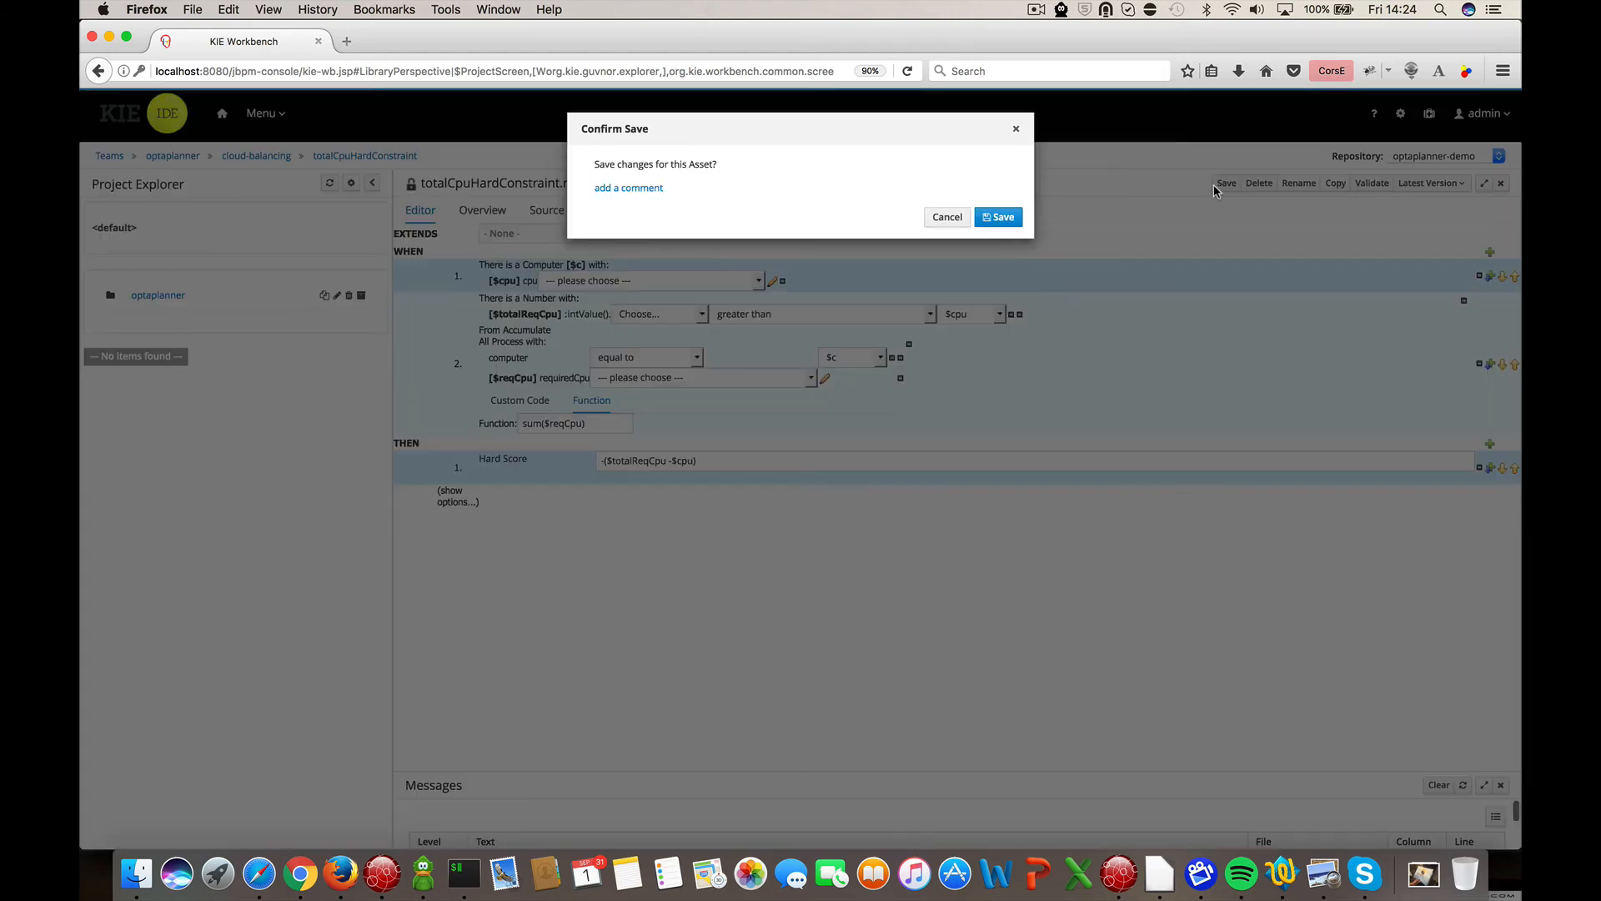
click(996, 217)
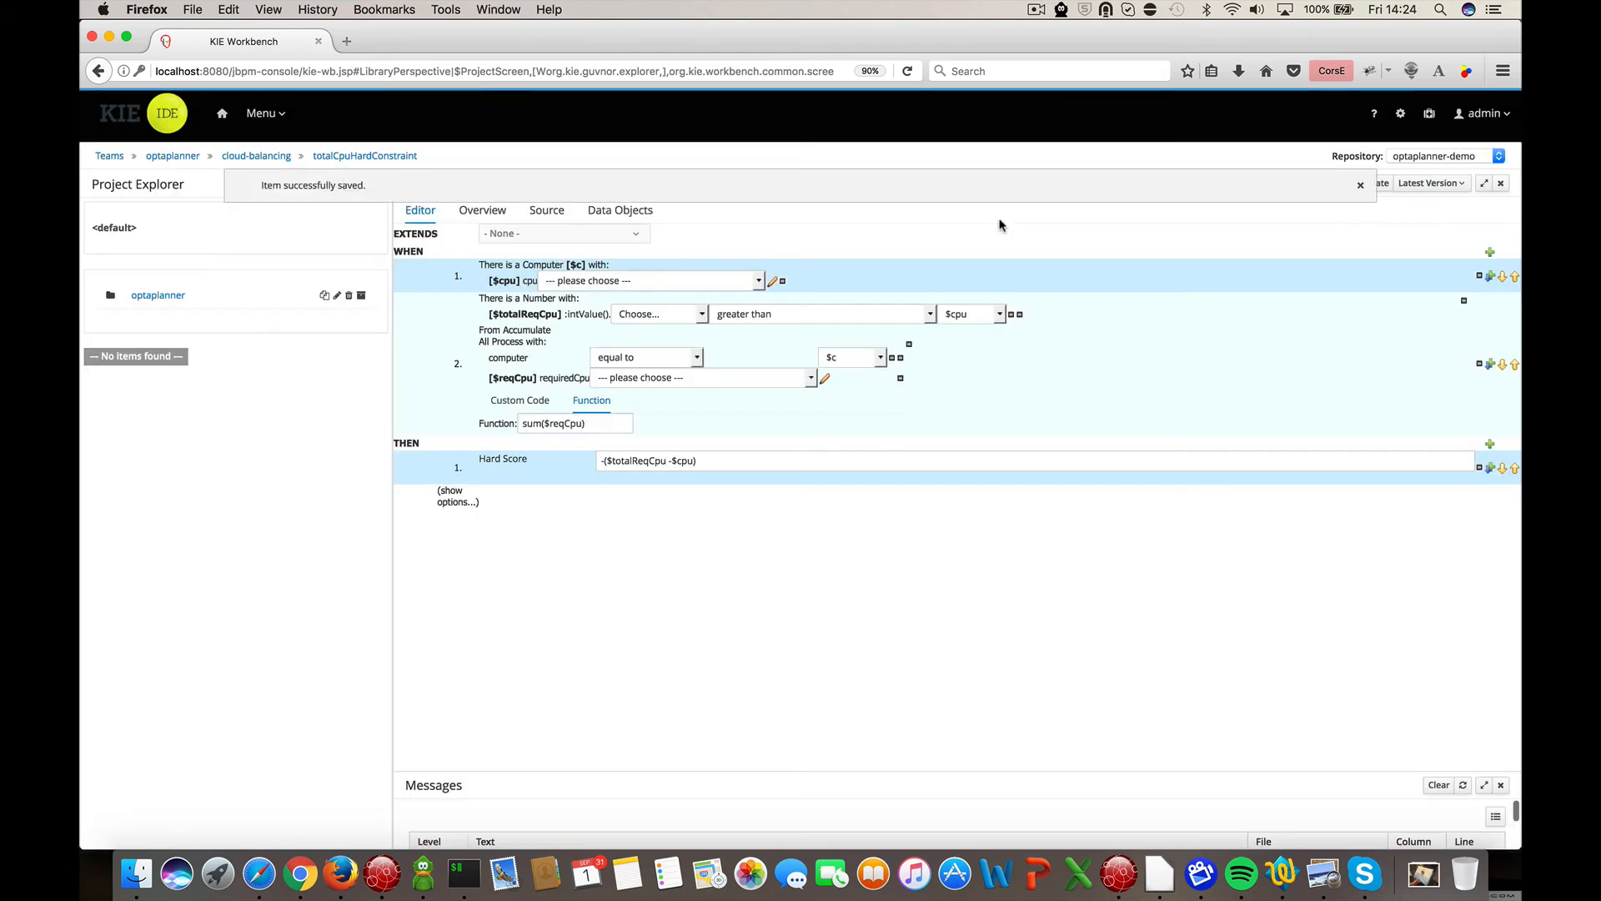
click(292, 158)
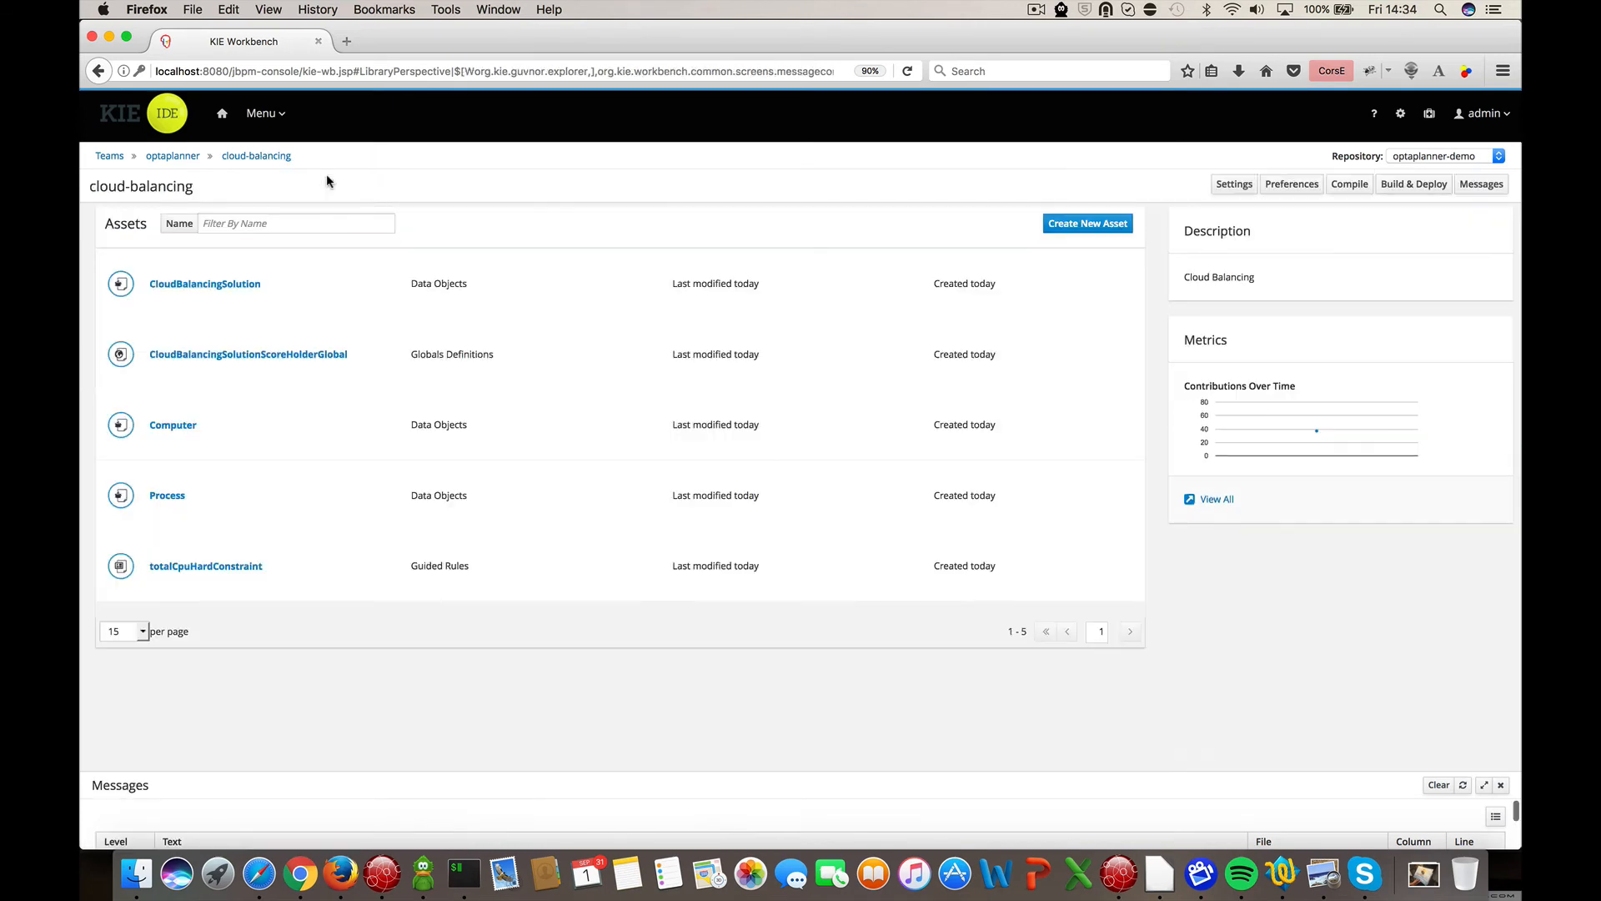
- Create a new guided rule named computerCostsSoftConstraint in the optaplanner.cloud_balancing package
click(1075, 231)
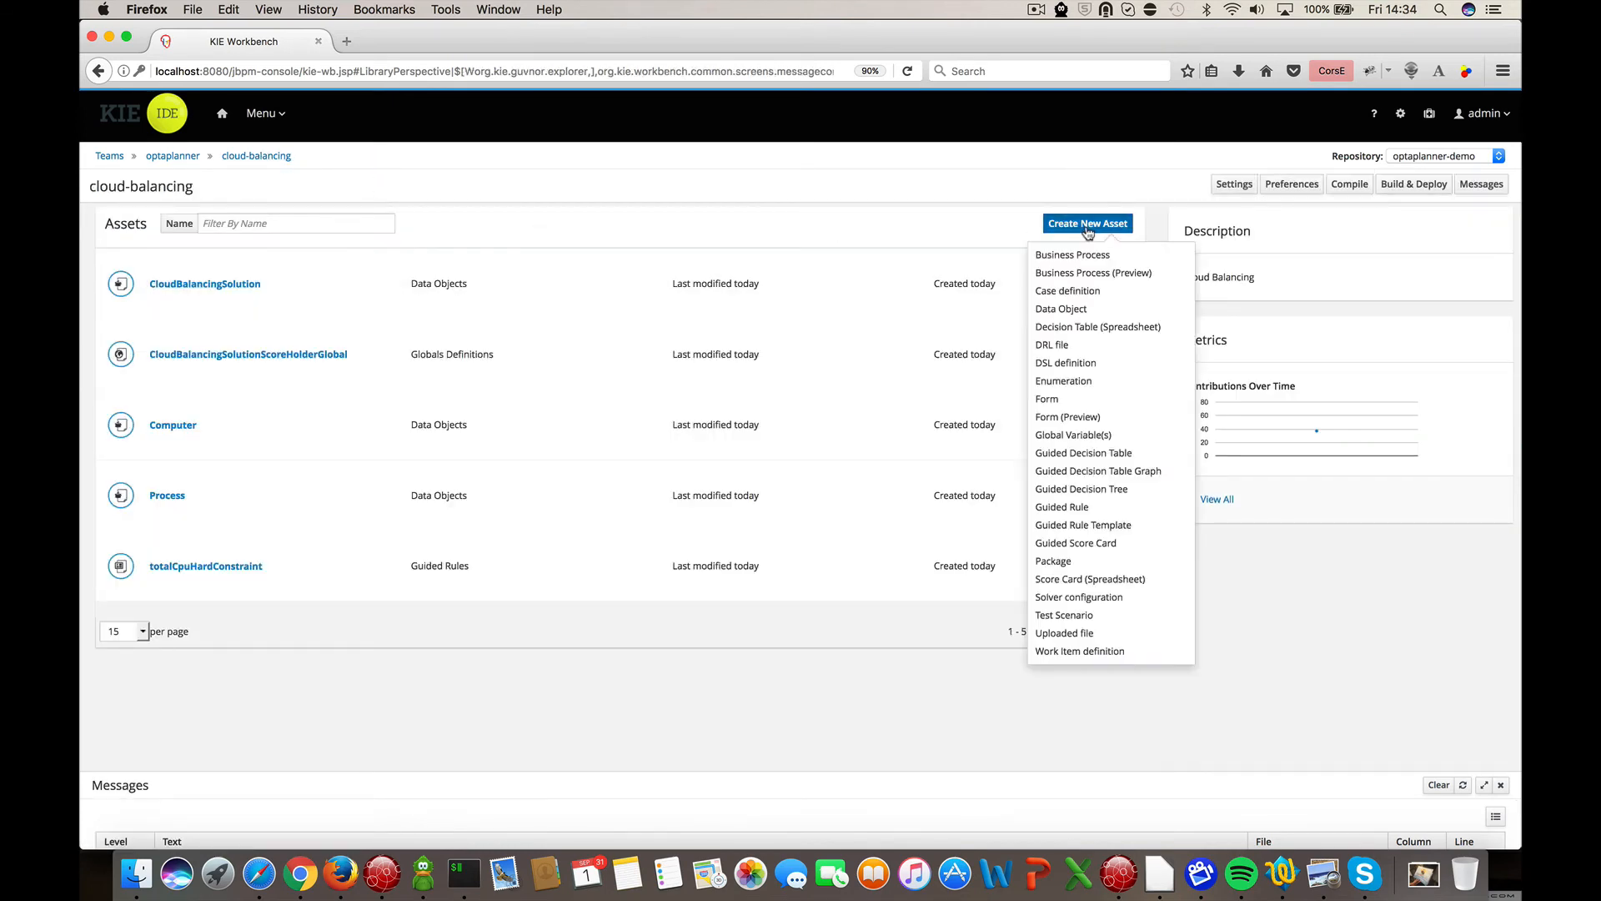
click(1093, 506)
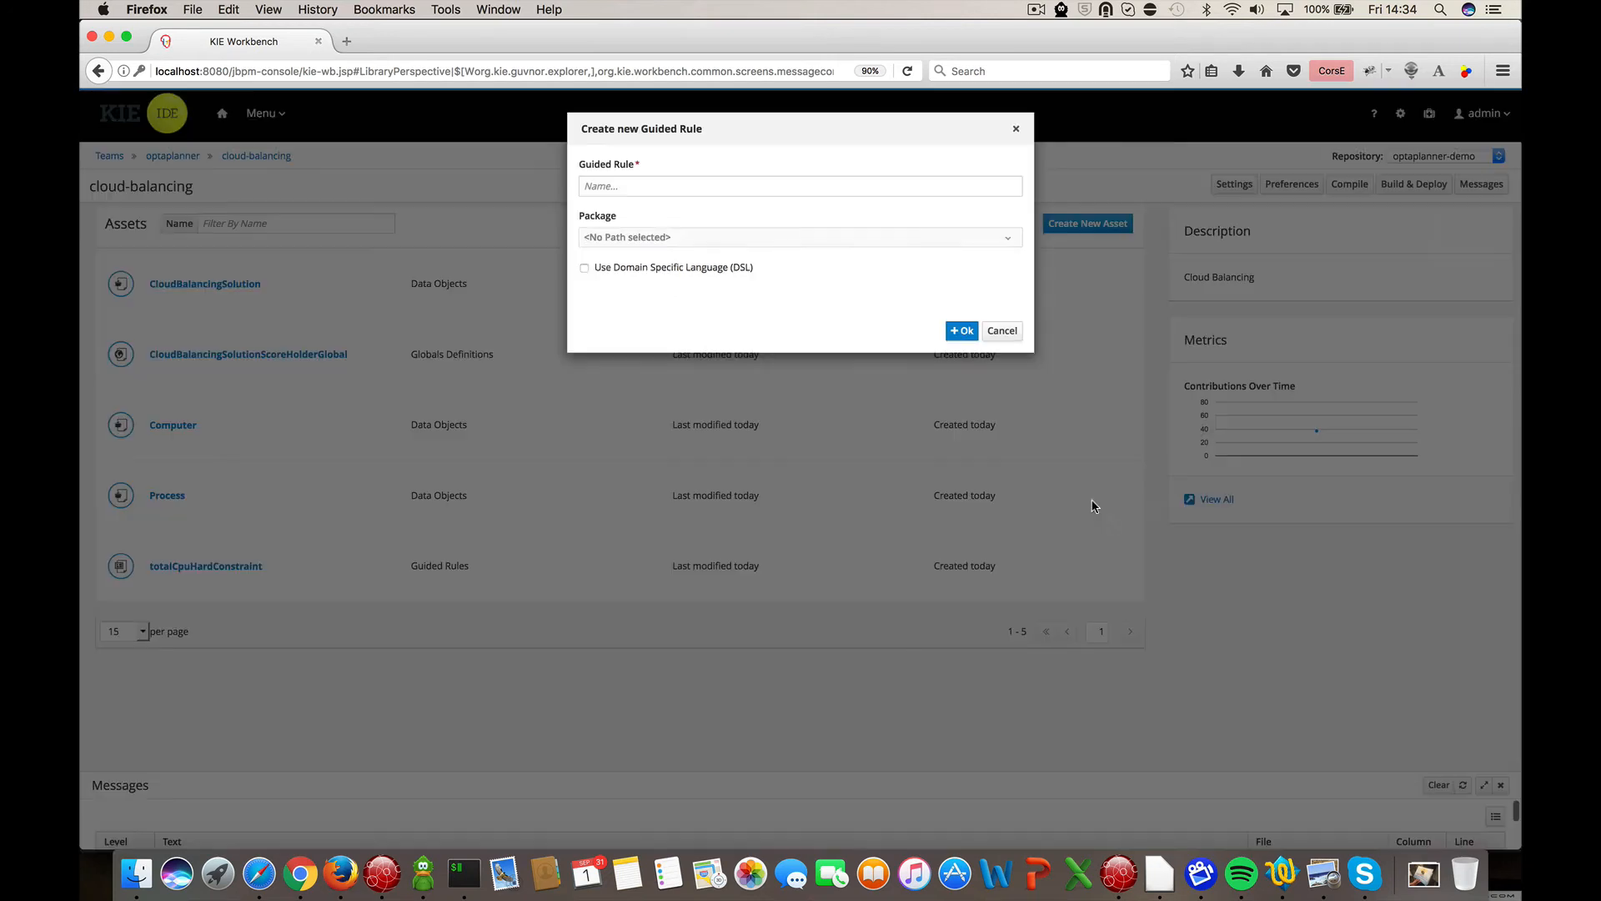
click(807, 181)
text(computerCostsSoftCons)
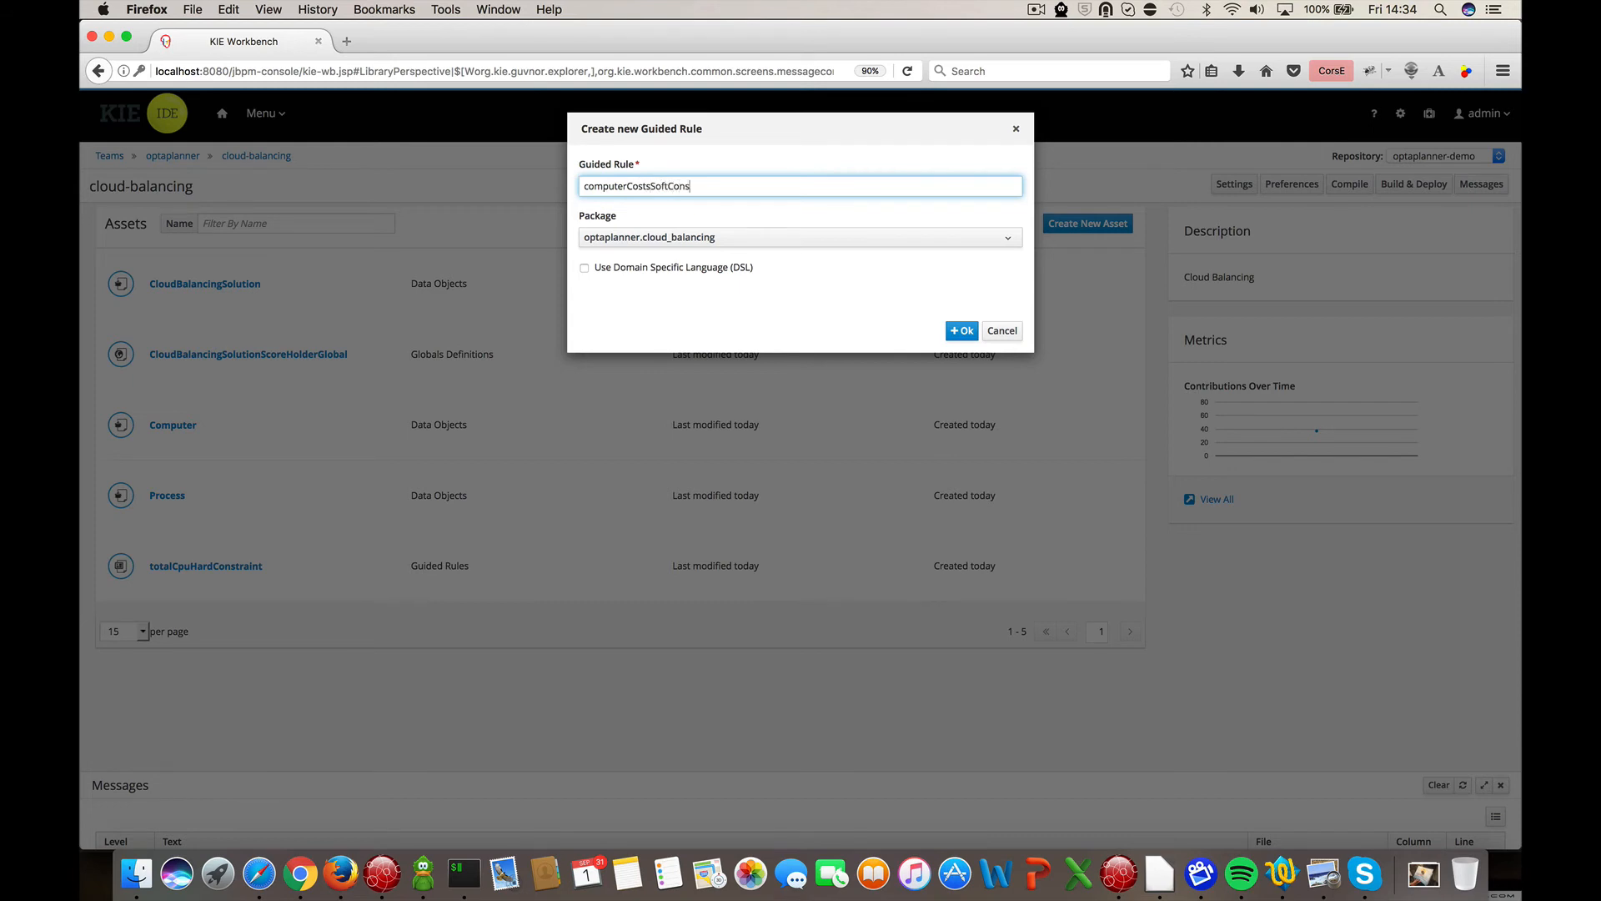
text(traint)
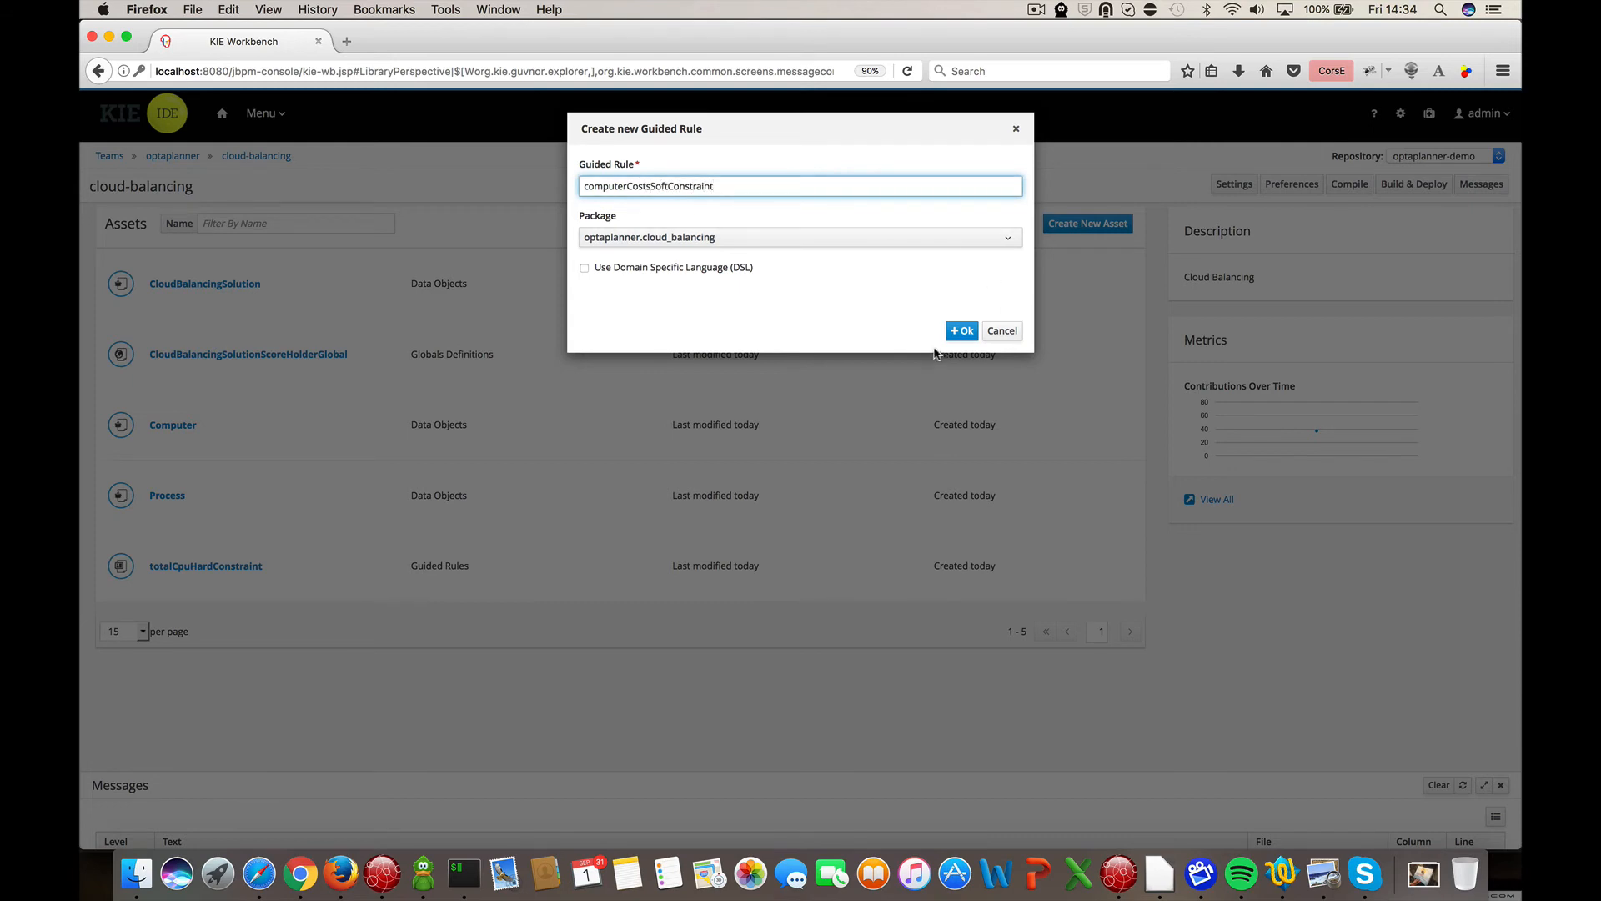
click(961, 330)
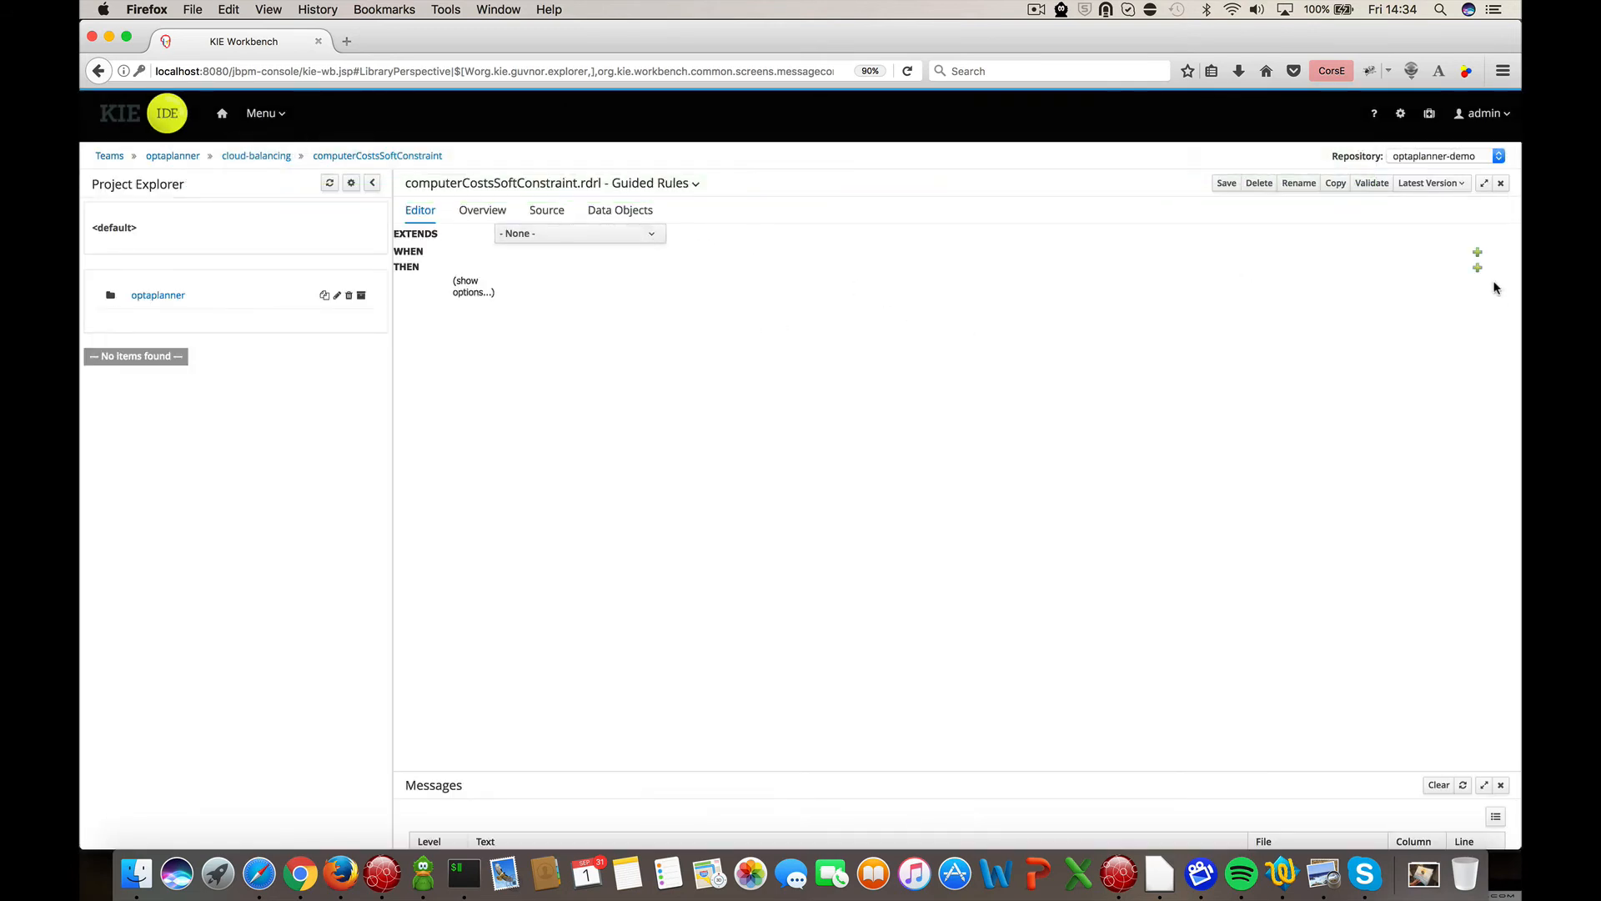
- Add a Computer condition to the rule's WHEN section and bind it to the variable $c
click(1477, 252)
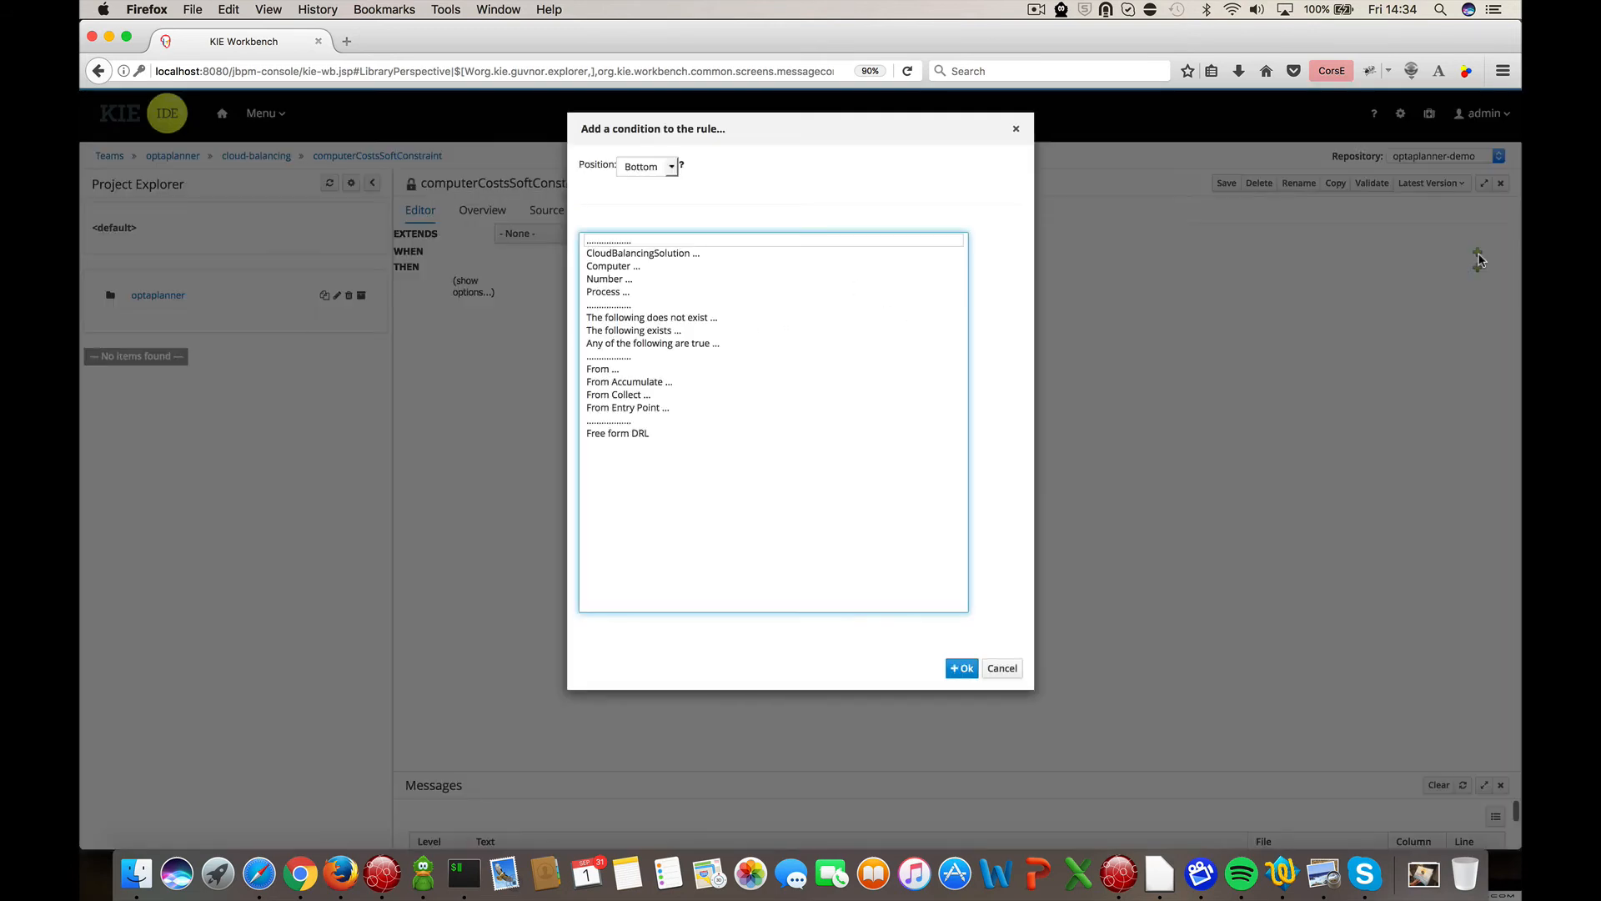
click(632, 267)
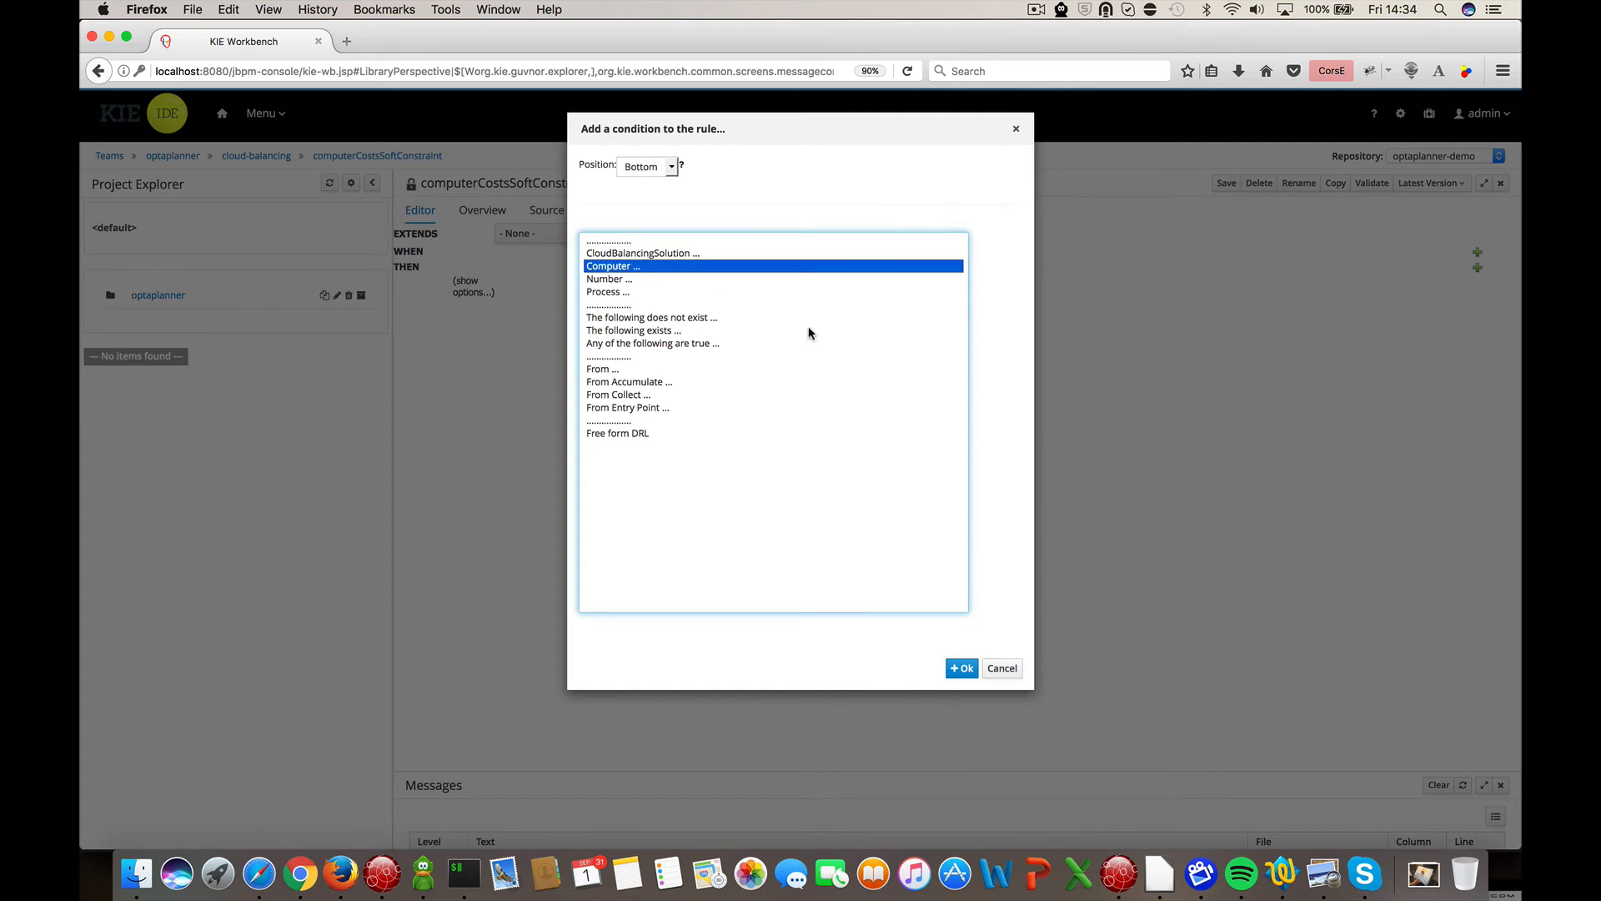
click(962, 668)
click(521, 265)
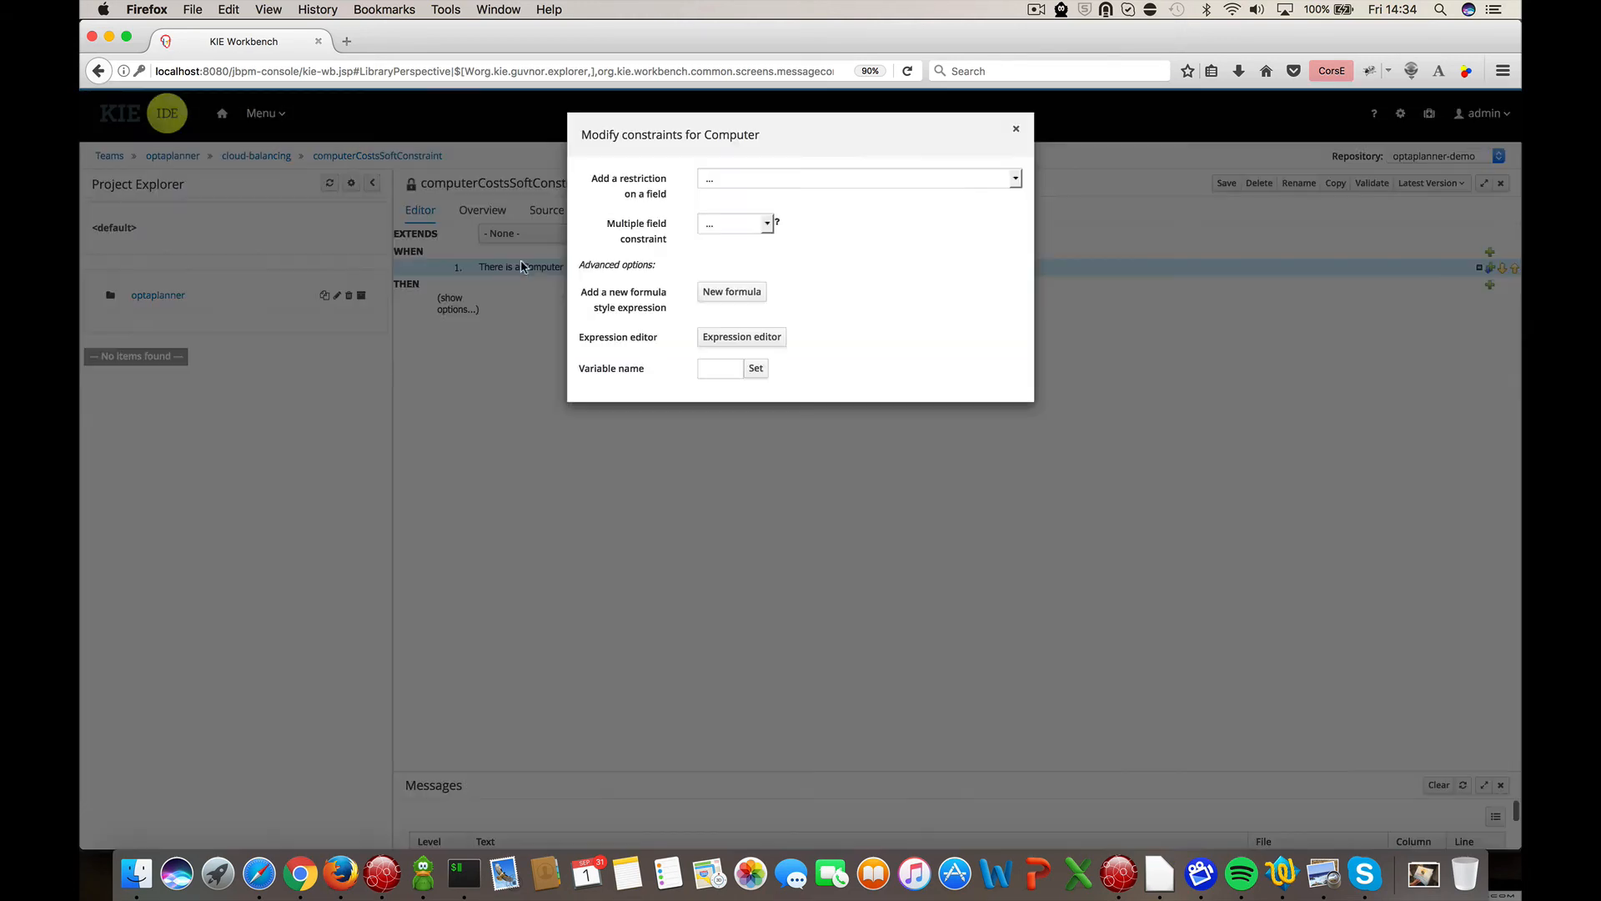
click(723, 368)
text($c)
click(755, 368)
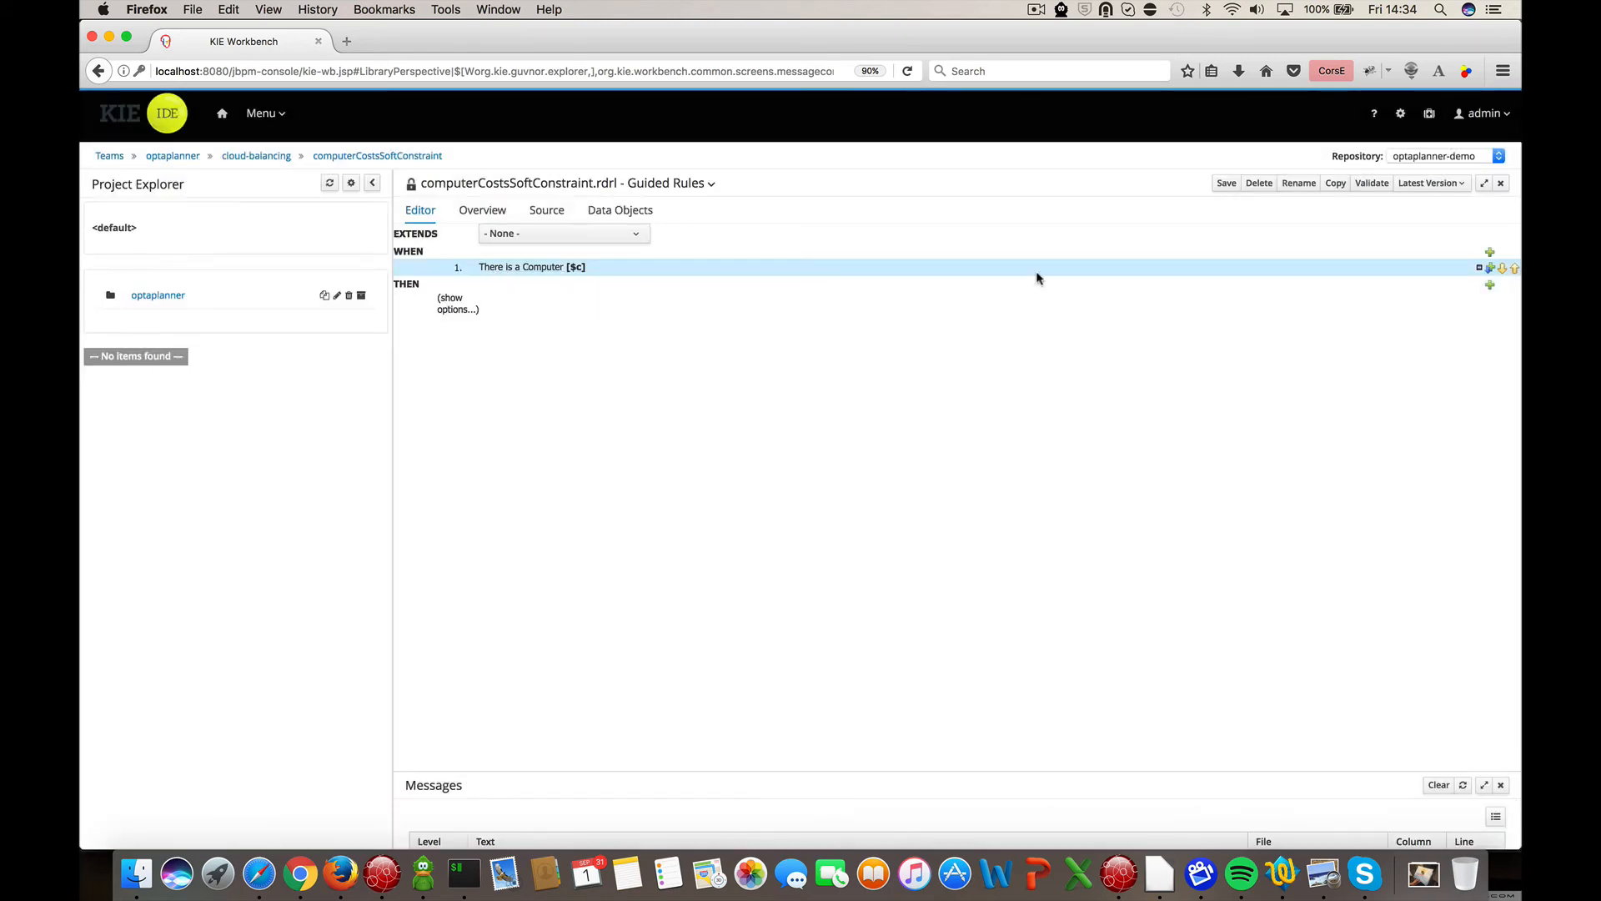
- Add a "The following exists" condition at the bottom of the WHEN section with Process as its fact type
click(1490, 252)
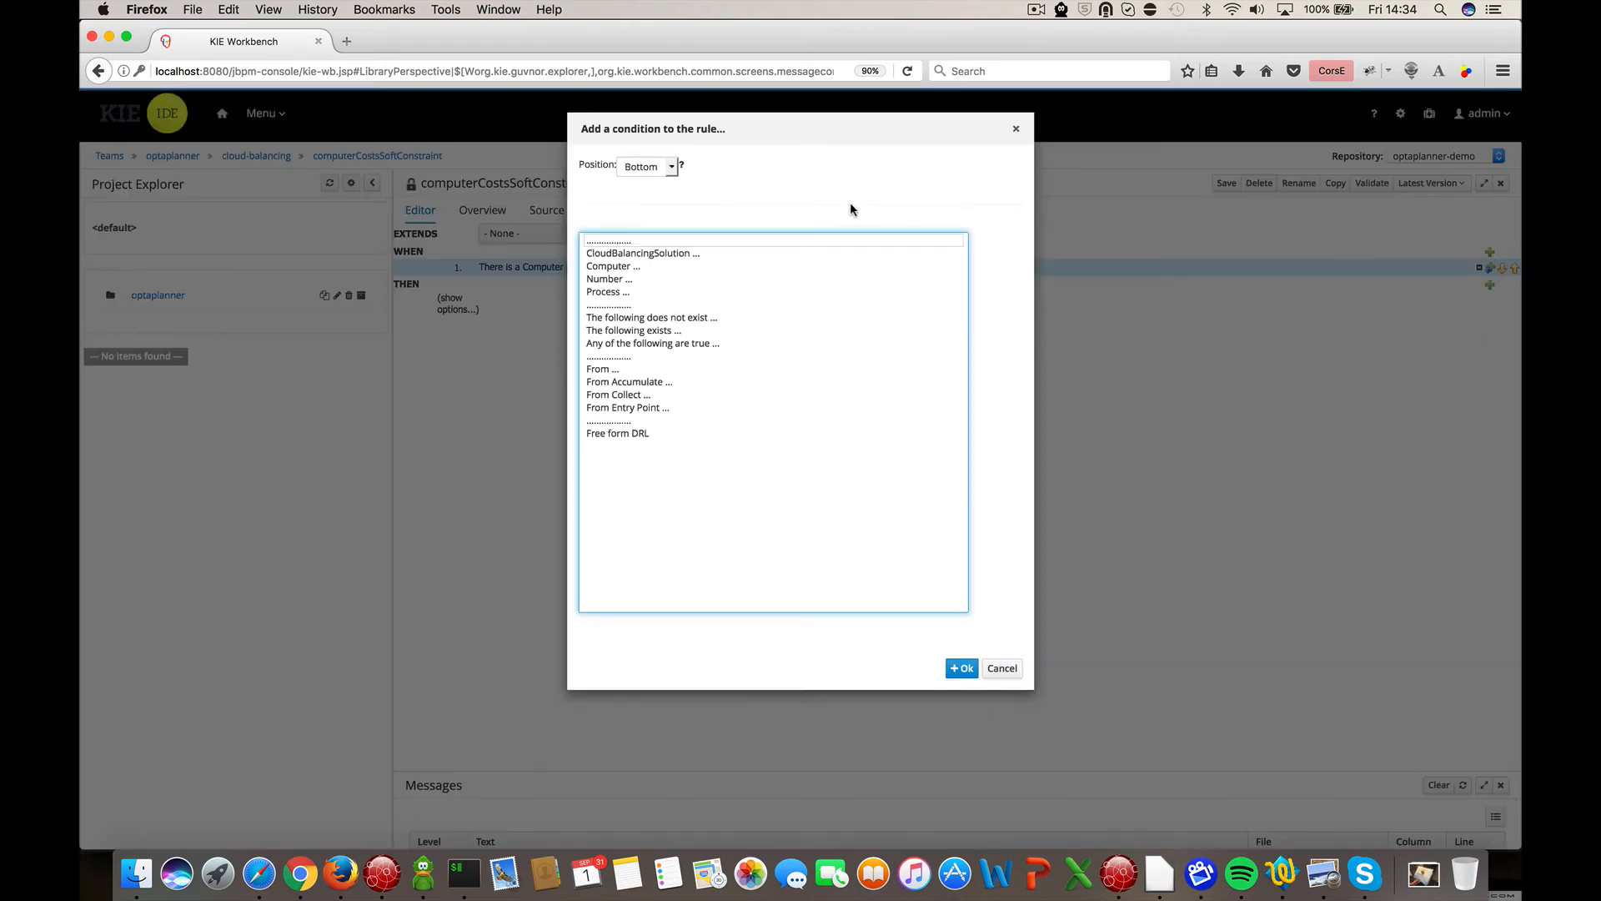
click(643, 330)
click(963, 668)
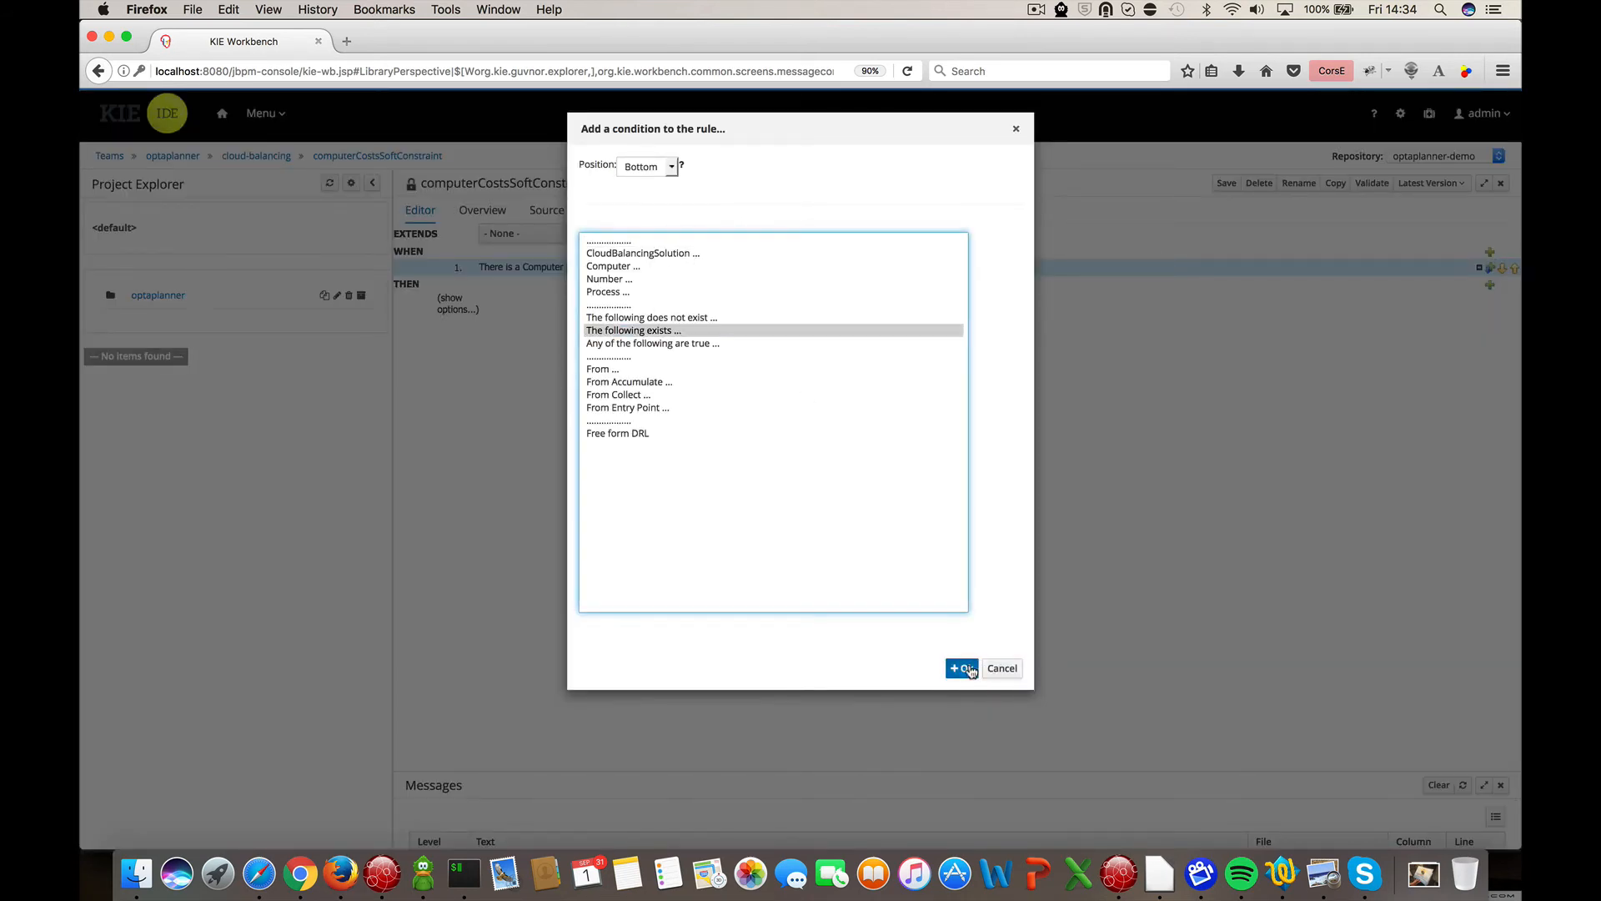
click(583, 284)
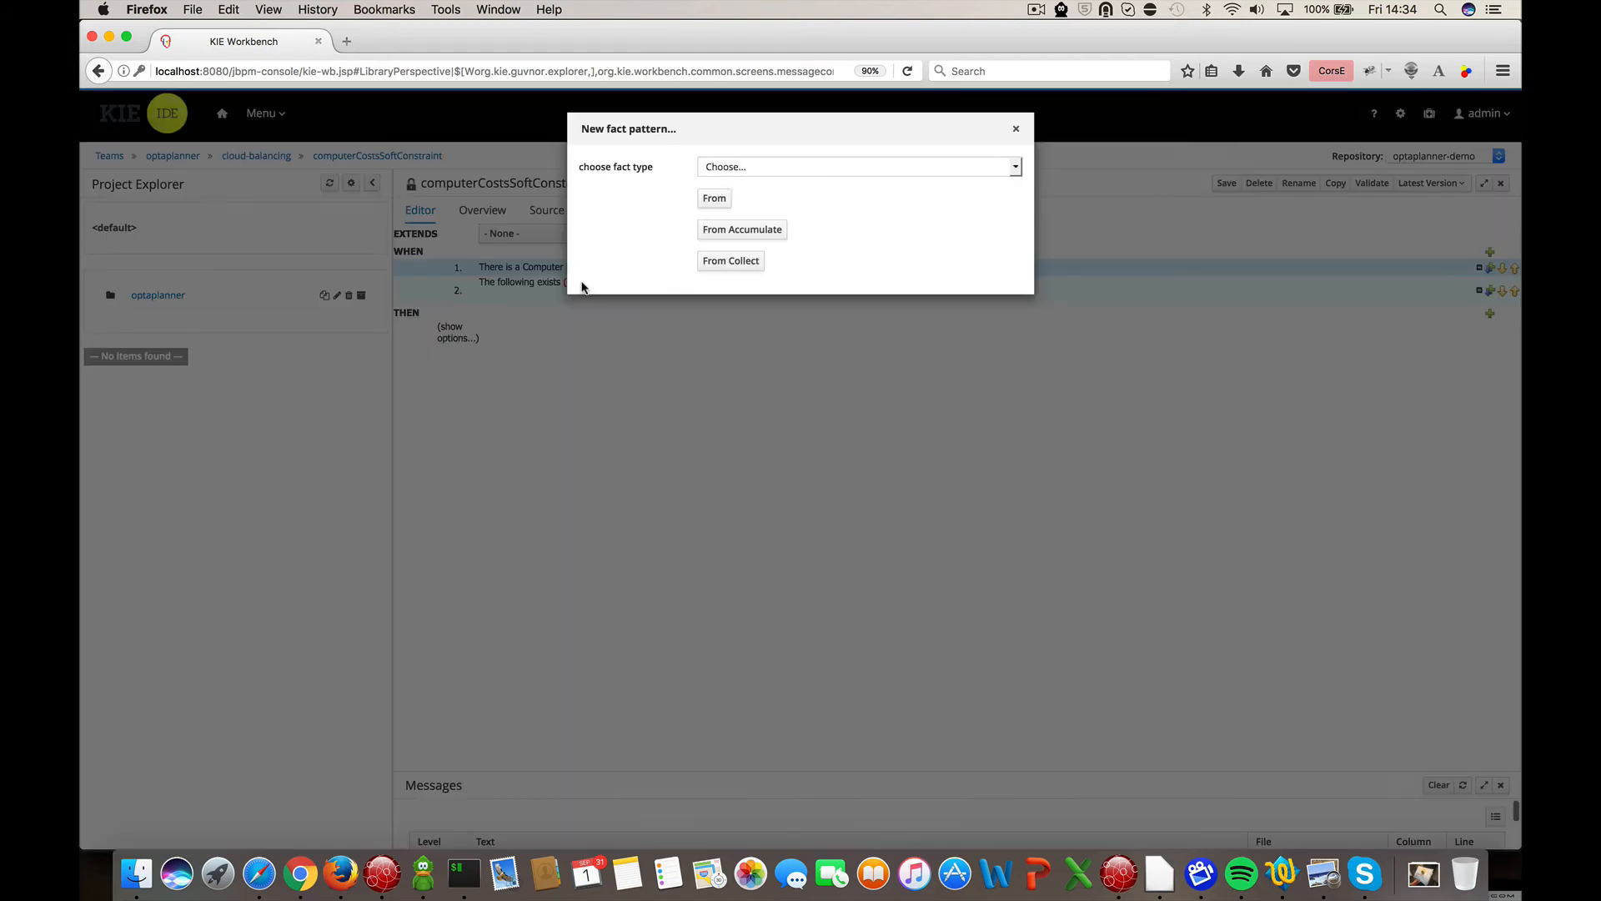
click(759, 168)
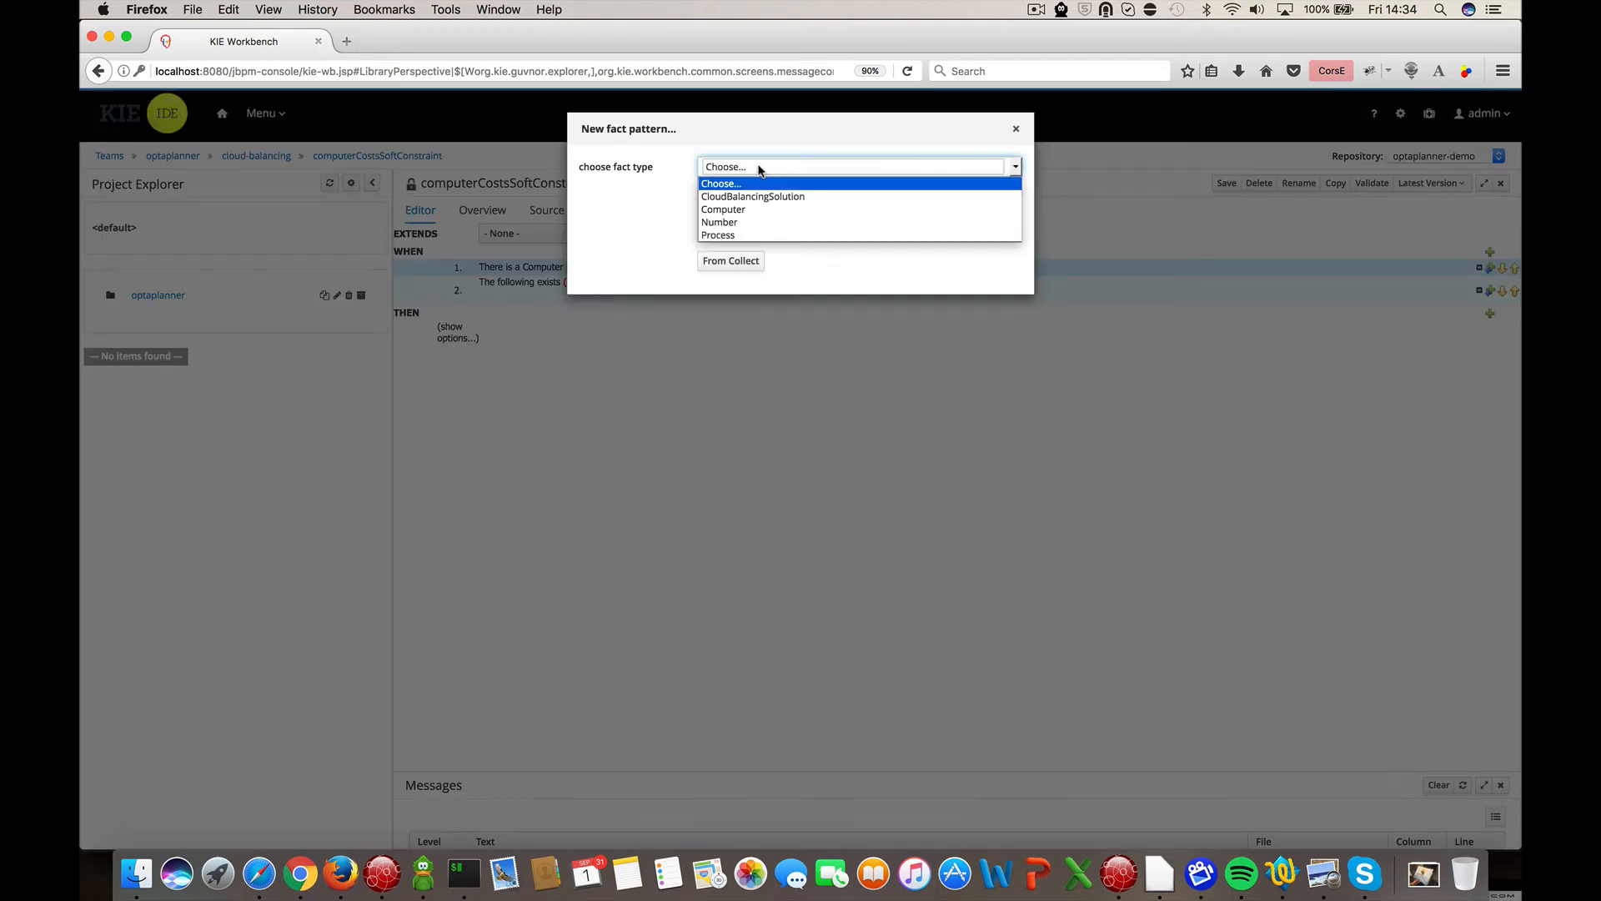
click(746, 236)
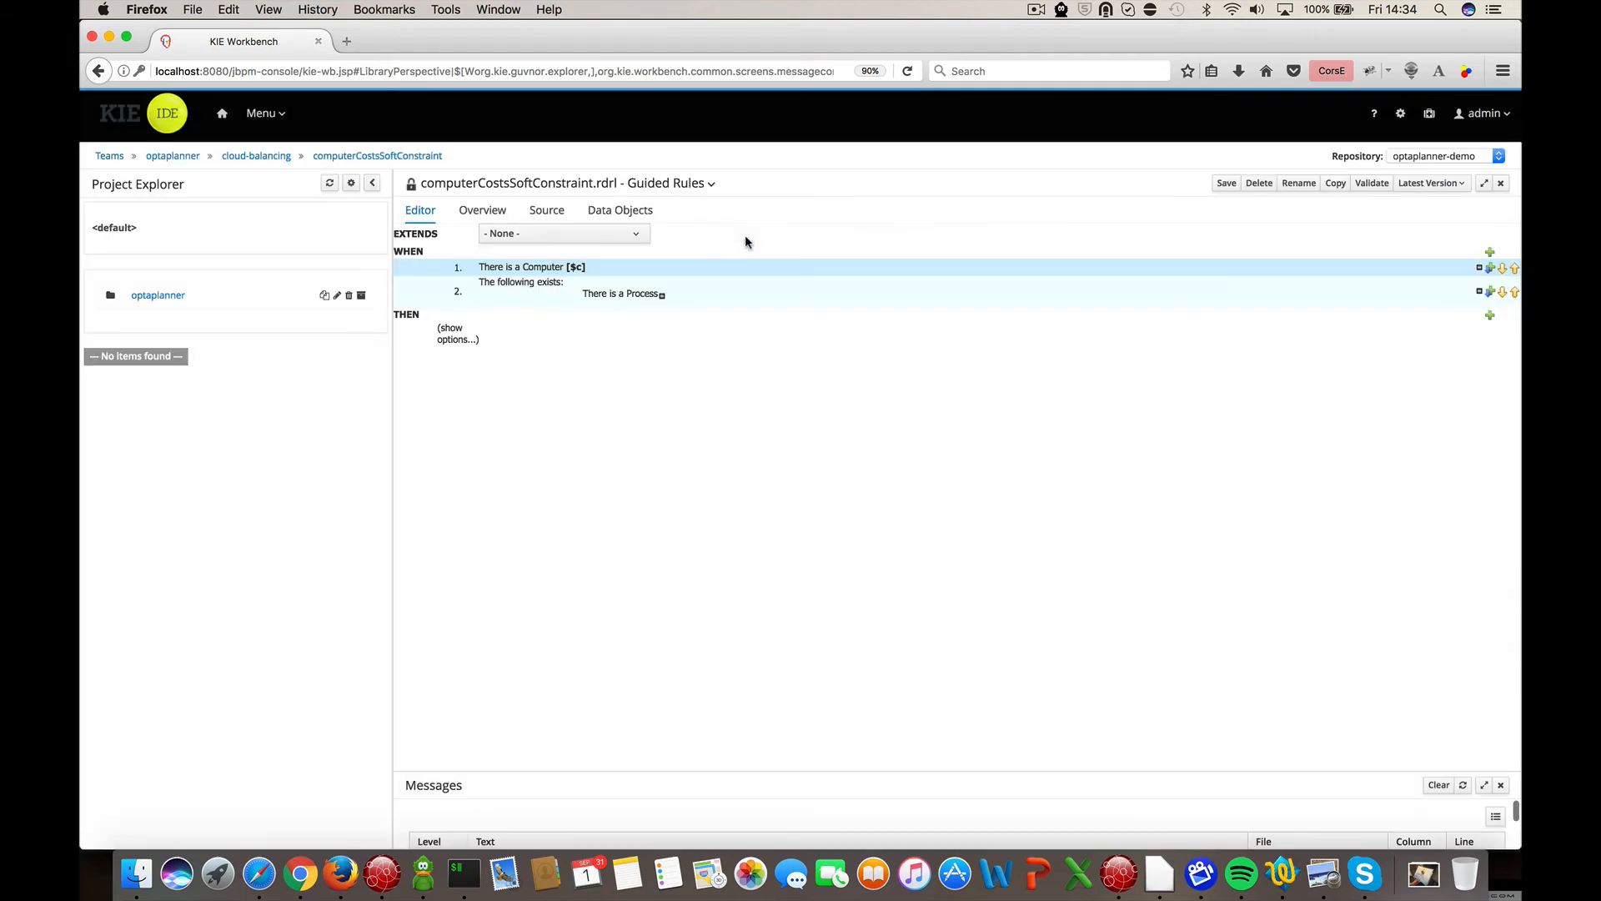
- Restrict the existing Process pattern's computer field to be equal to the bound variable $c
click(629, 292)
click(789, 178)
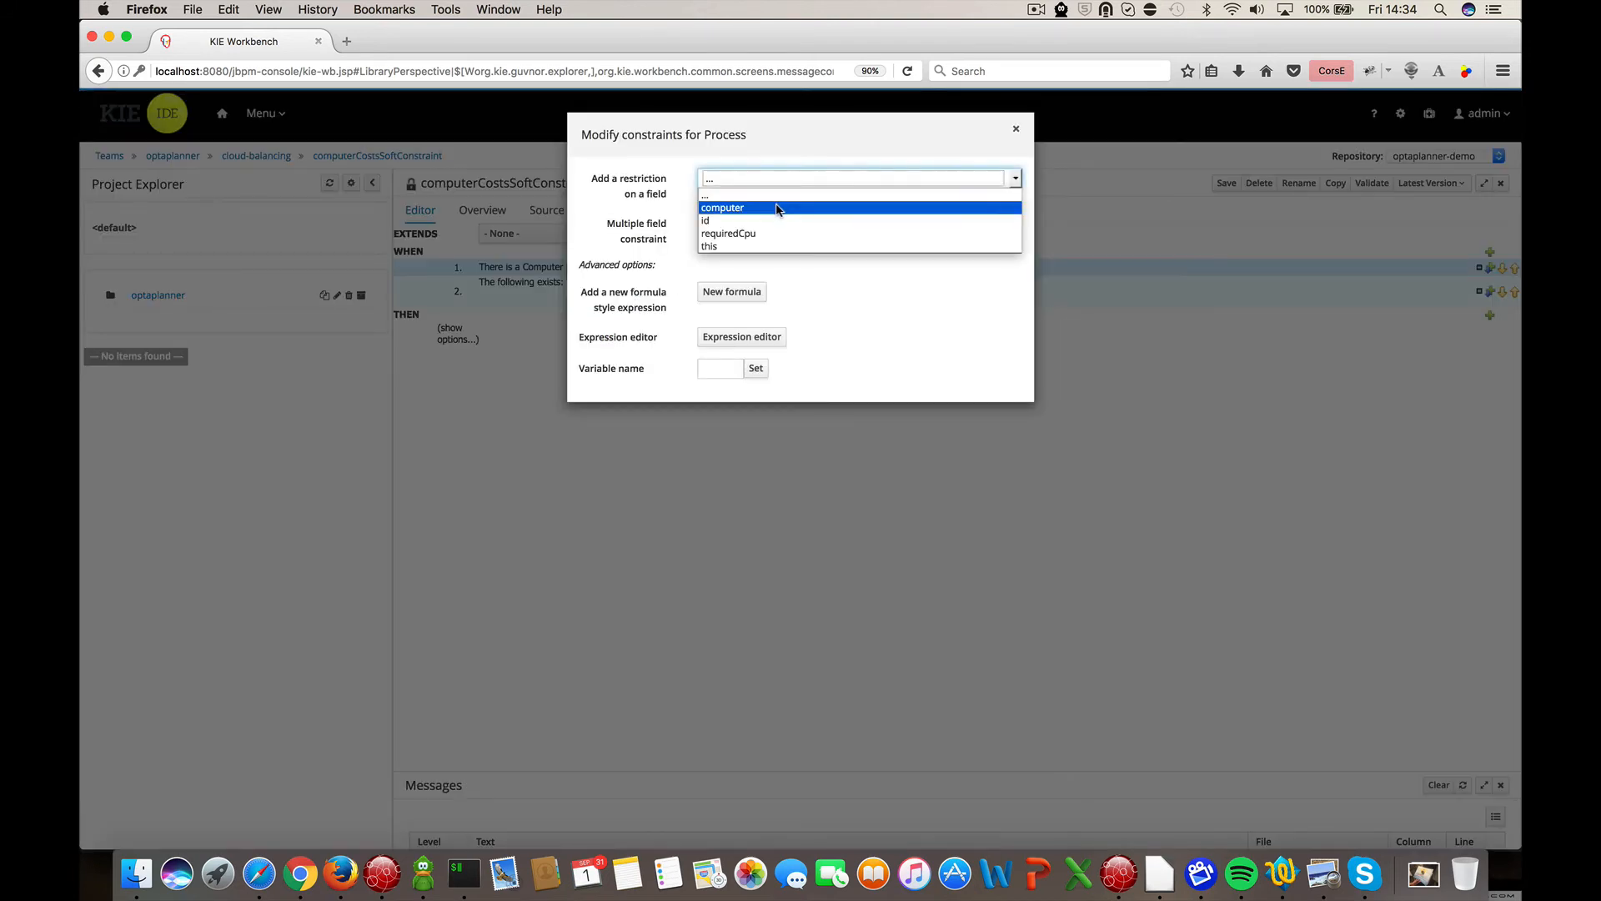
click(779, 207)
click(643, 309)
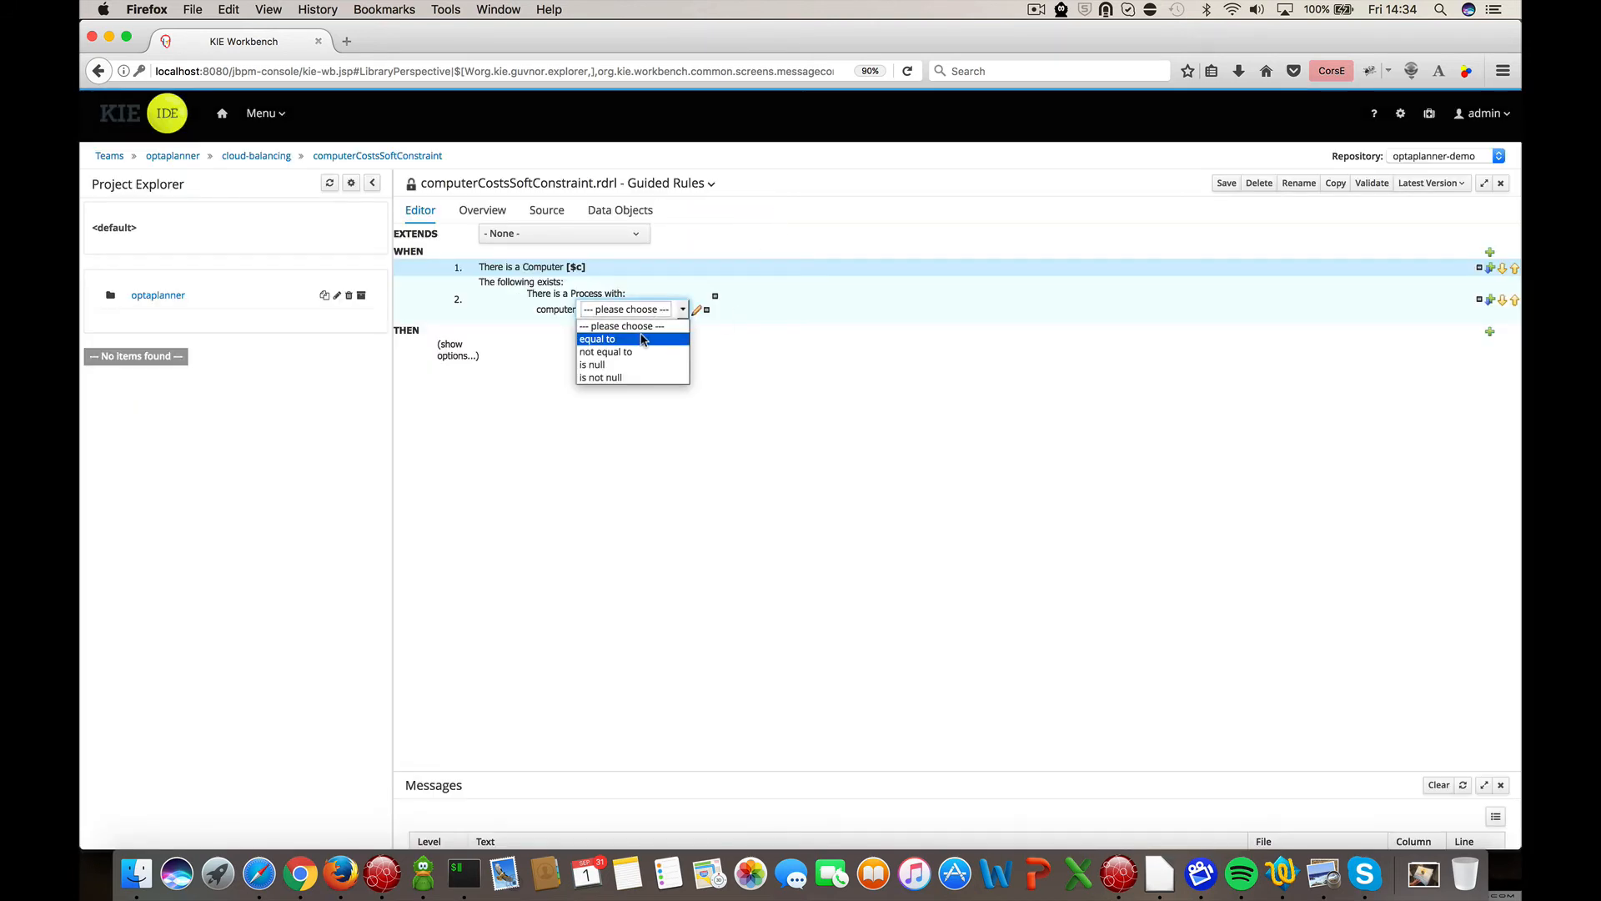
click(643, 337)
click(692, 311)
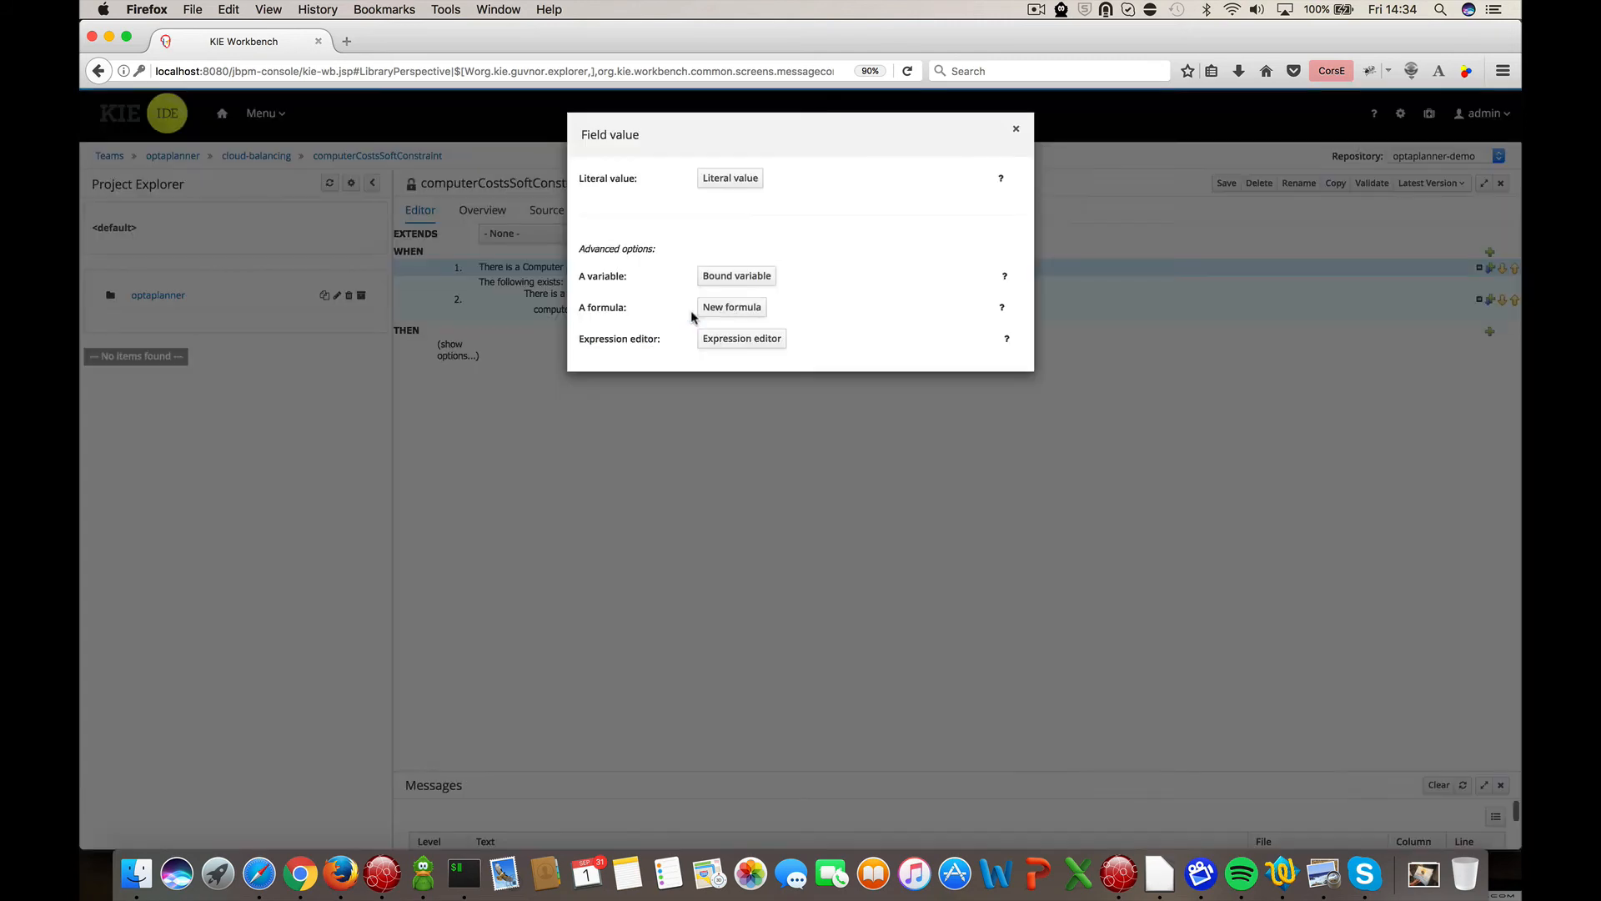
click(737, 275)
click(710, 309)
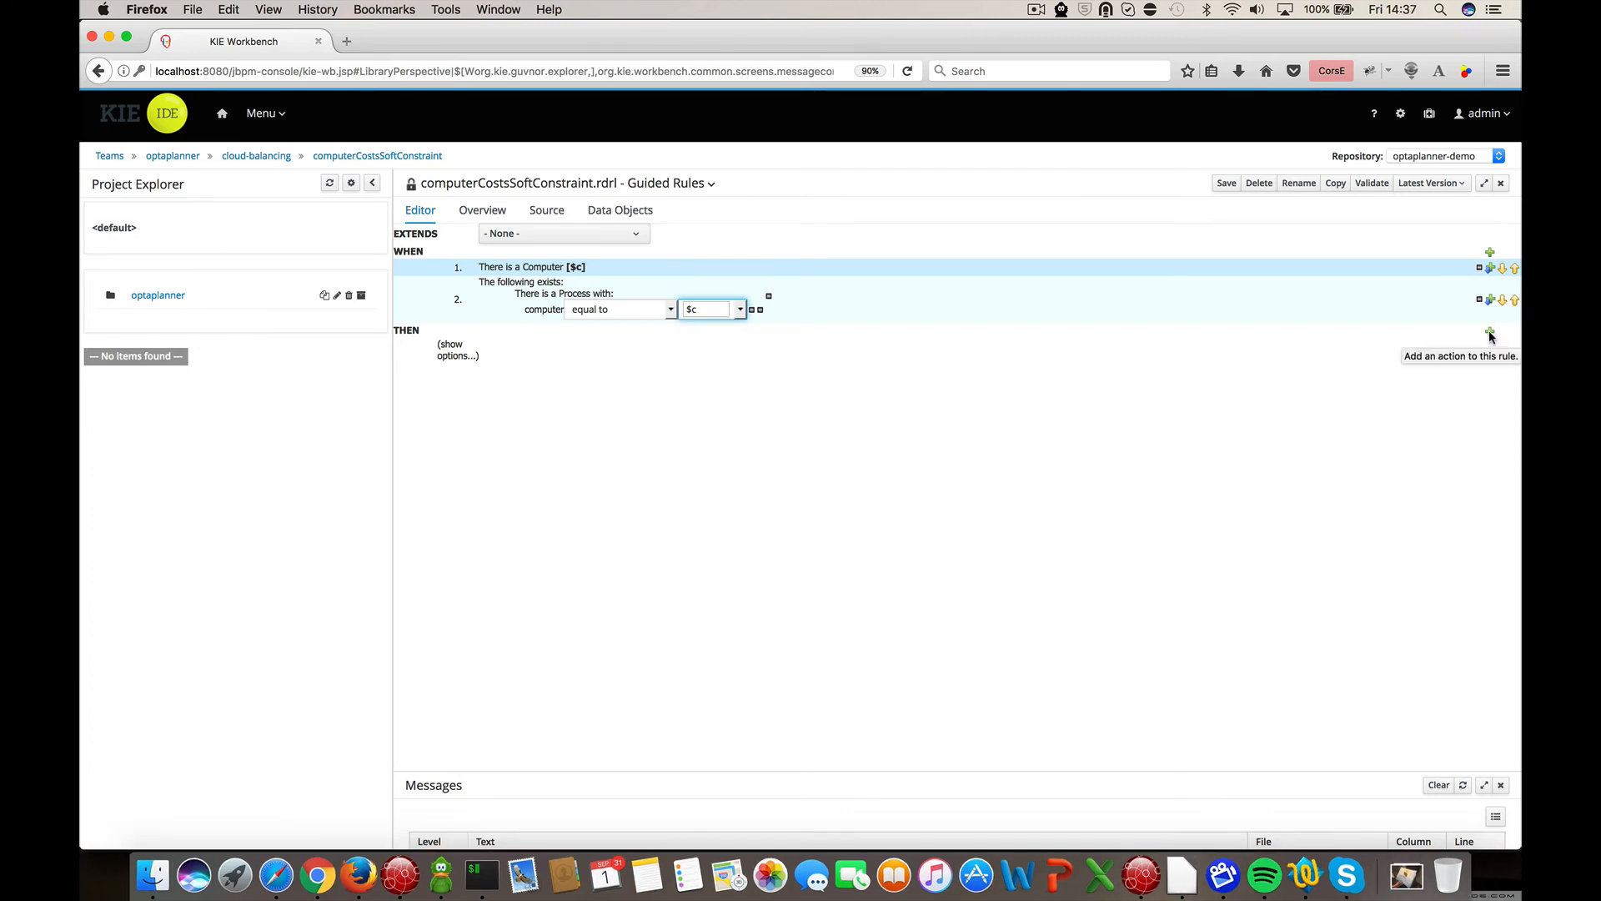
- Add a Modify Soft Score action at the bottom of the rule's THEN section
click(1489, 332)
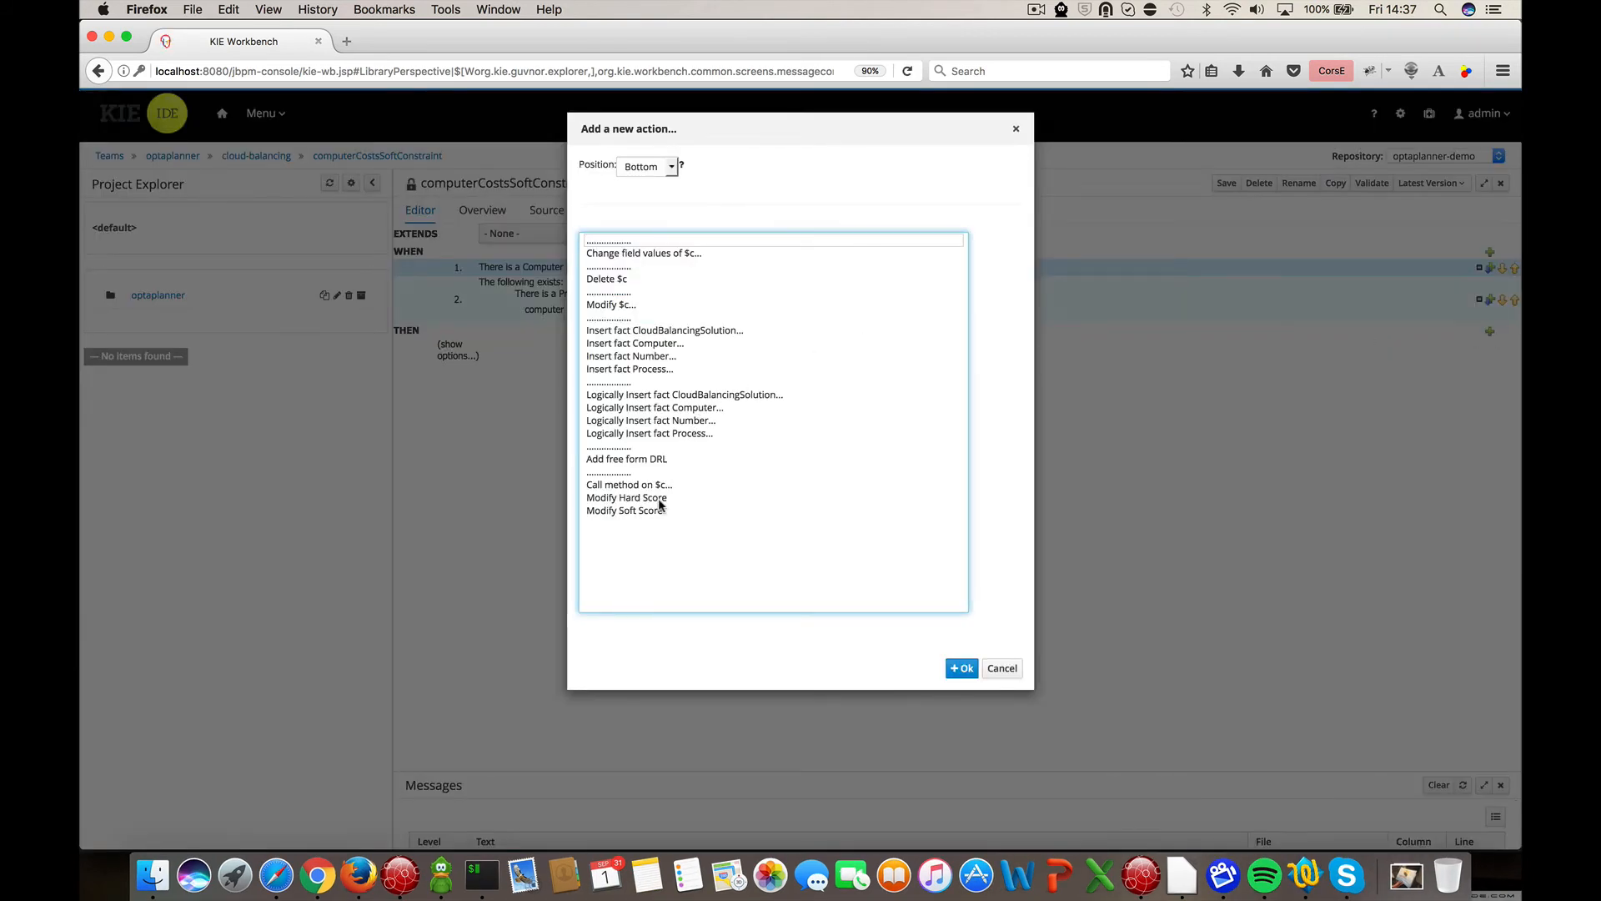
click(639, 511)
click(961, 669)
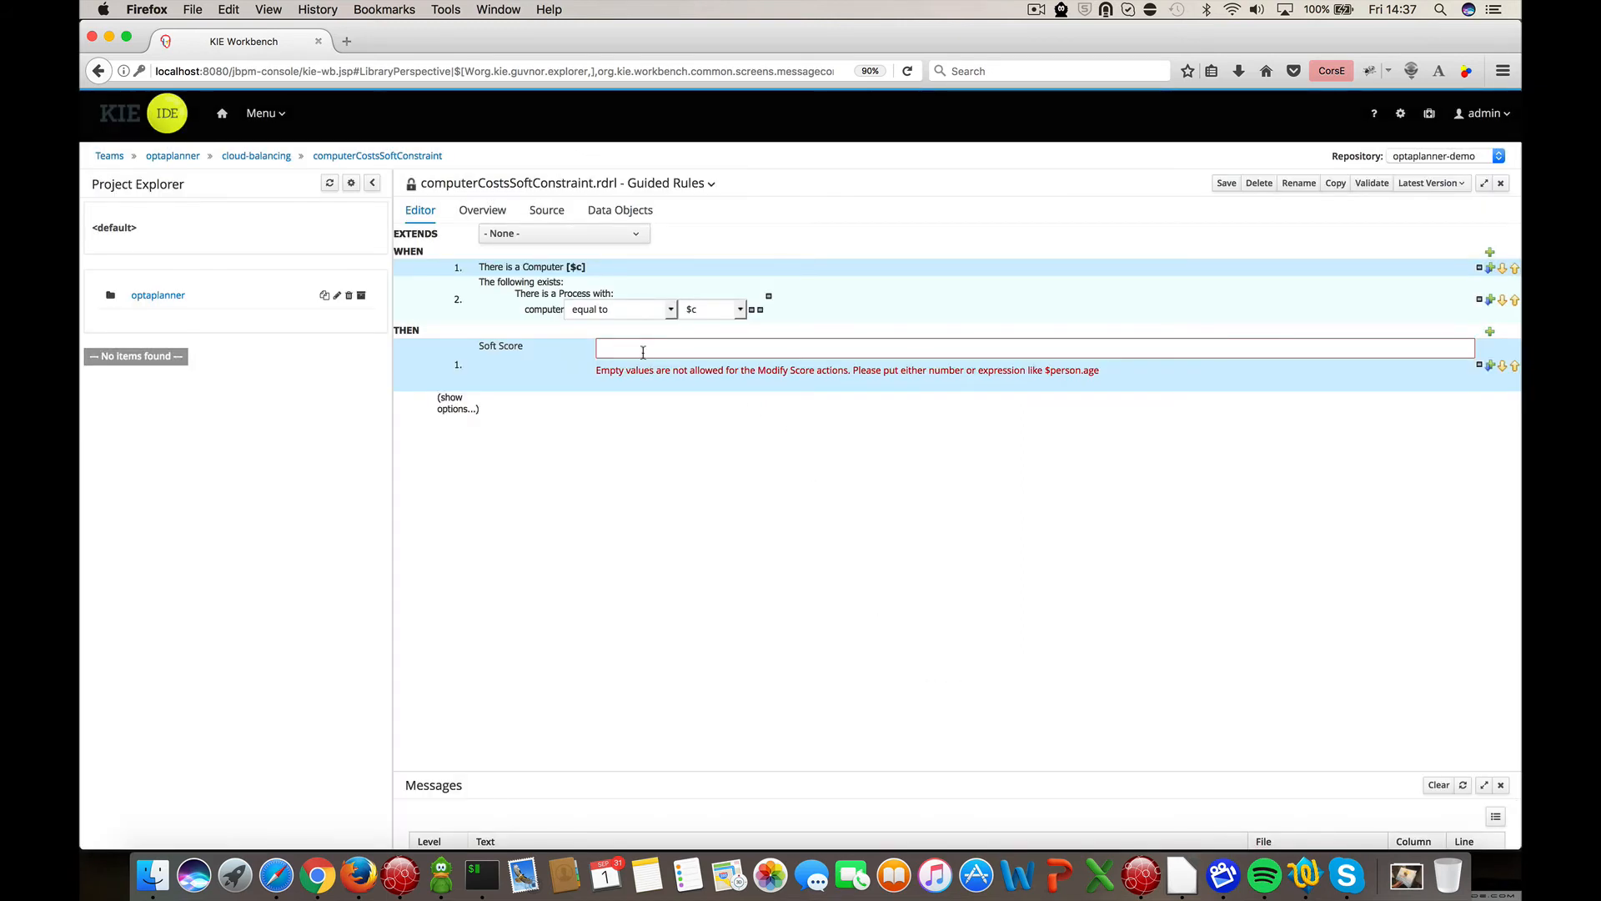
- Add the cost field to the Computer condition and bind it to a variable named $cost
click(546, 268)
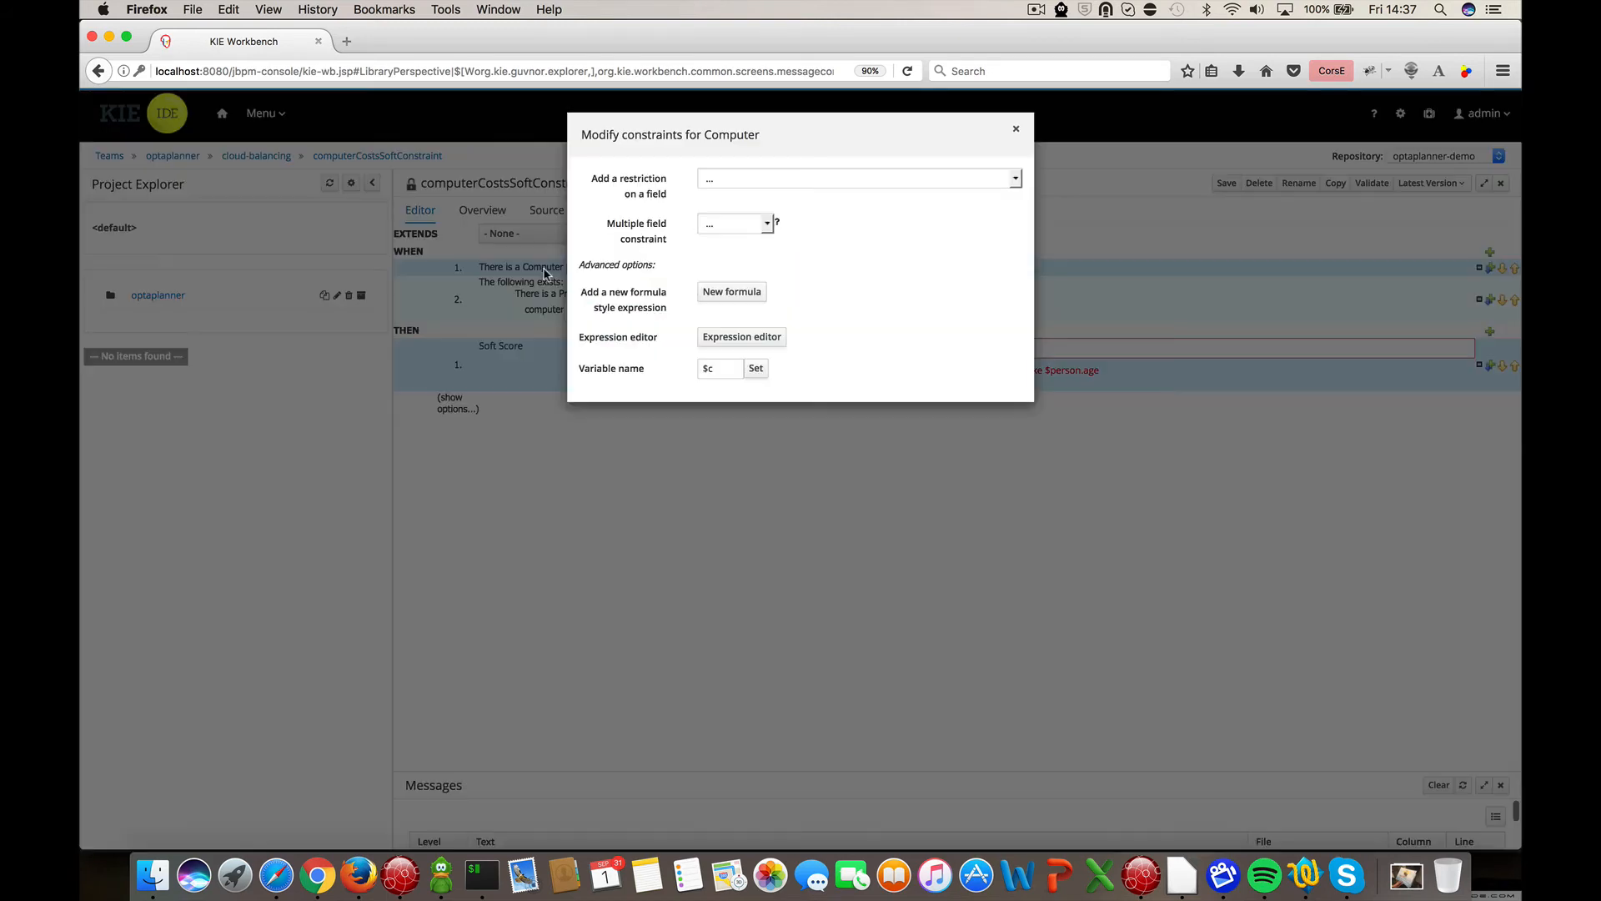
click(778, 177)
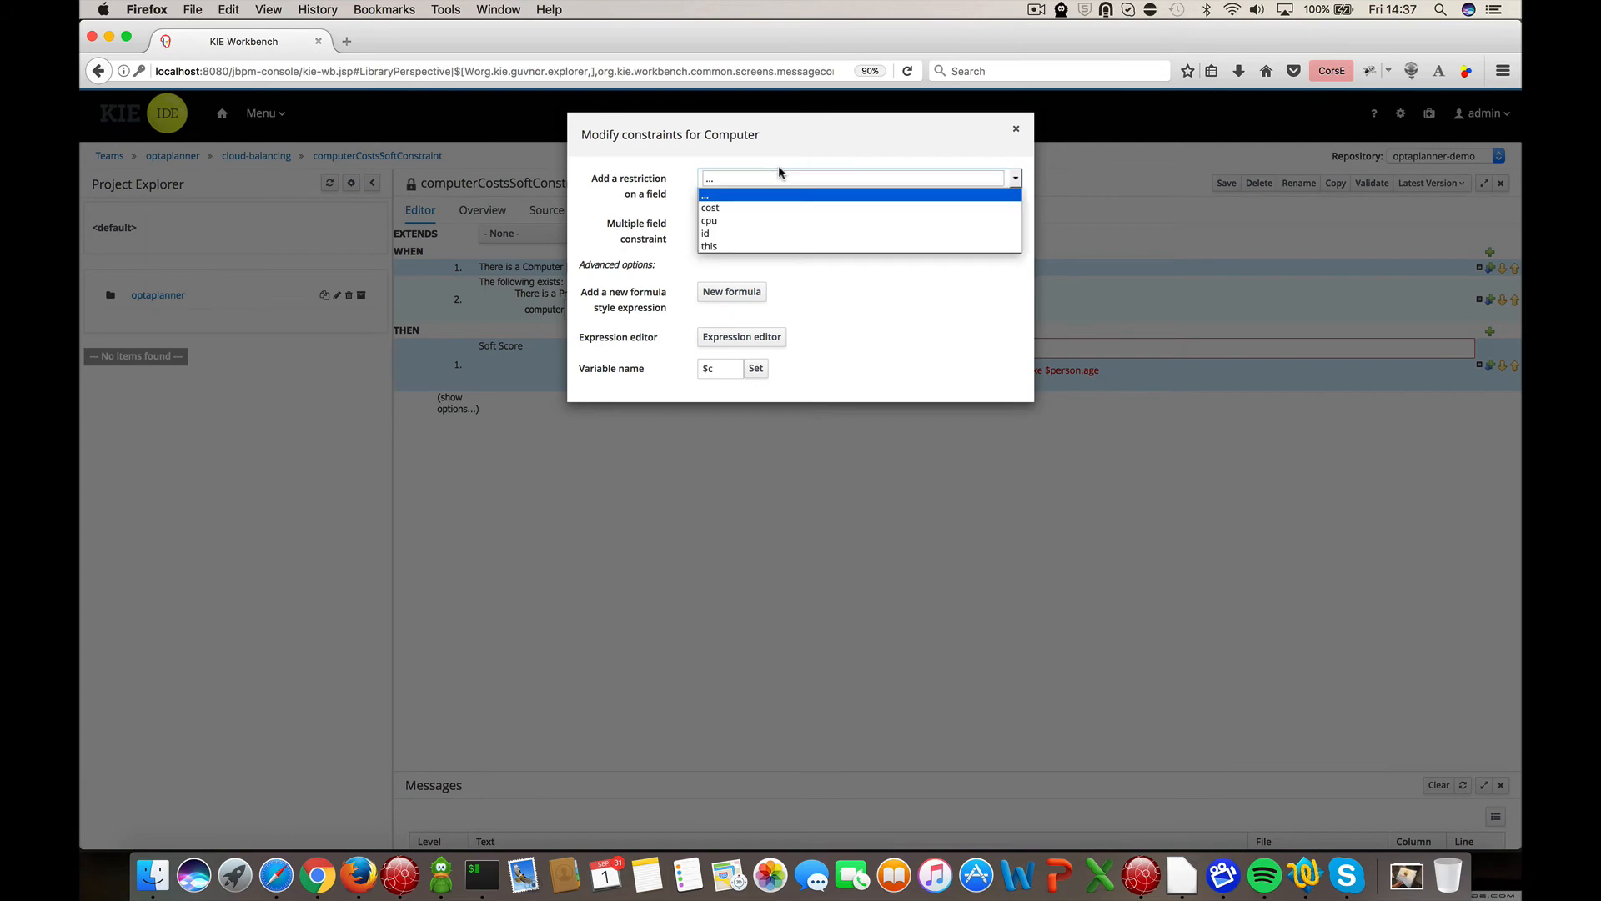
click(753, 209)
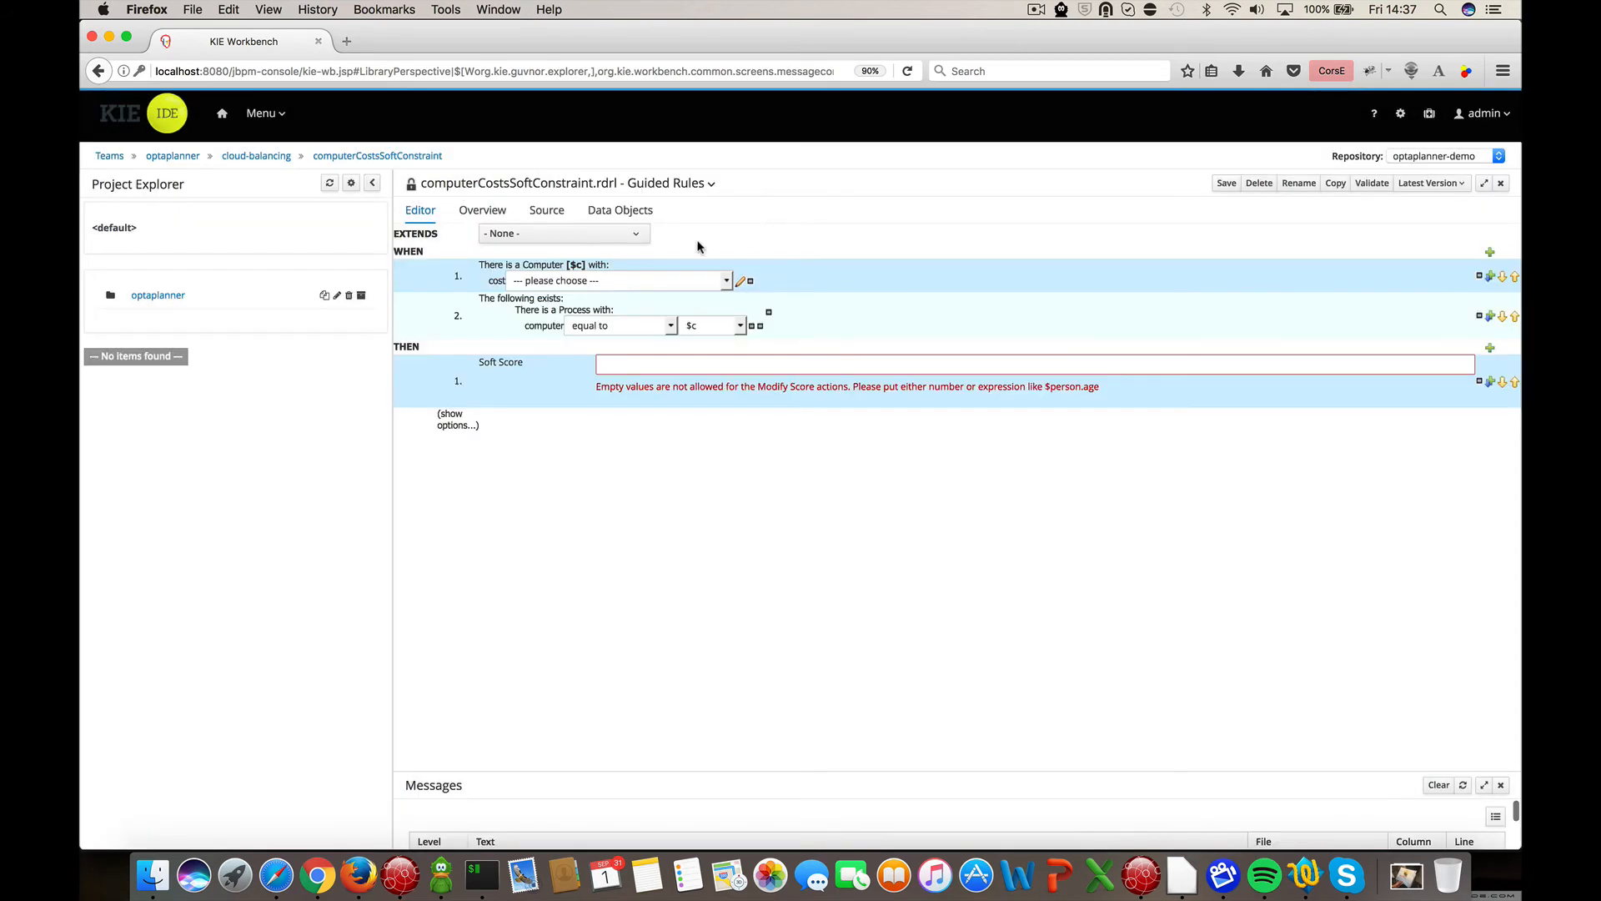
click(497, 281)
click(753, 168)
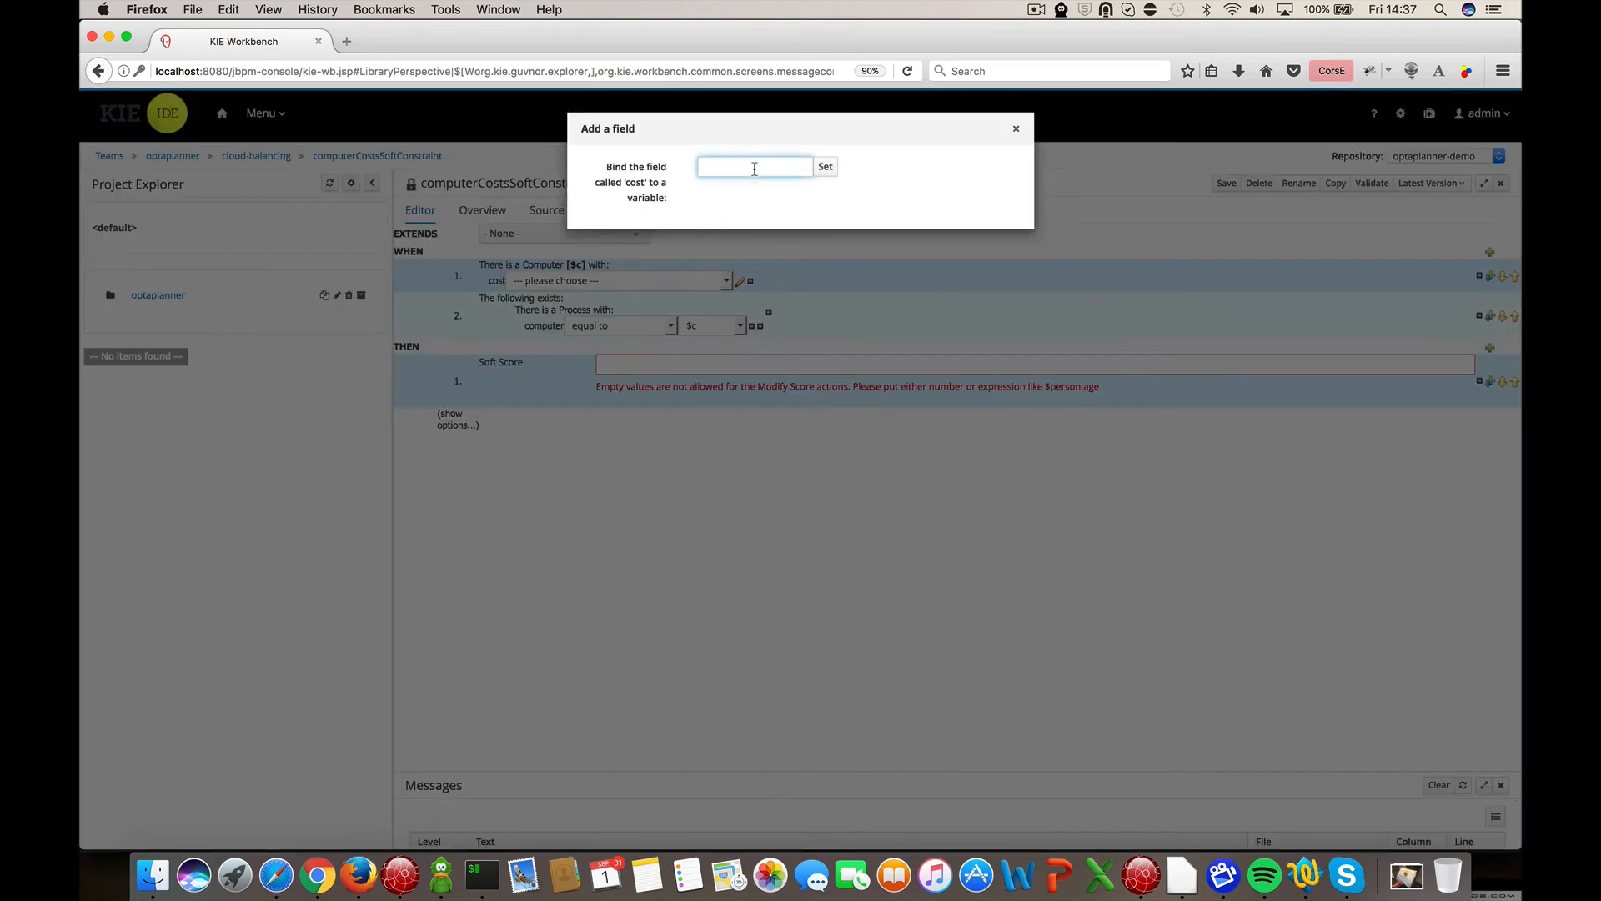
text($c)
click(824, 166)
- Set the Soft Score action's value to -($cost)
click(656, 363)
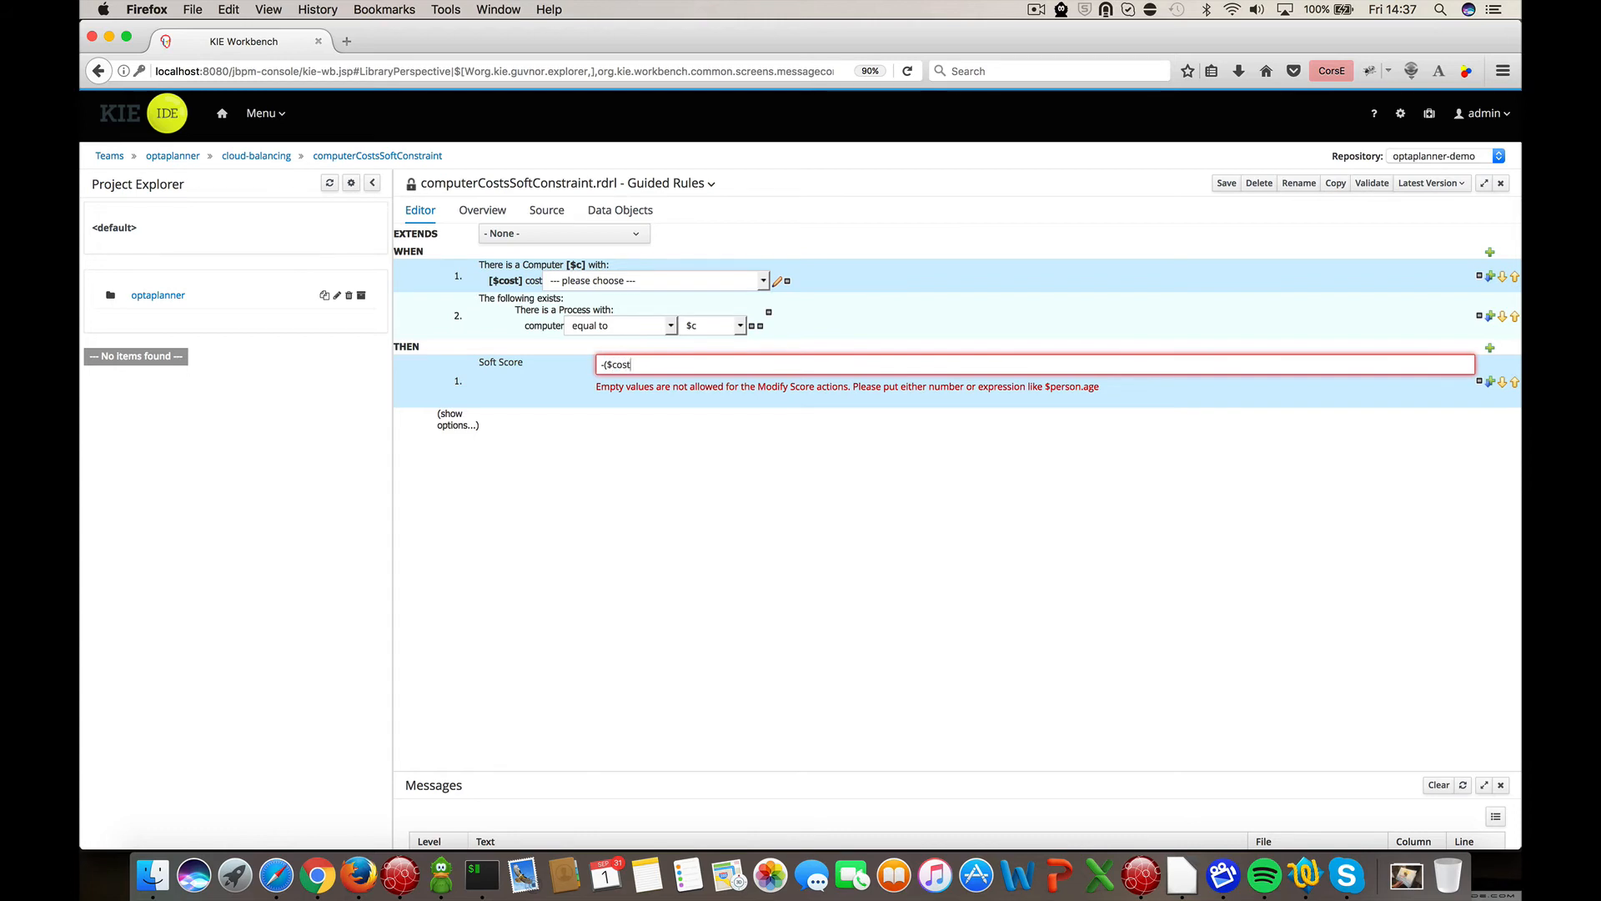
text(-($cost))
click(731, 458)
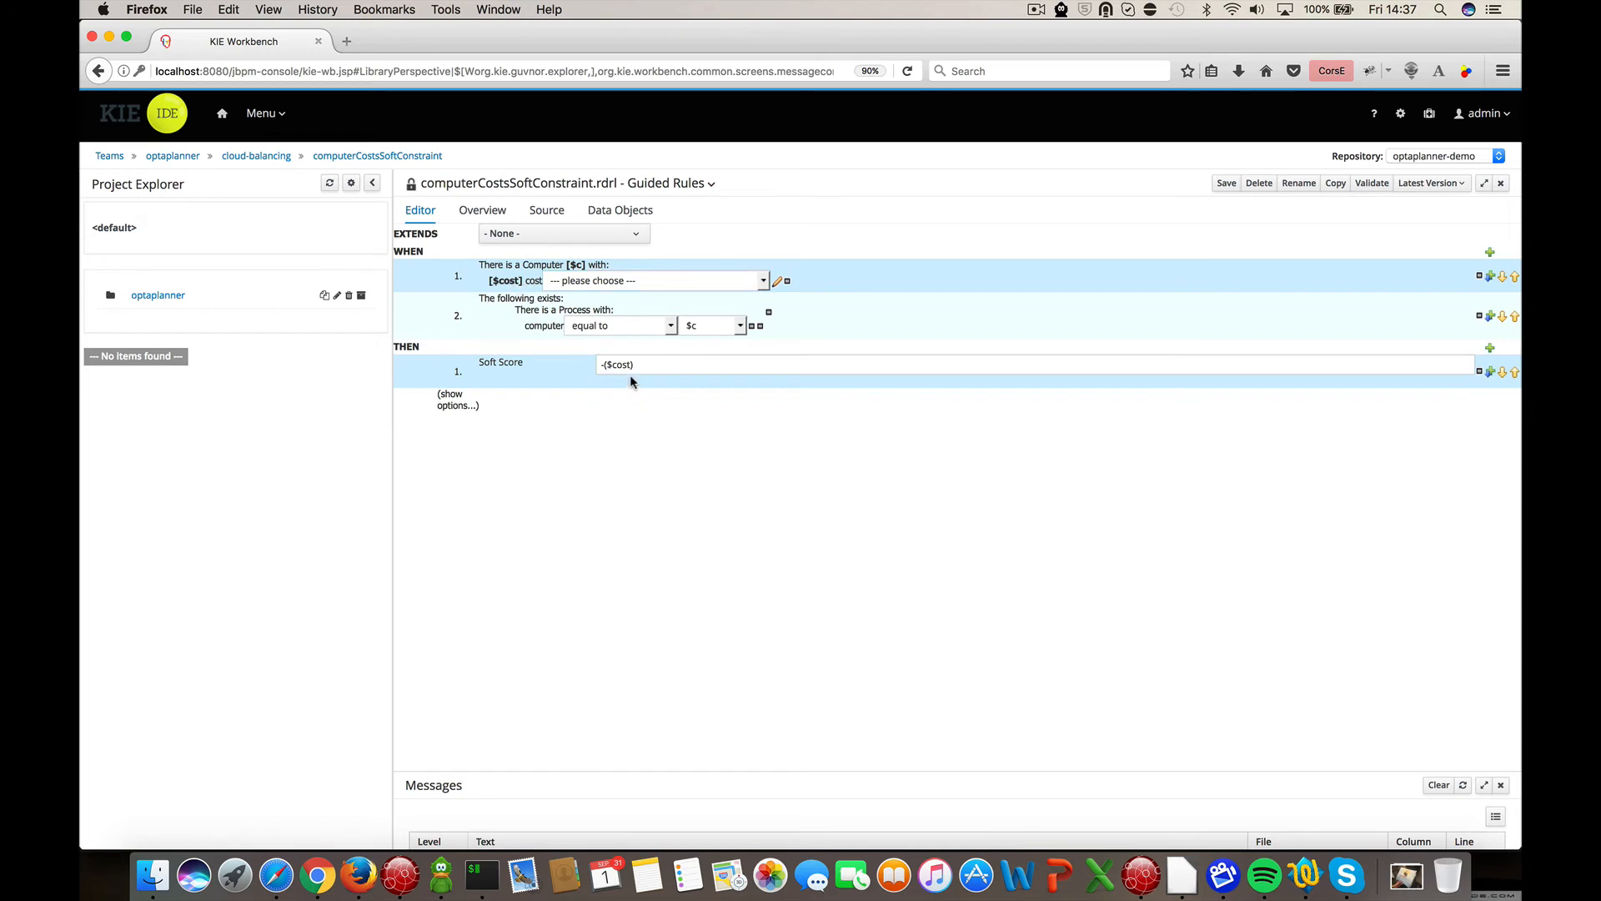
- Save the computerCostsSoftConstraint rule and return to the cloud-balancing project's asset list
click(1225, 183)
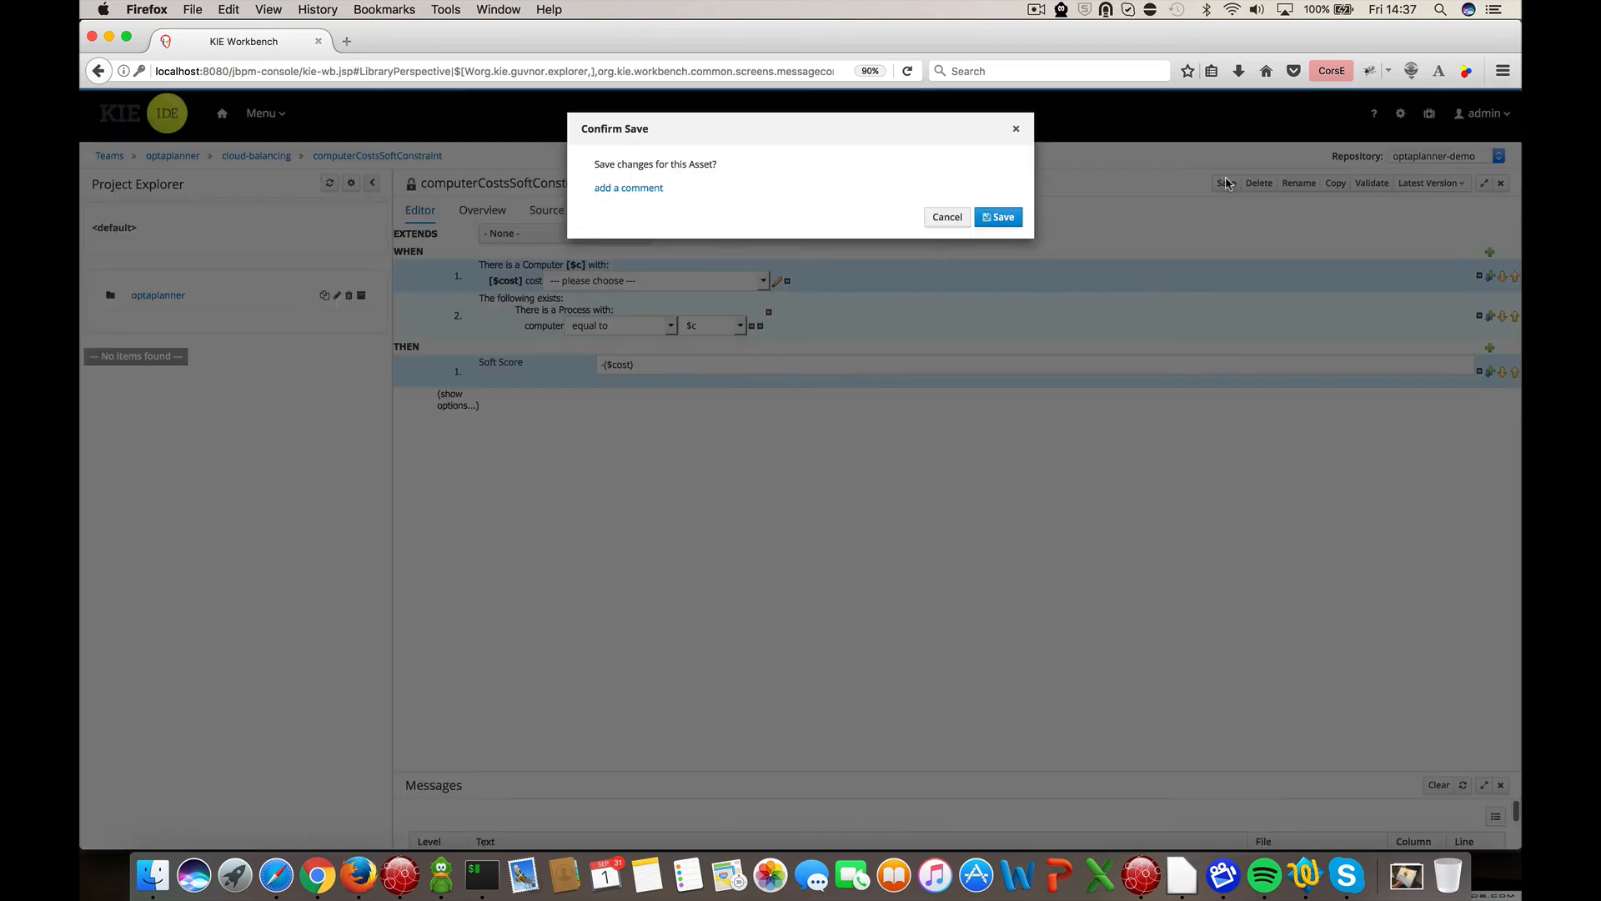
click(1013, 222)
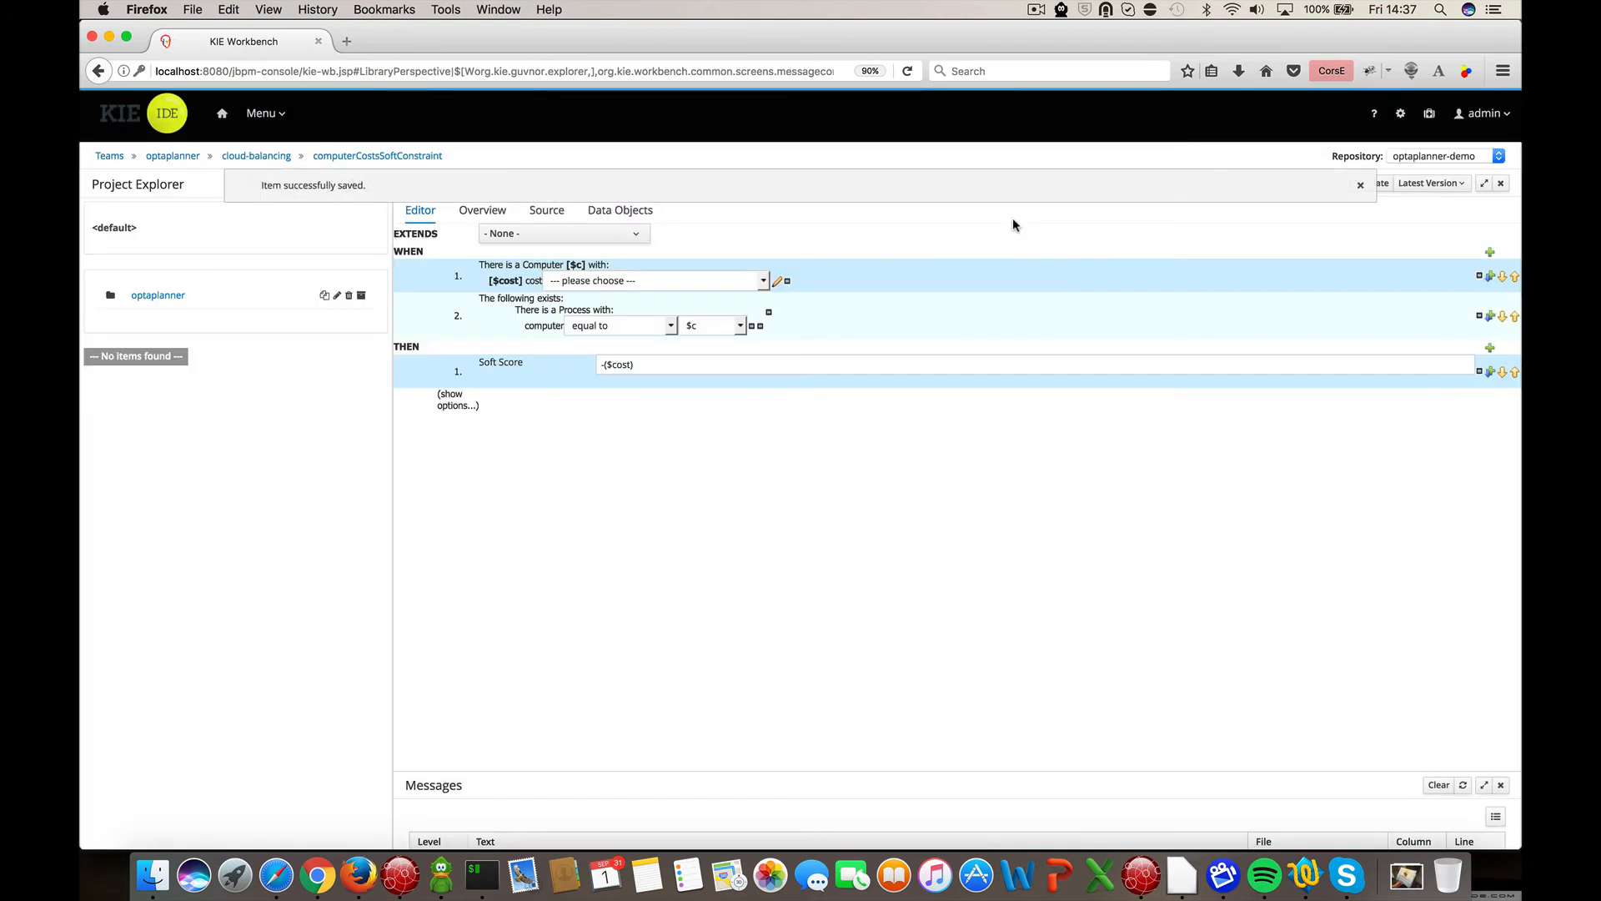
click(272, 159)
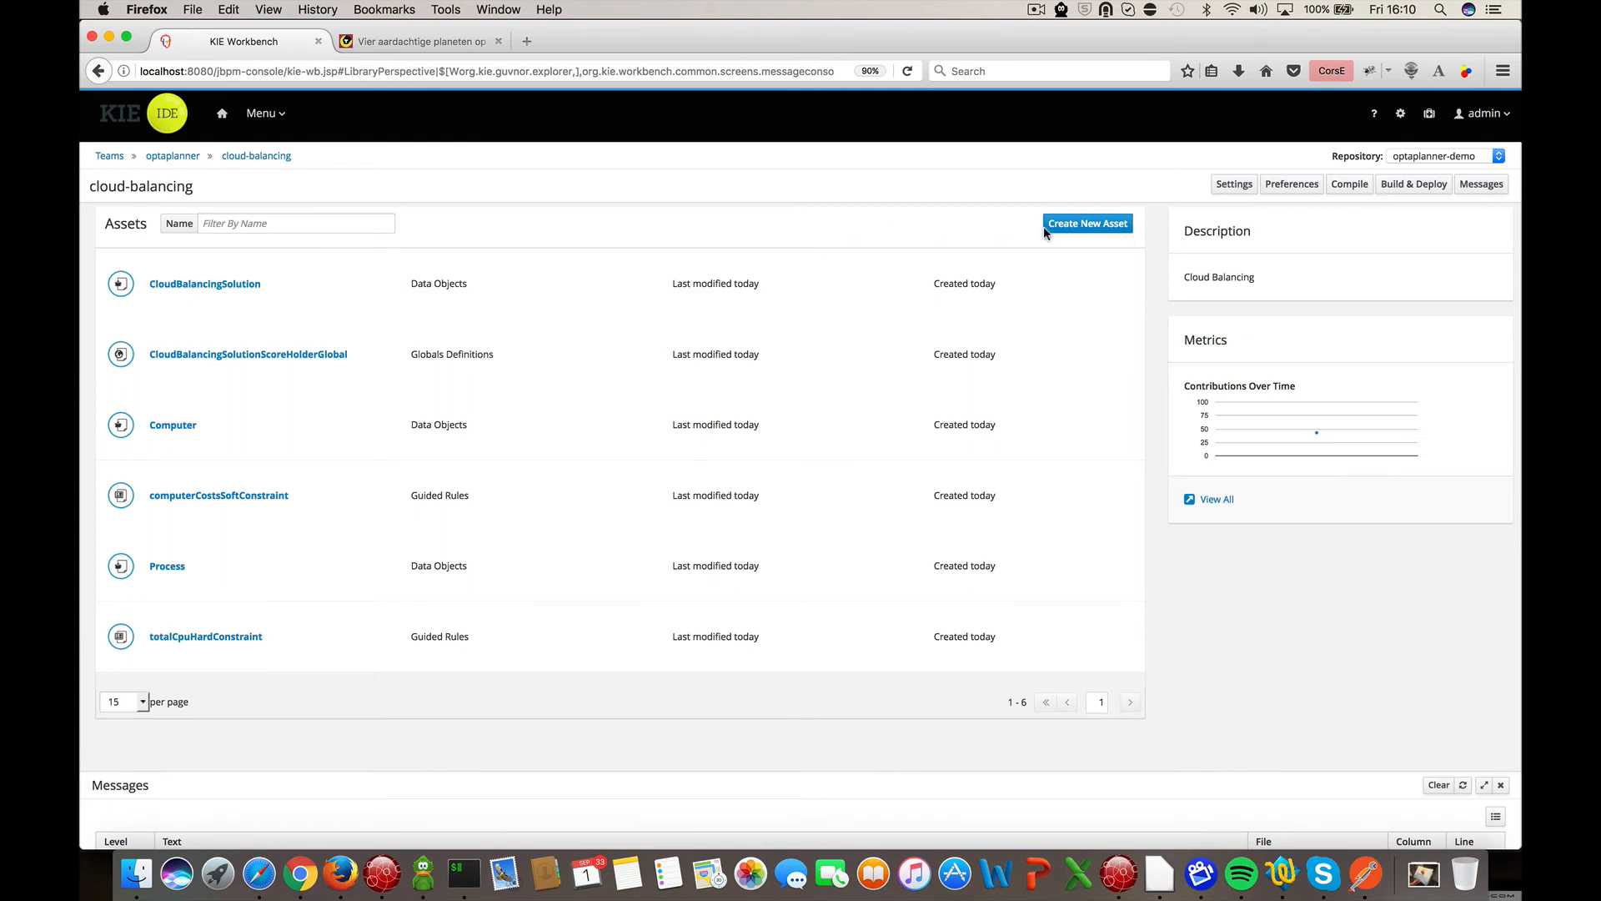
- Create a new solver configuration named cloudBalancingSolverConfiguration in the optaplanner.cloud_balancing package
click(1046, 225)
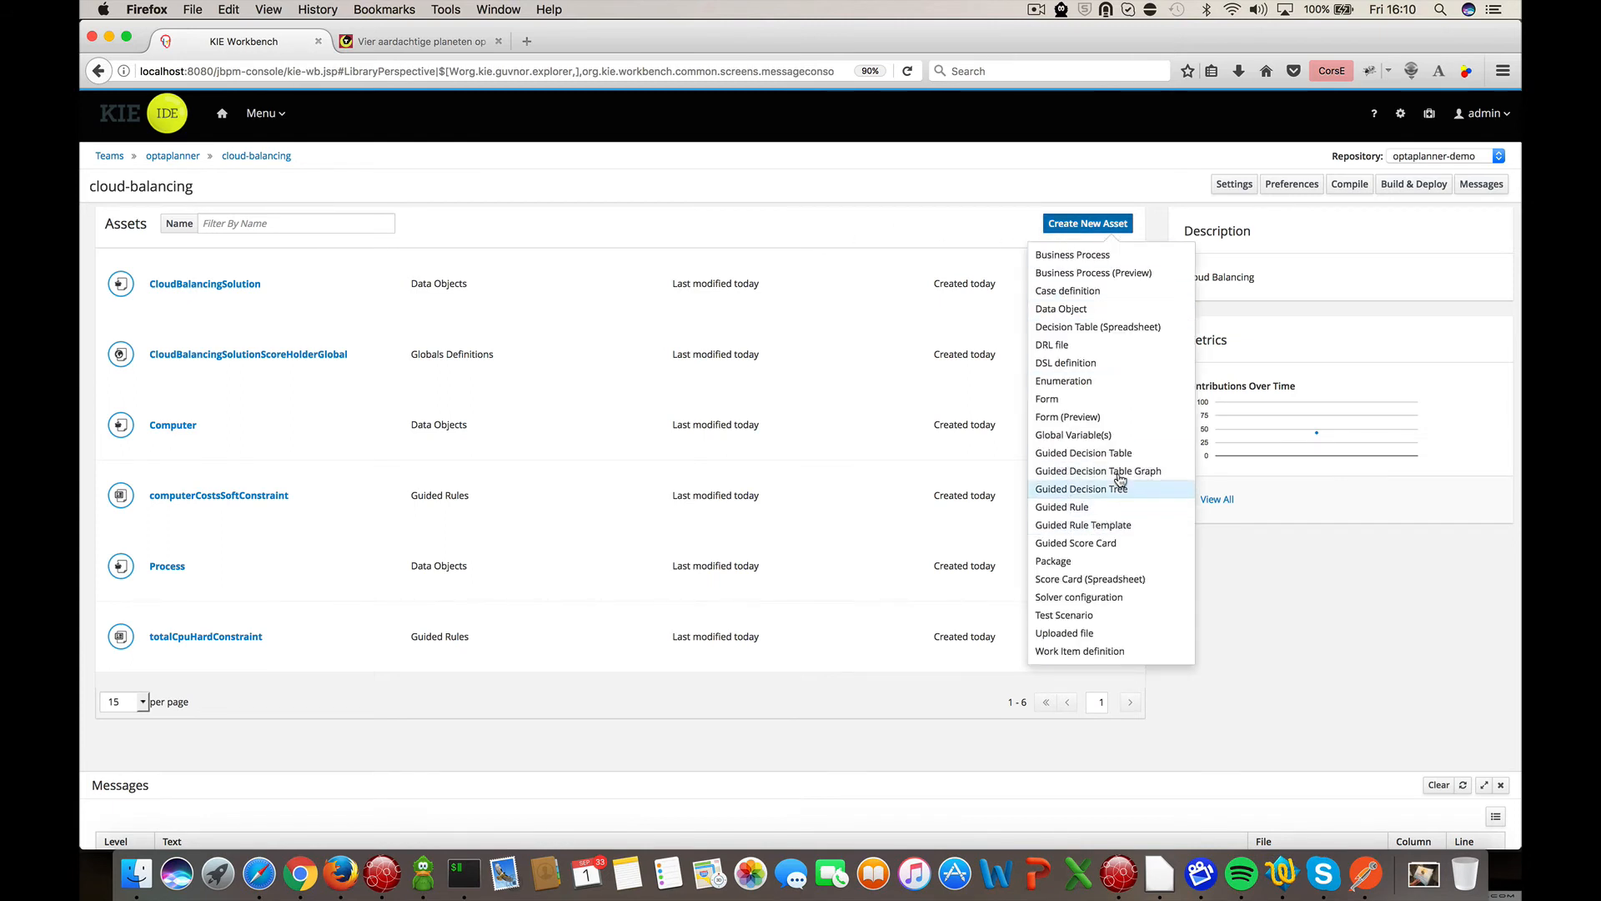
click(1123, 598)
click(800, 192)
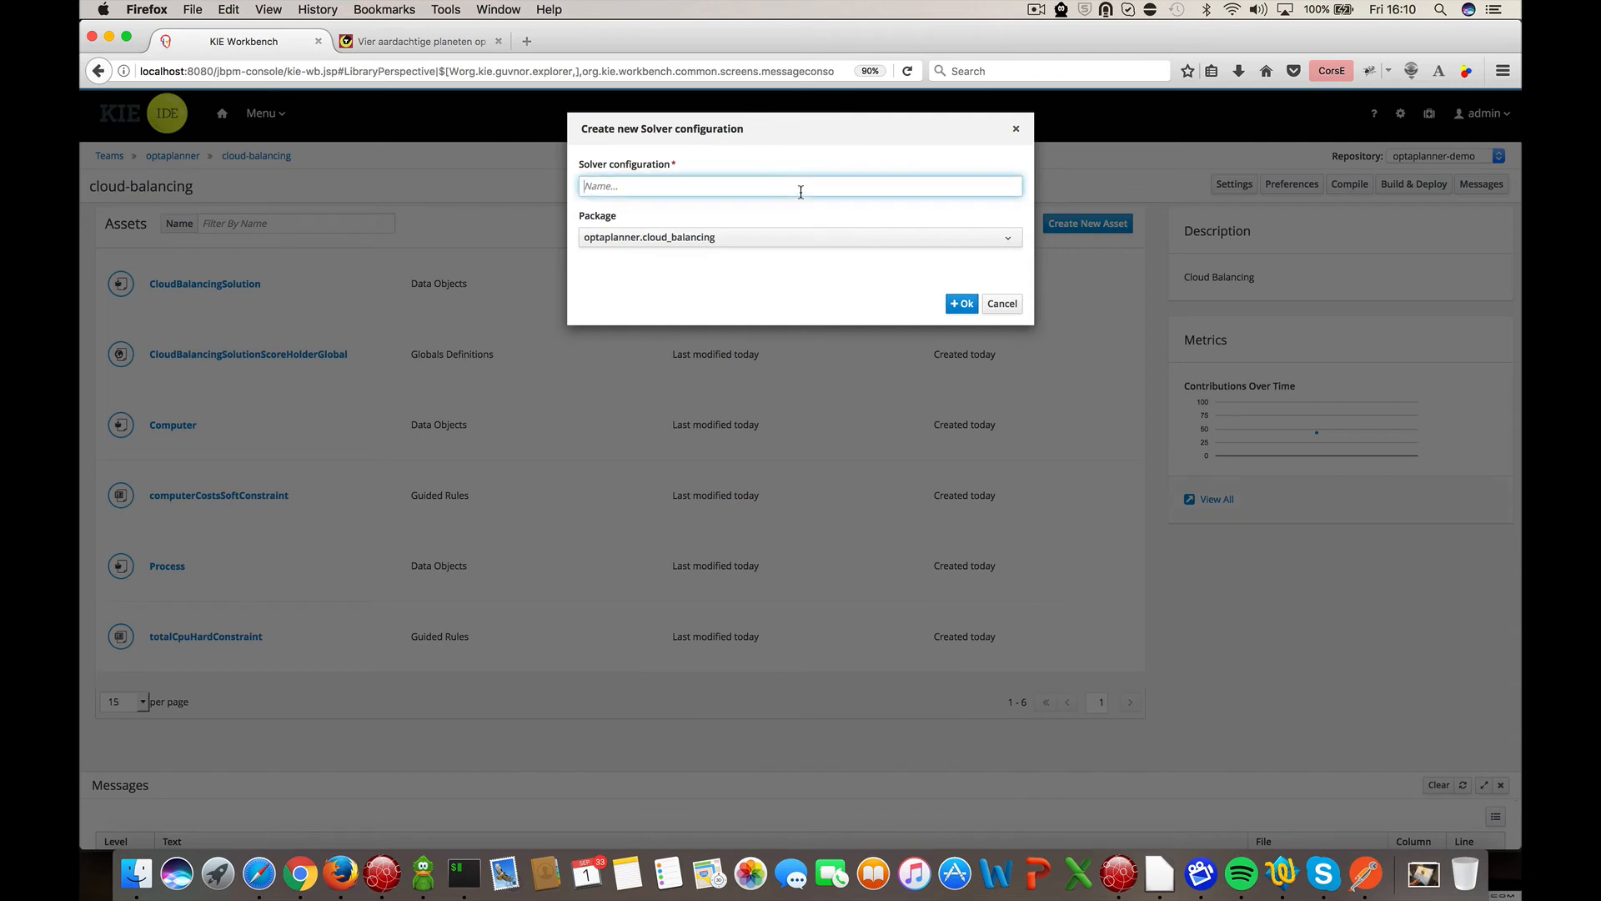
text(cloudBalancingSolverConfiguration)
click(963, 304)
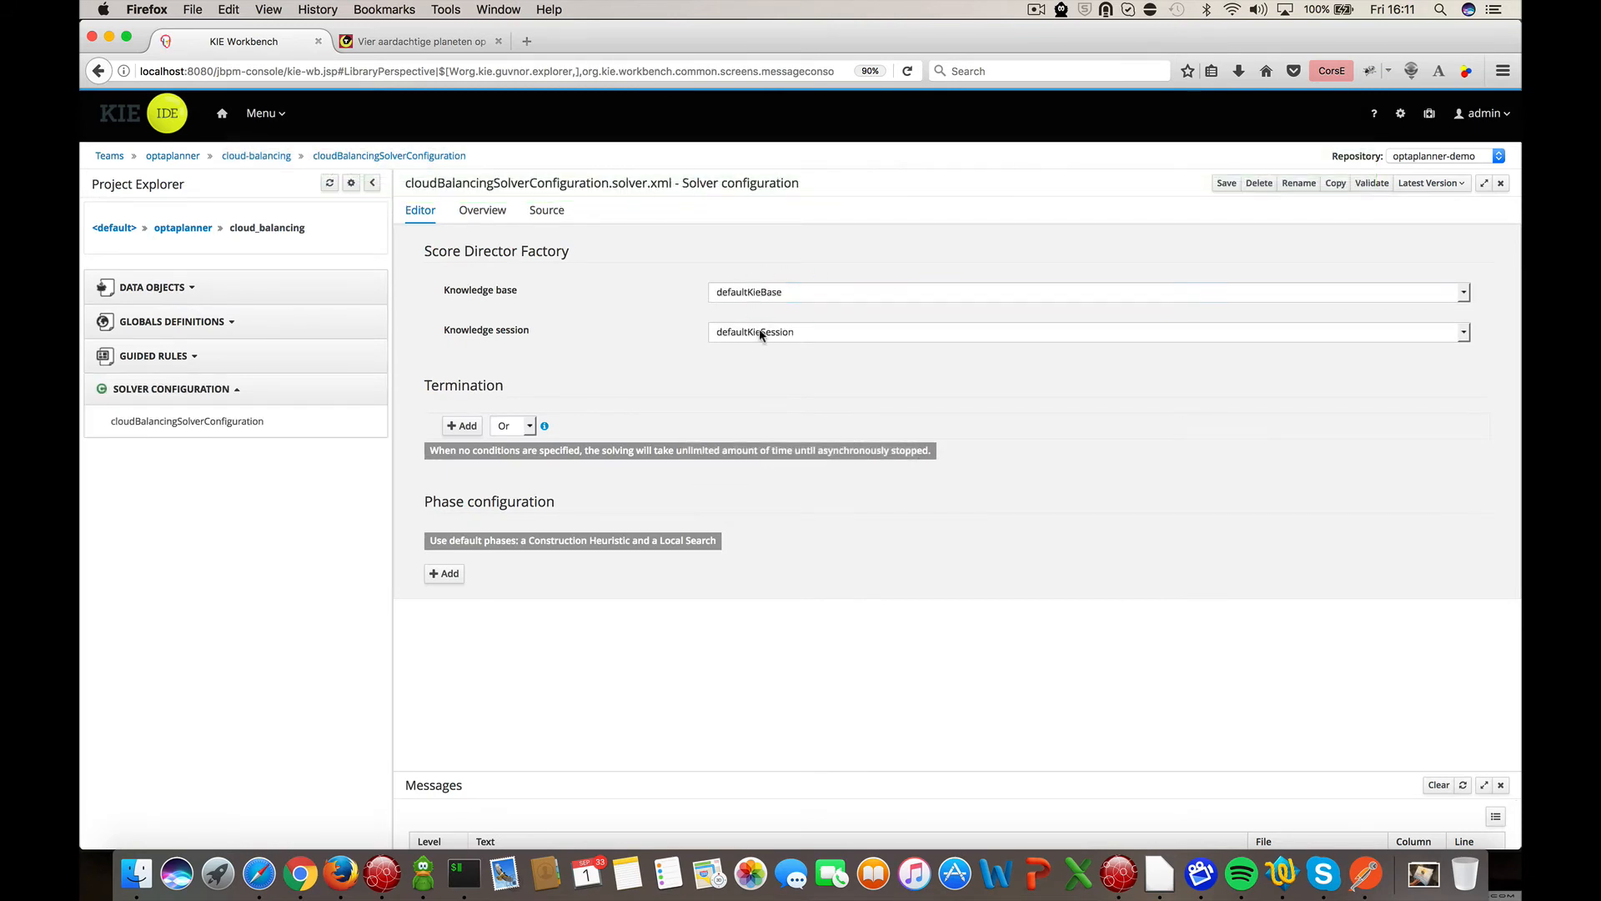
- Add a Time spent termination condition to the solver configuration and set it to 30 seconds
click(461, 426)
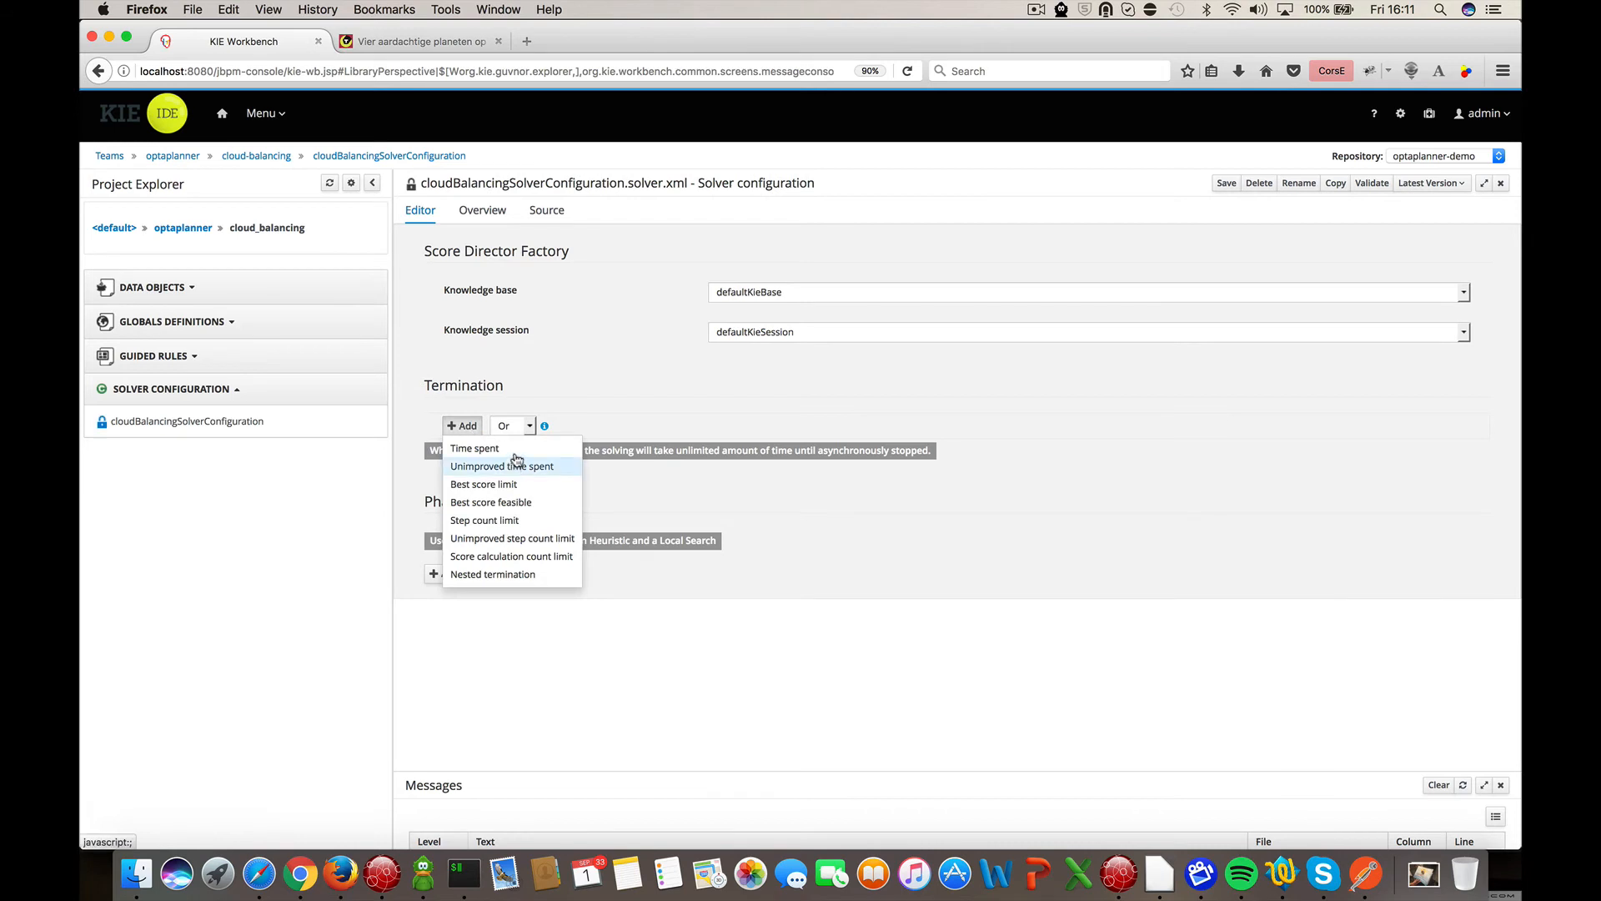
click(492, 448)
double_click(851, 454)
text(5)
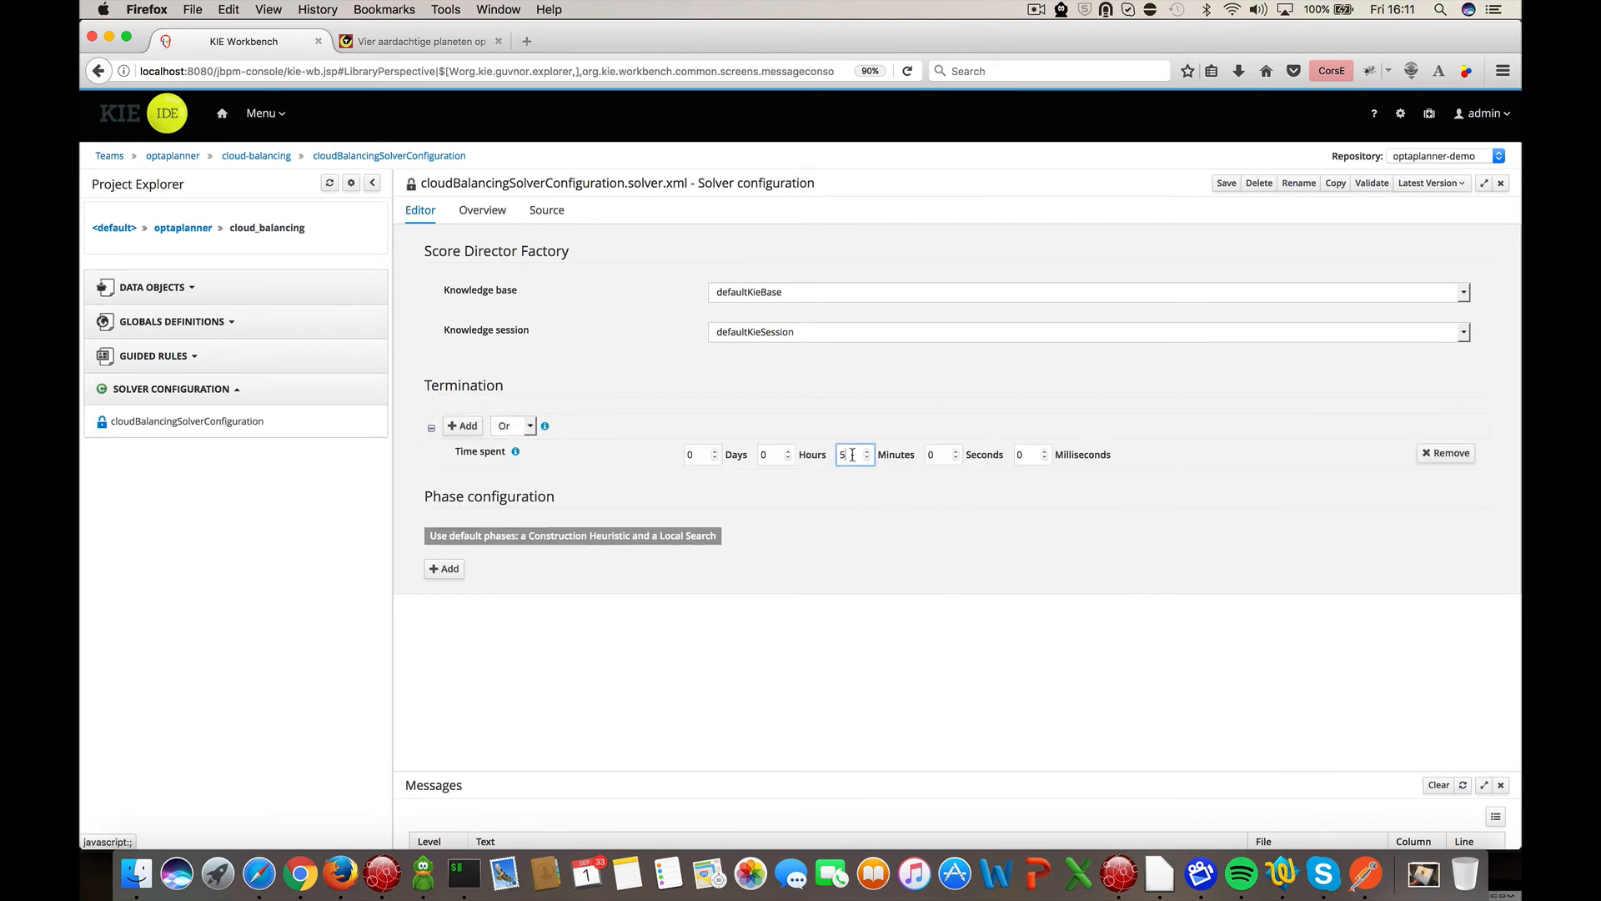
key(BackSpace)
click(946, 453)
click(1019, 484)
- Add a Construction Heuristic phase to the phase configuration with First Fit as its type
click(448, 570)
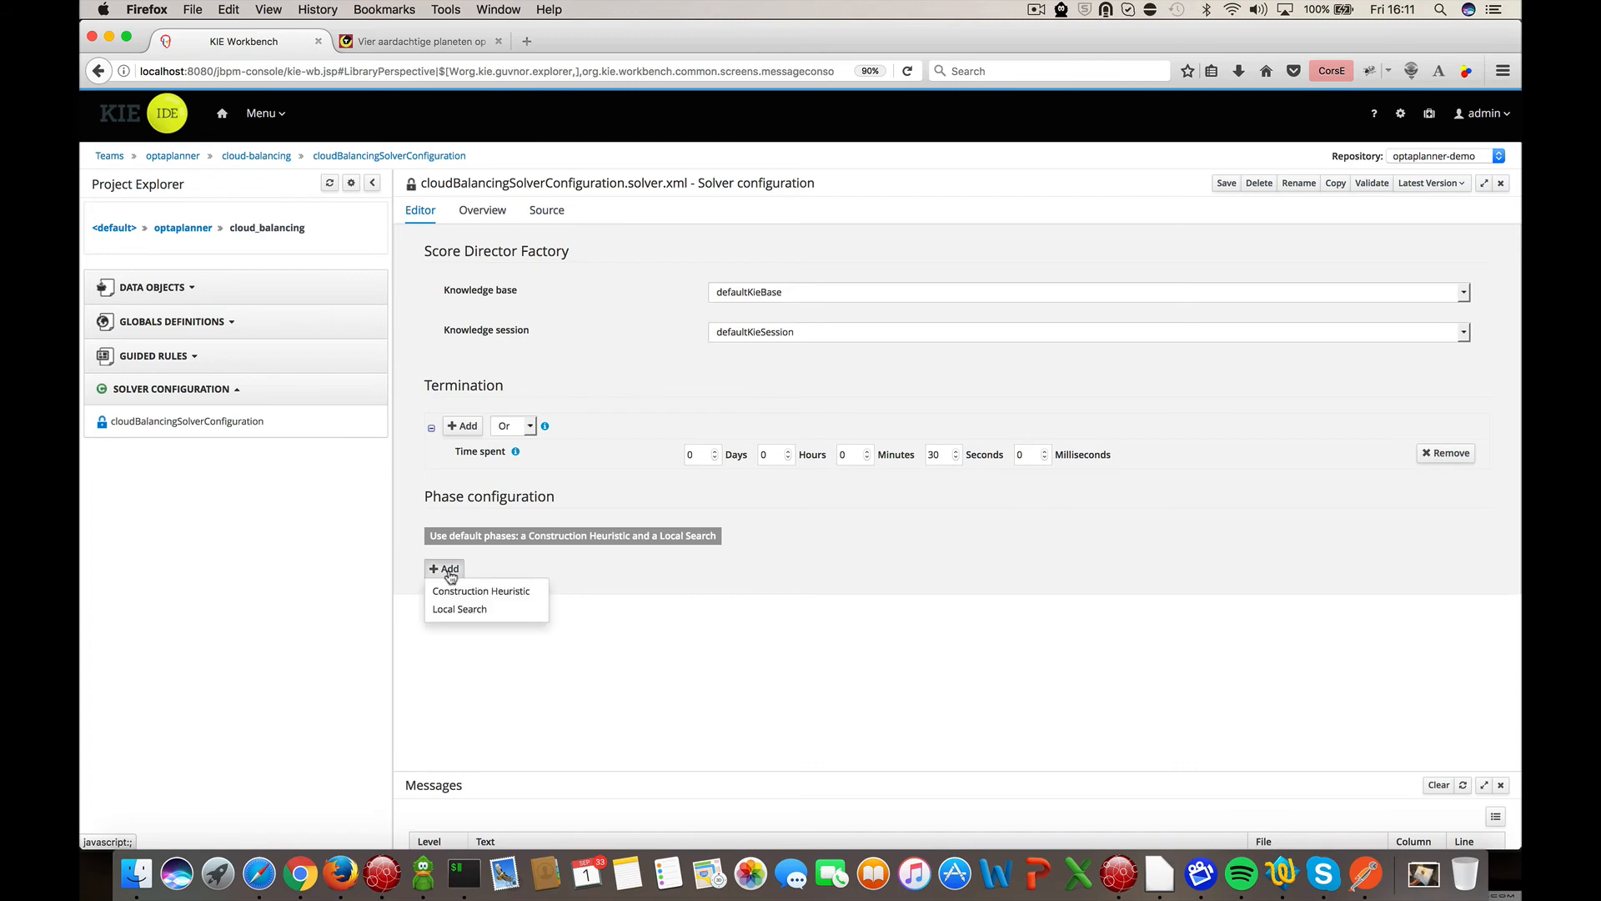
click(512, 594)
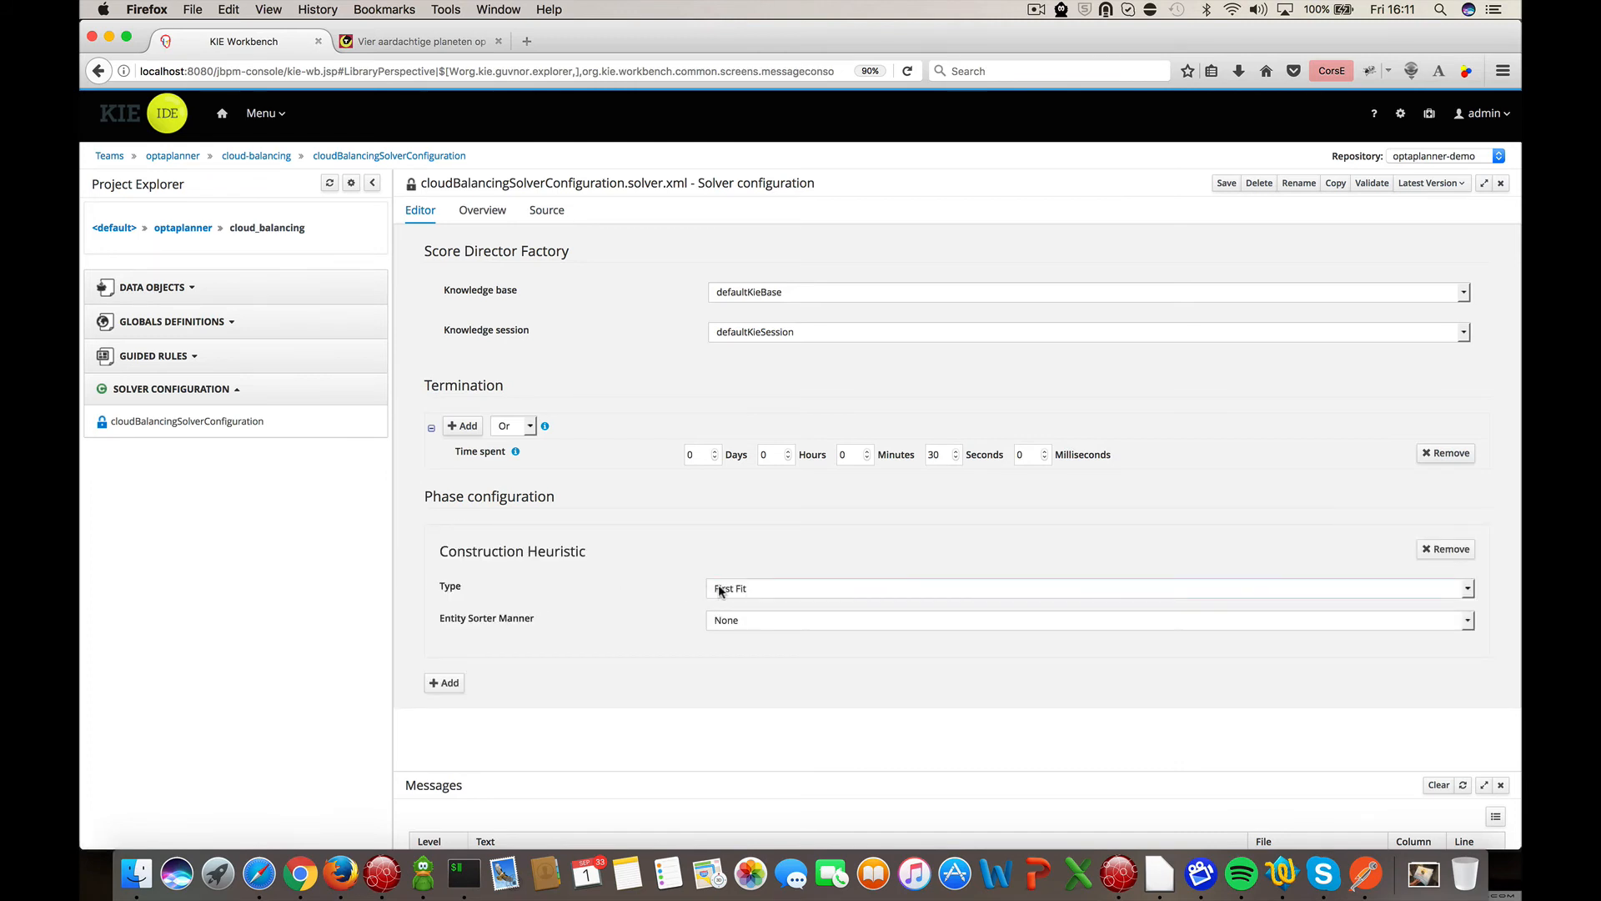
click(849, 586)
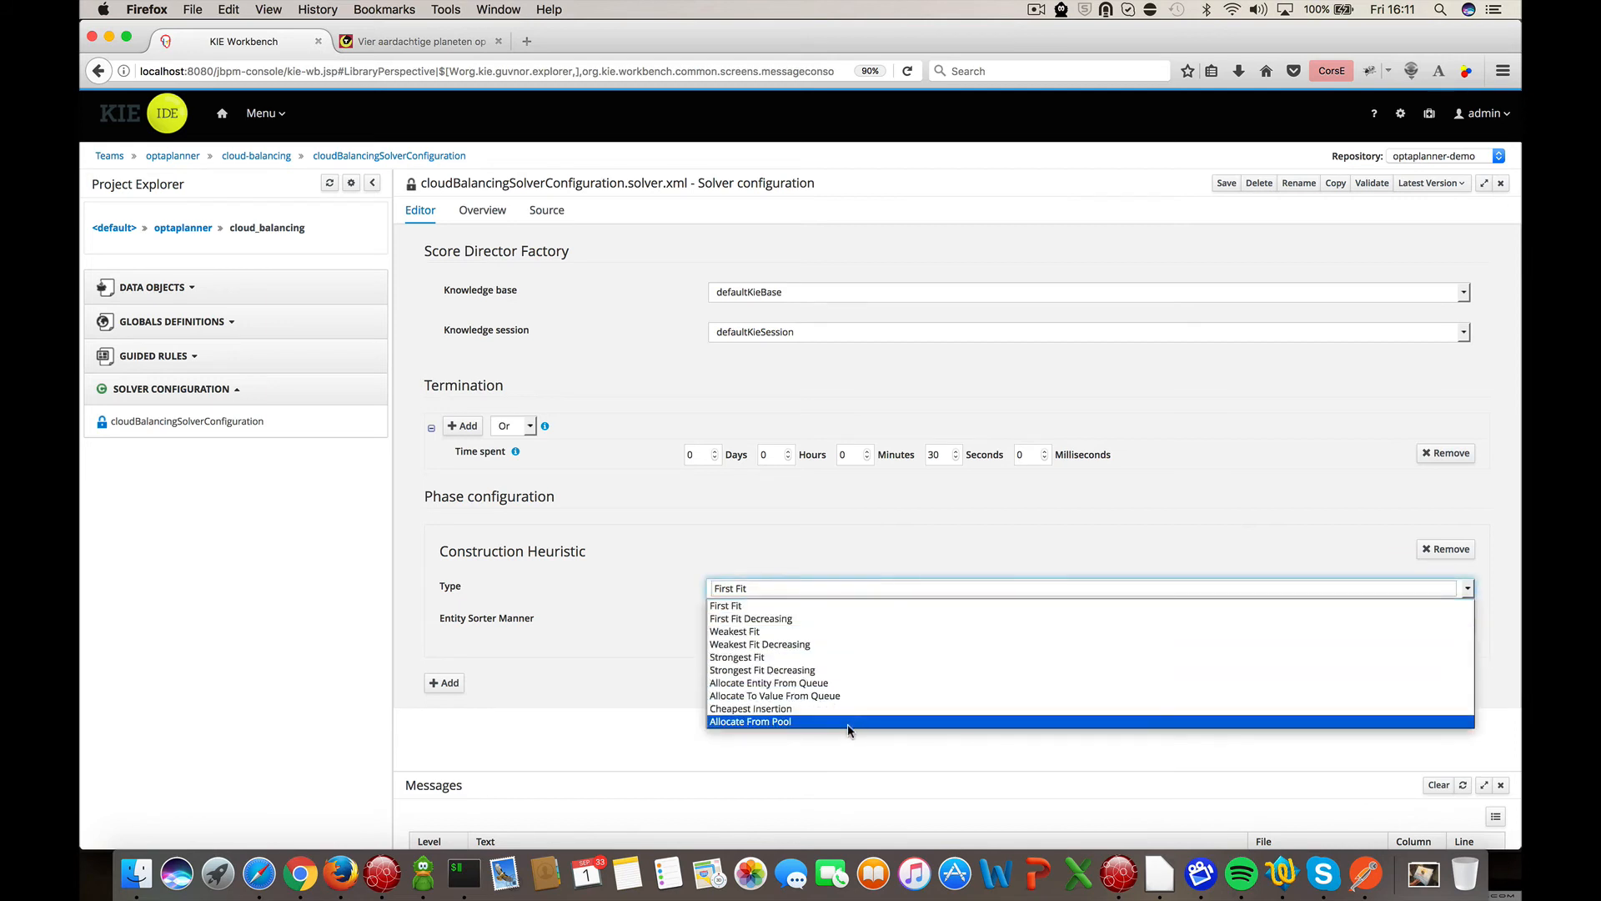
click(894, 605)
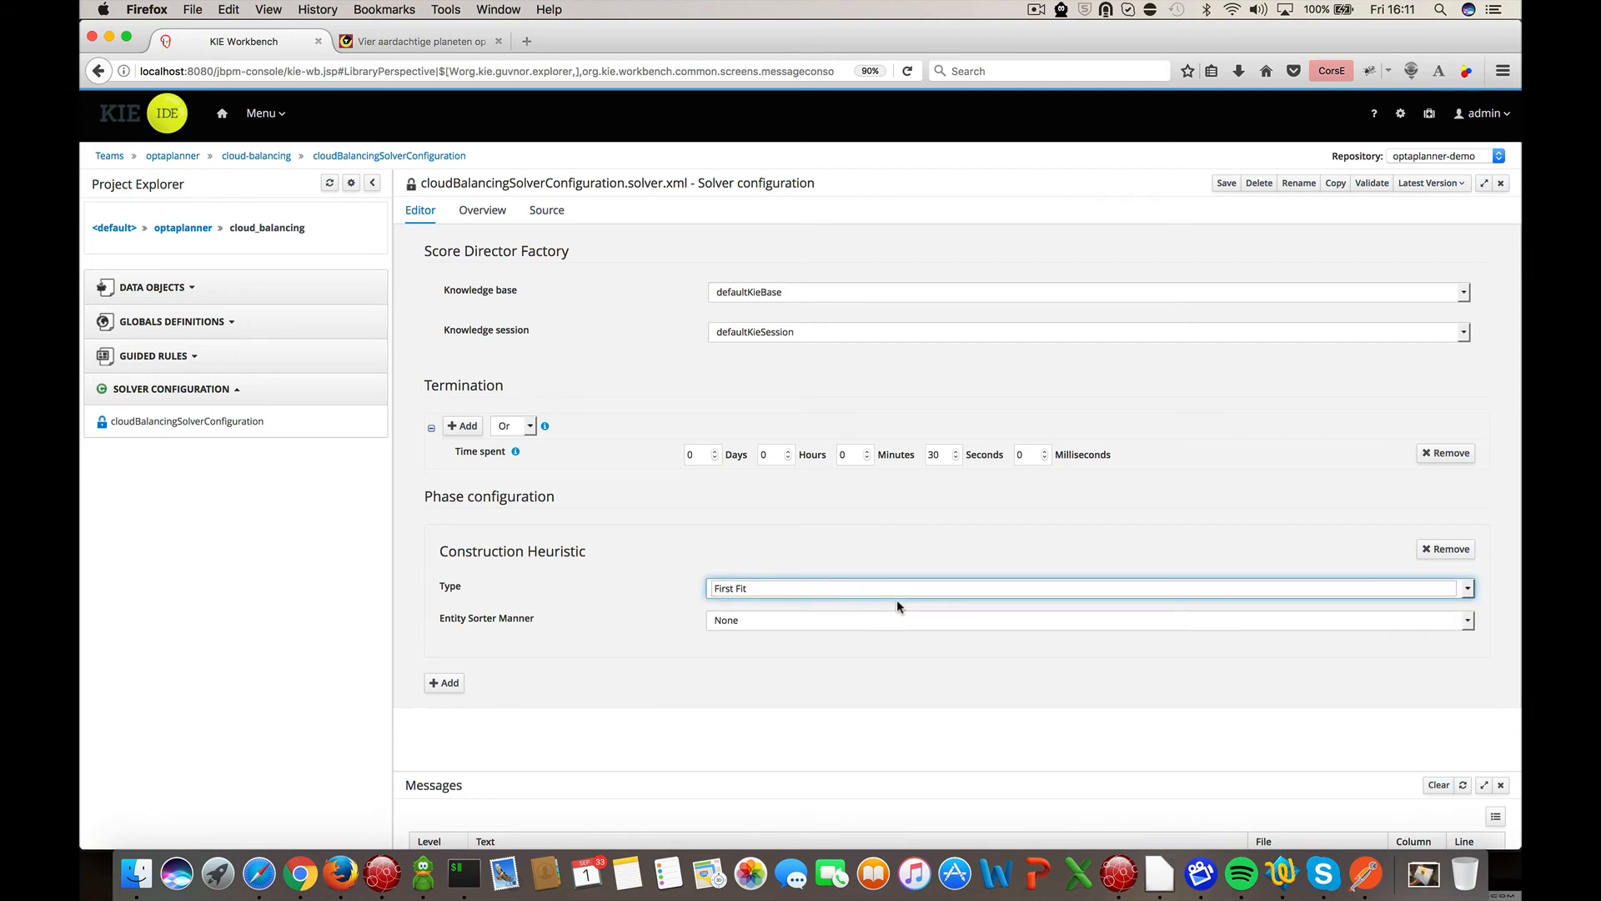
- Add a Local Search phase after the Construction Heuristic, with Late Acceptance as its type
click(450, 684)
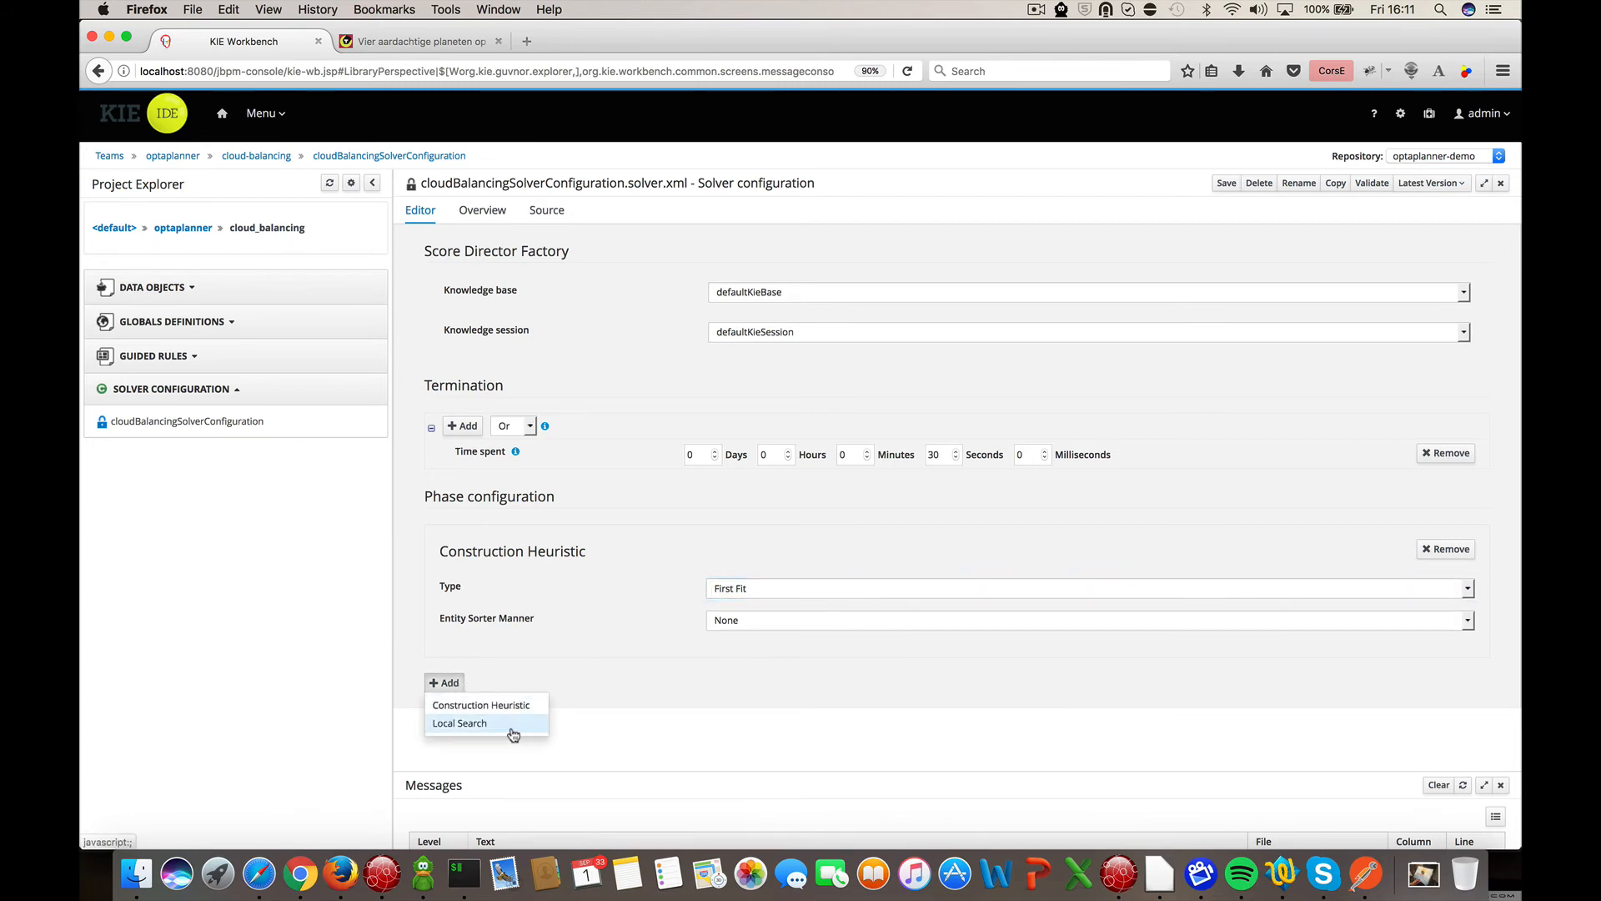
click(512, 730)
scroll(784, 647, down, 2)
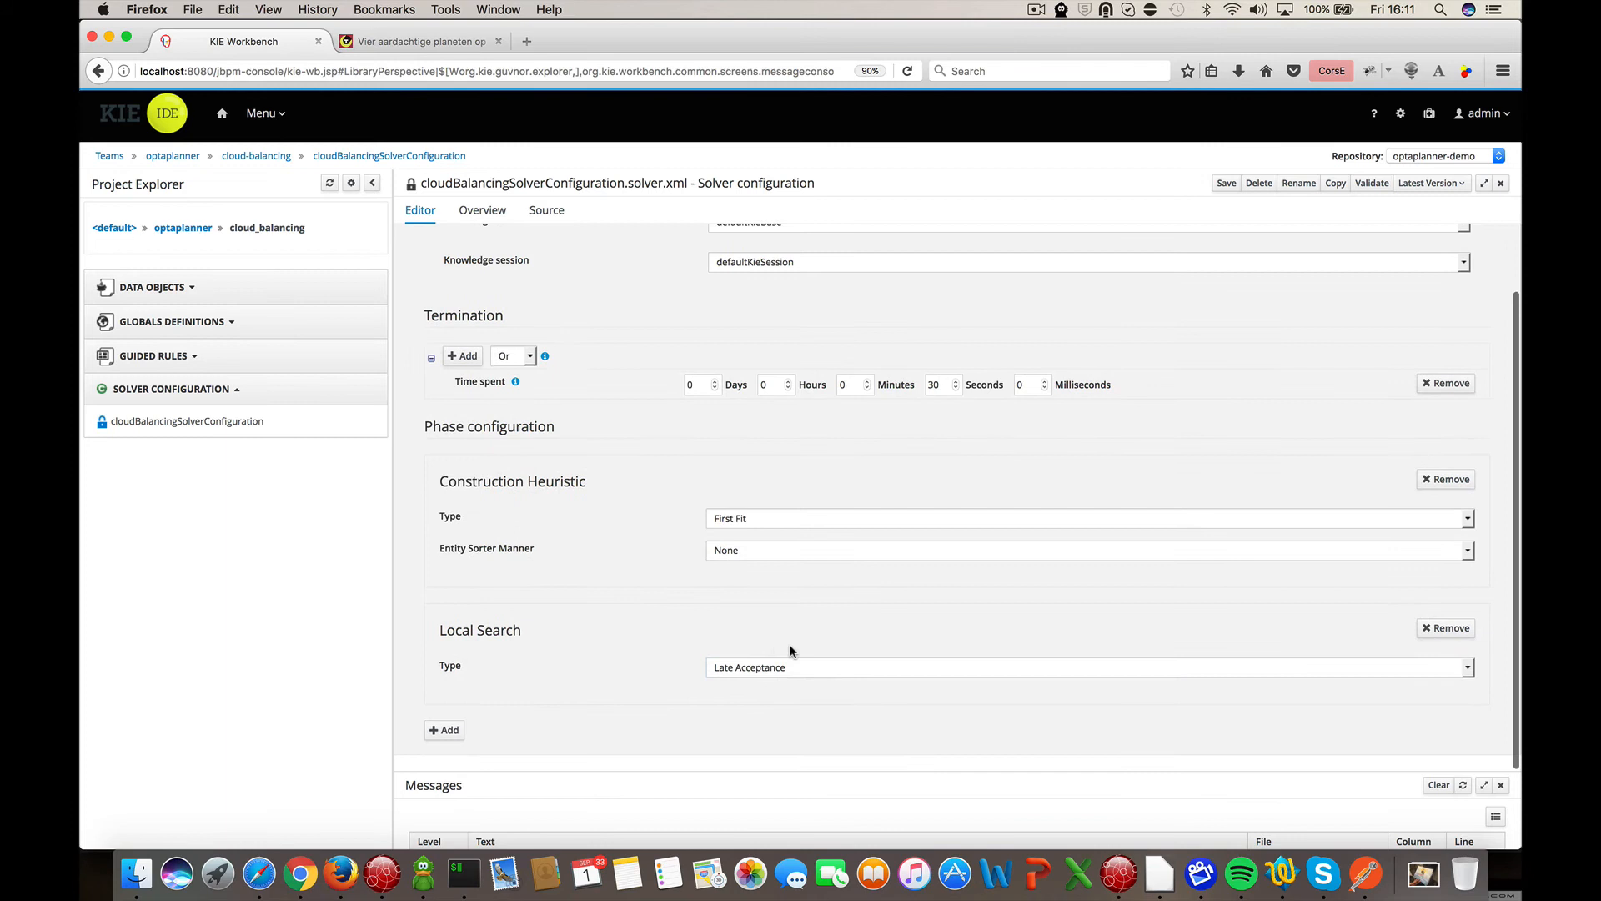
click(880, 669)
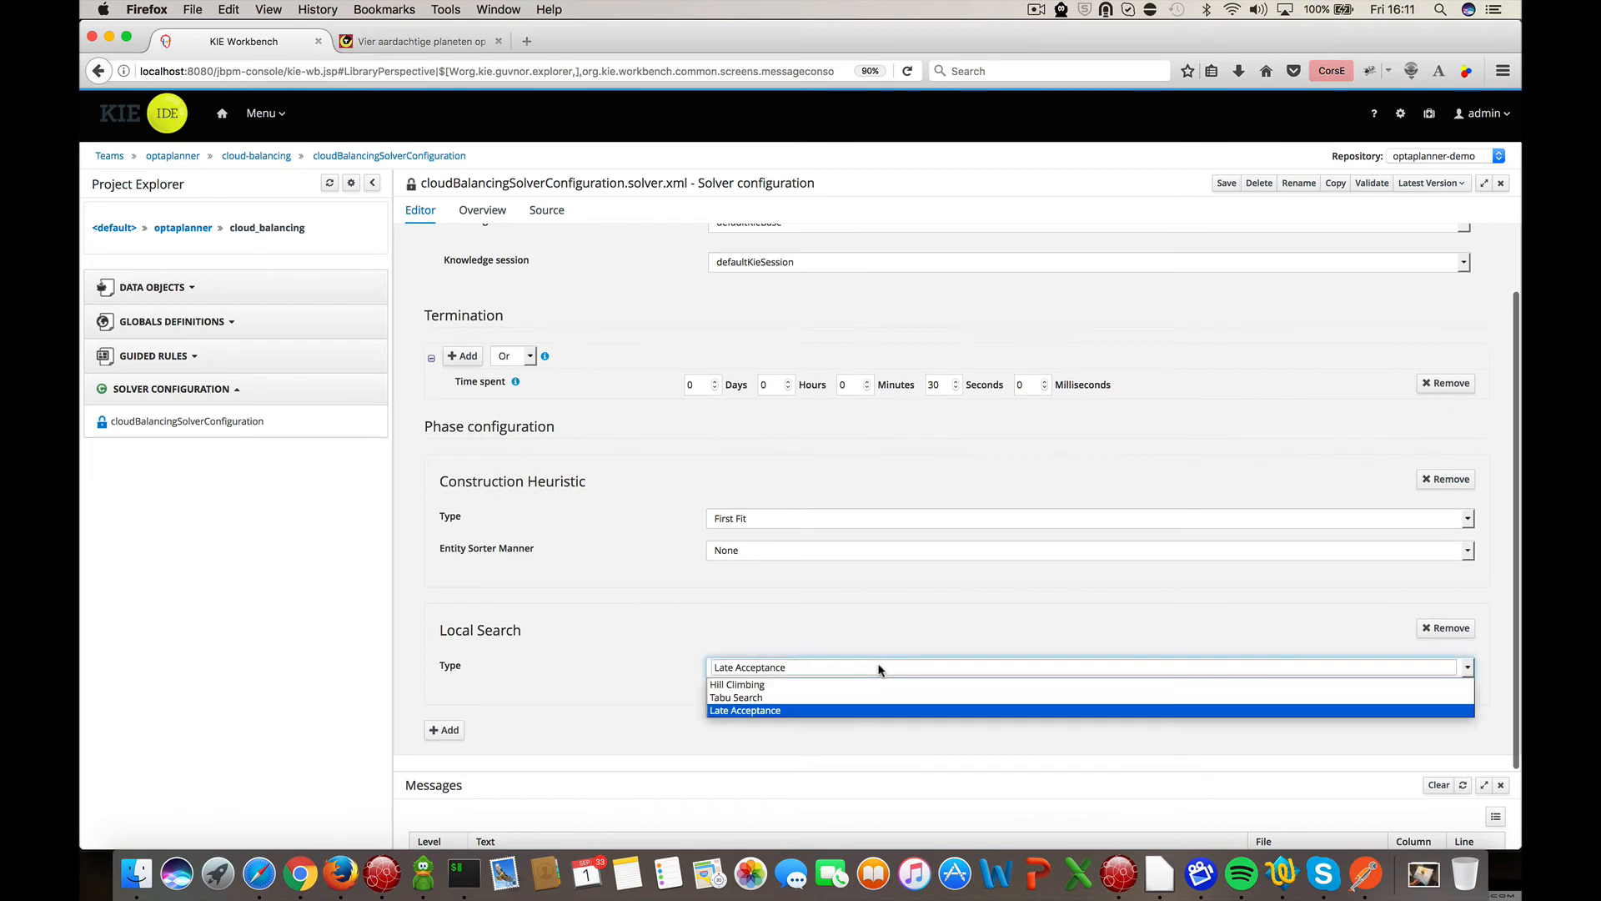
click(889, 711)
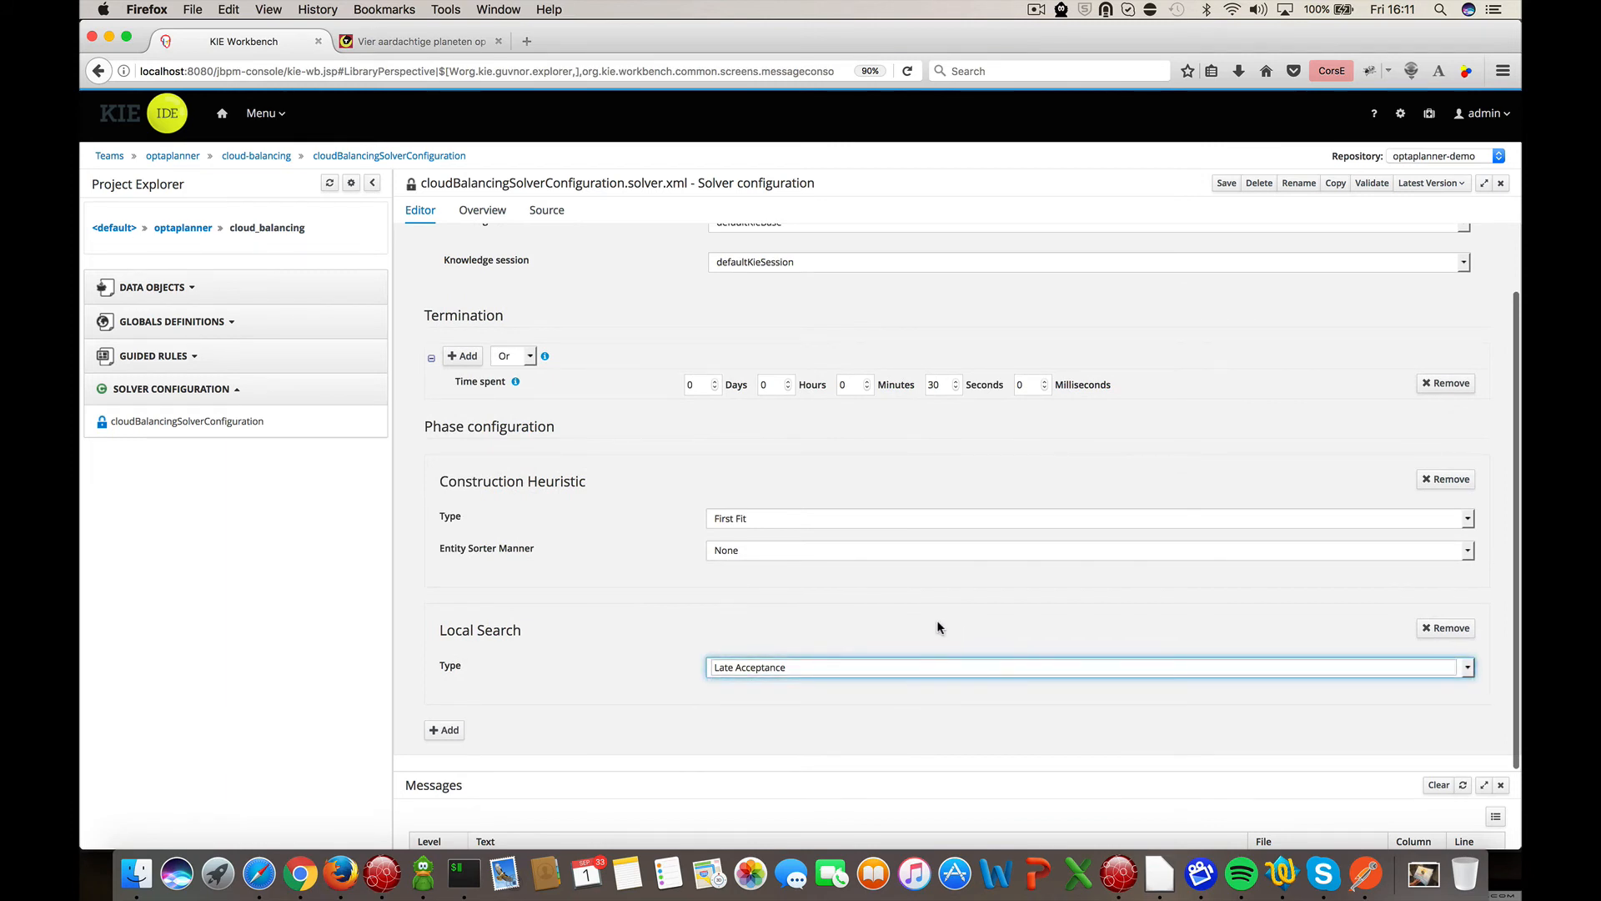
- Save cloudBalancingSolverConfiguration and return to the cloud-balancing project's asset list
scroll(937, 624, up, 2)
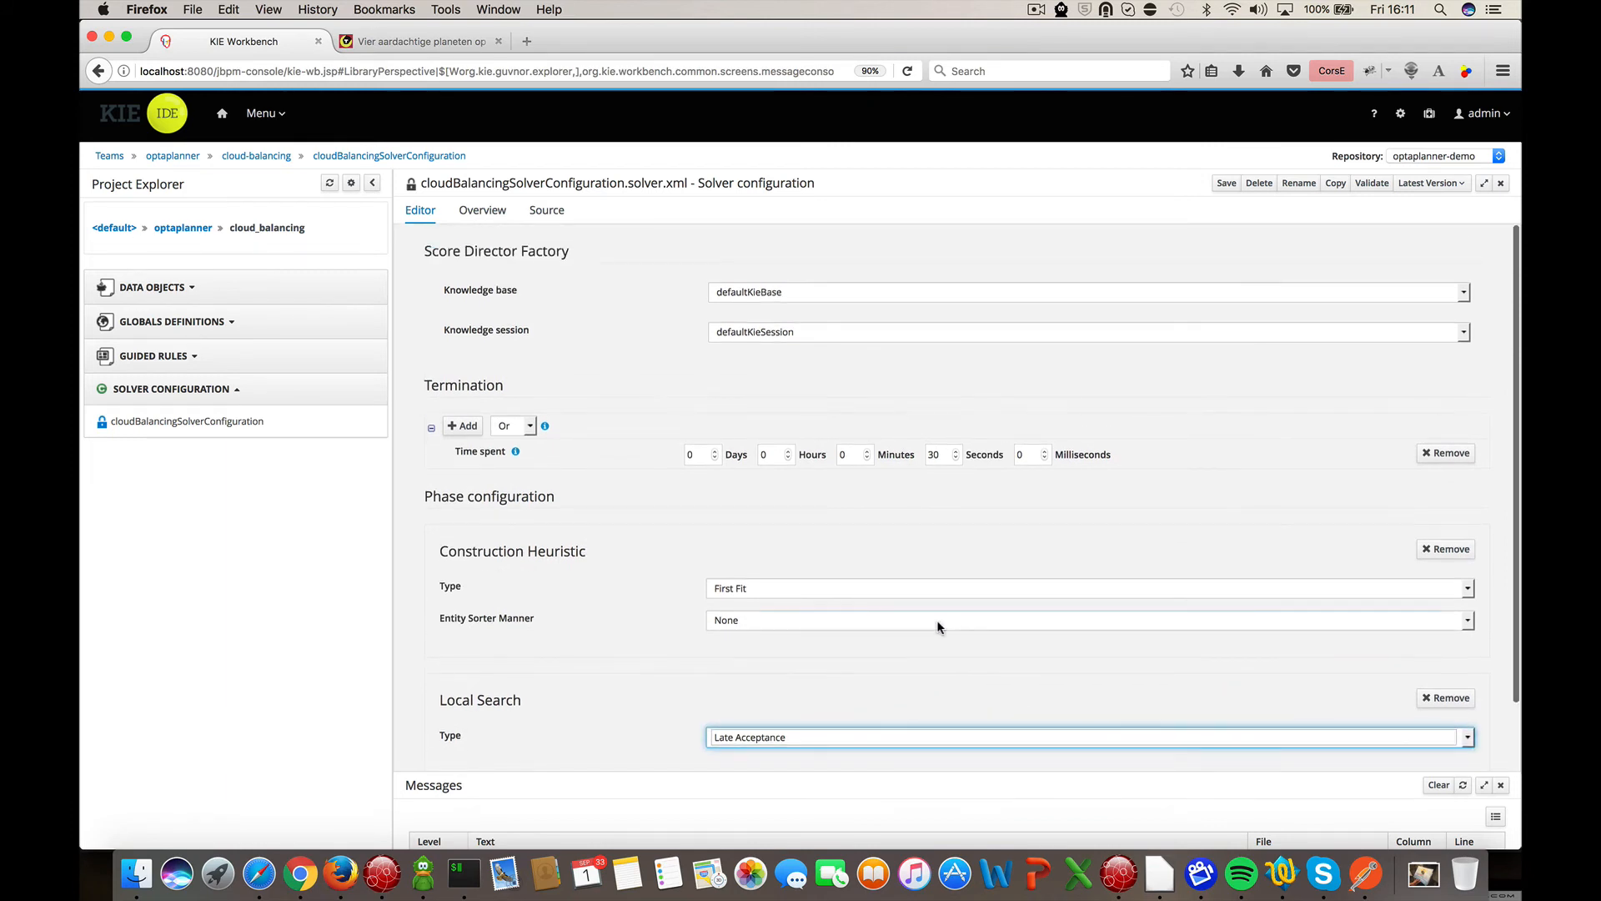
click(1234, 184)
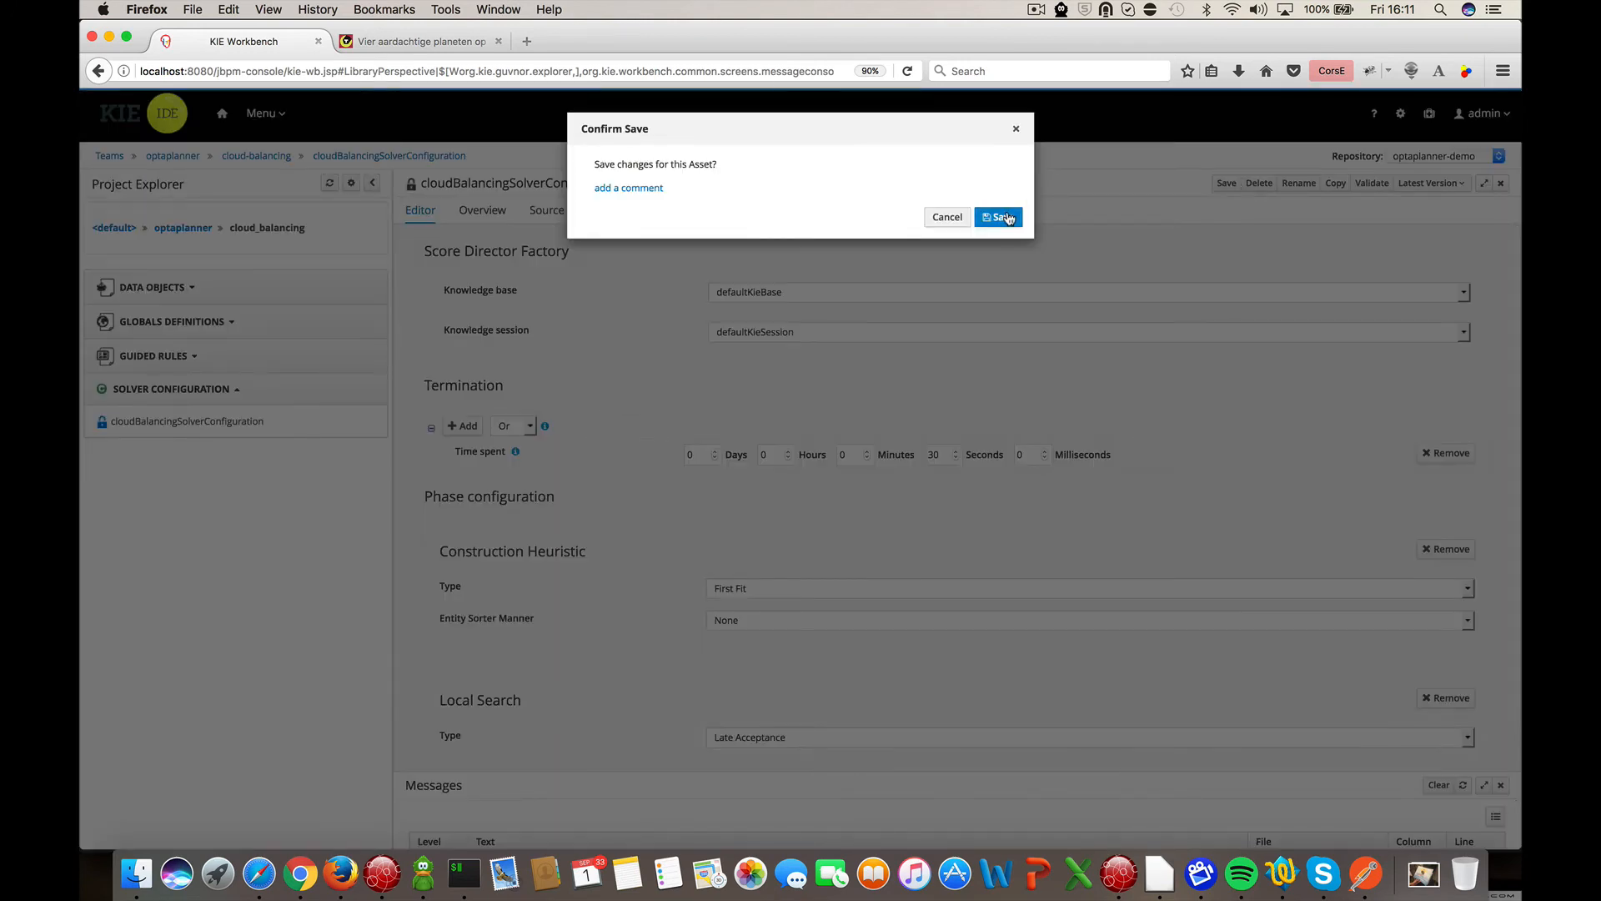
click(1000, 218)
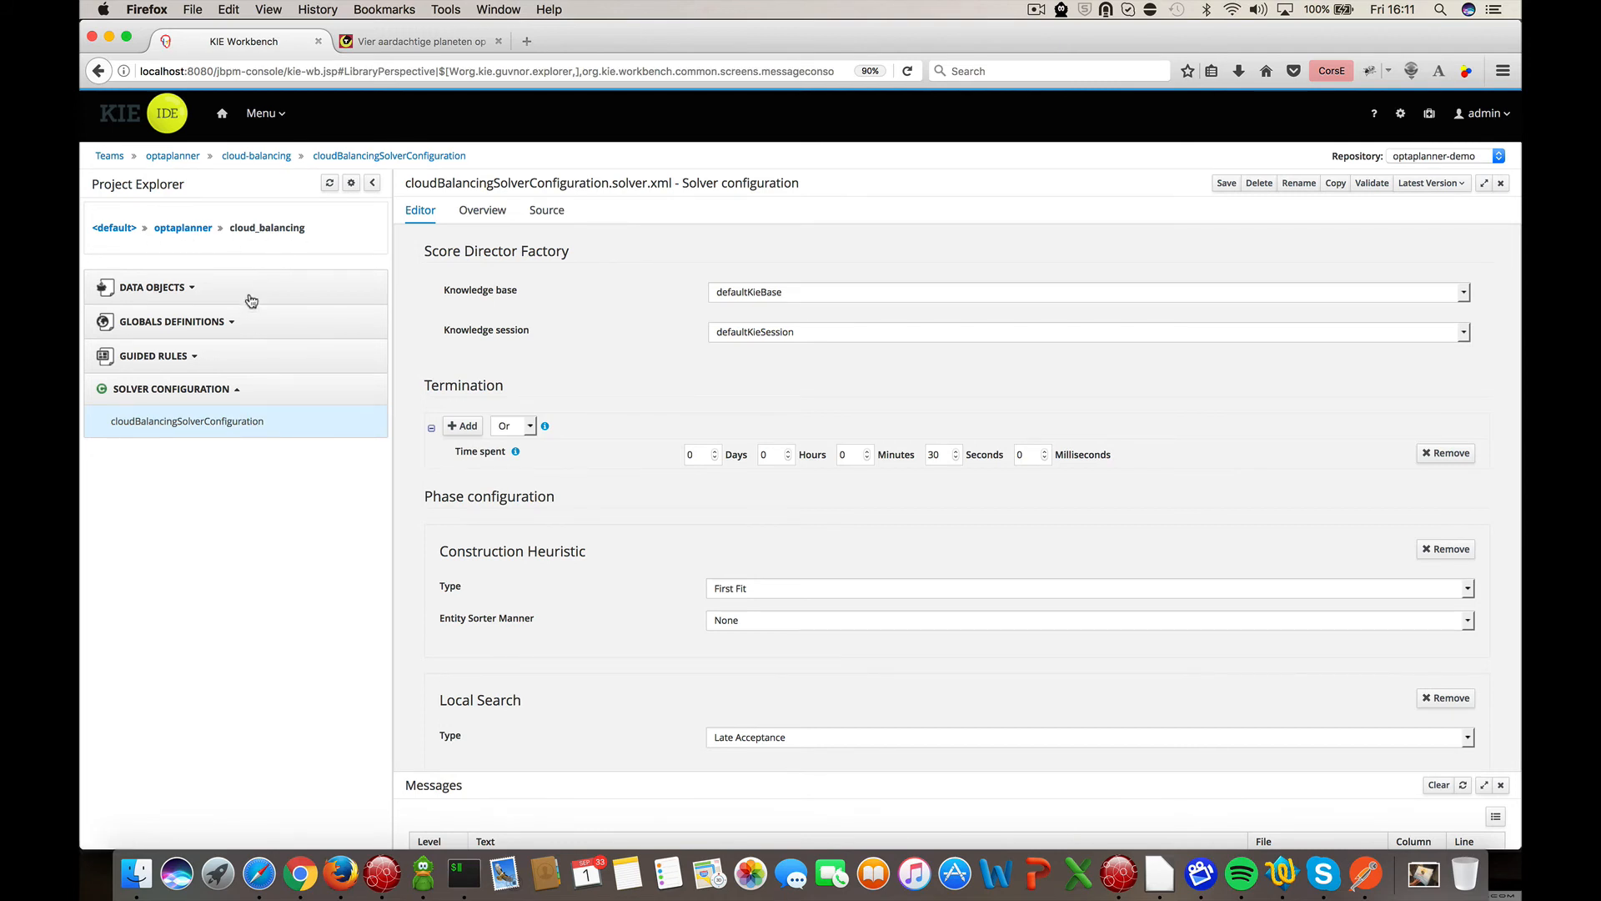
click(260, 158)
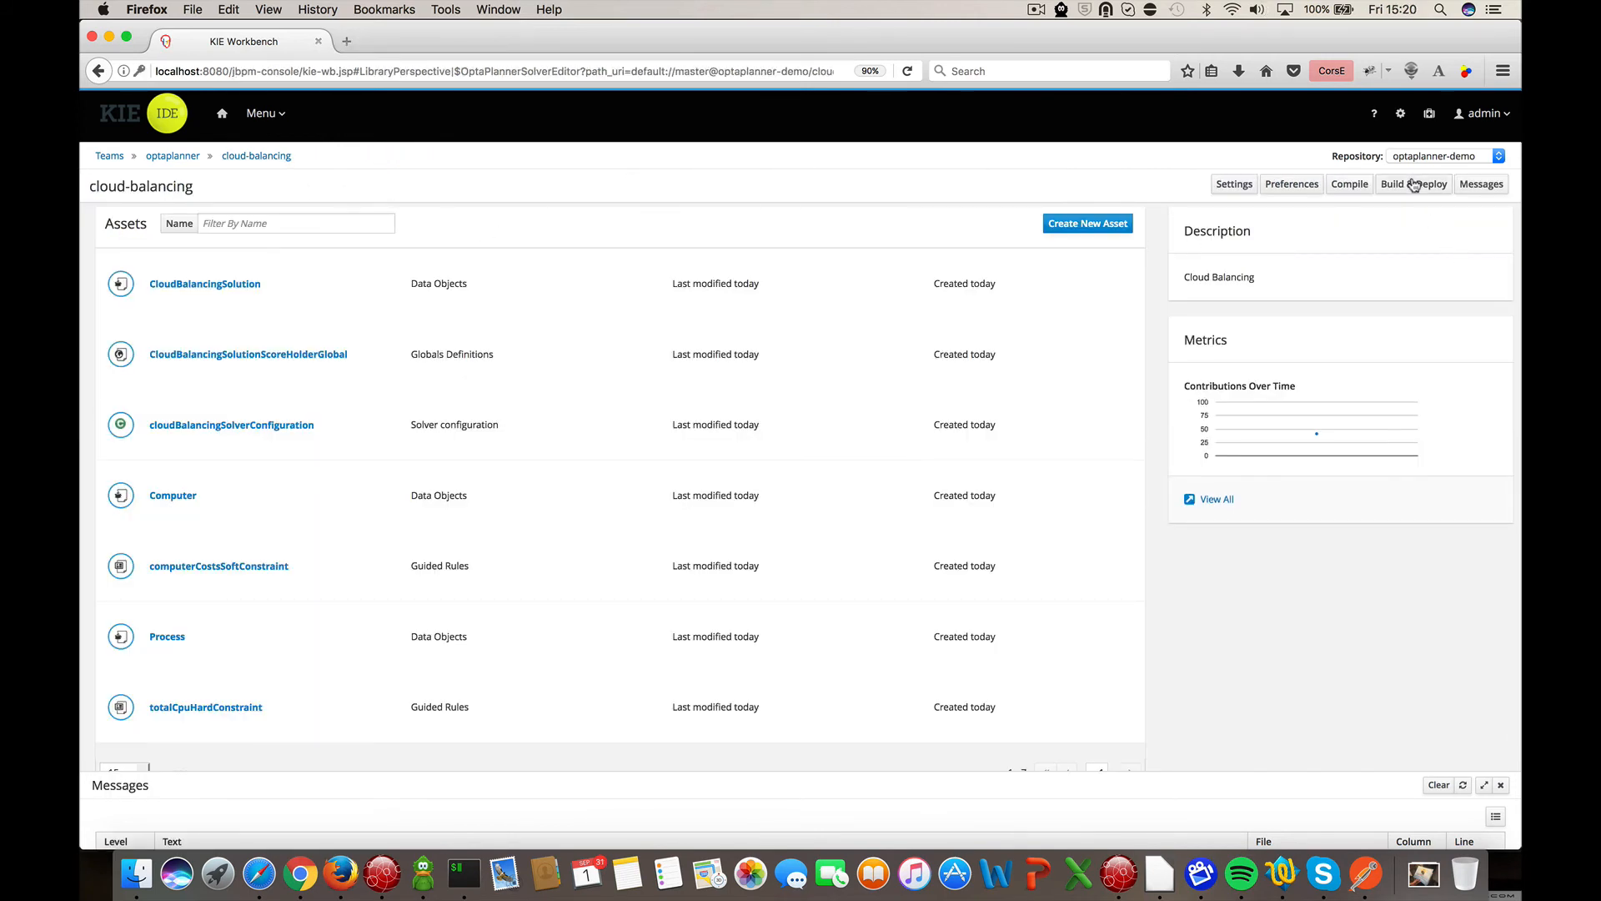
- Build and deploy the cloud-balancing project, overriding the existing artifact, and open the Execution Servers page
click(1415, 185)
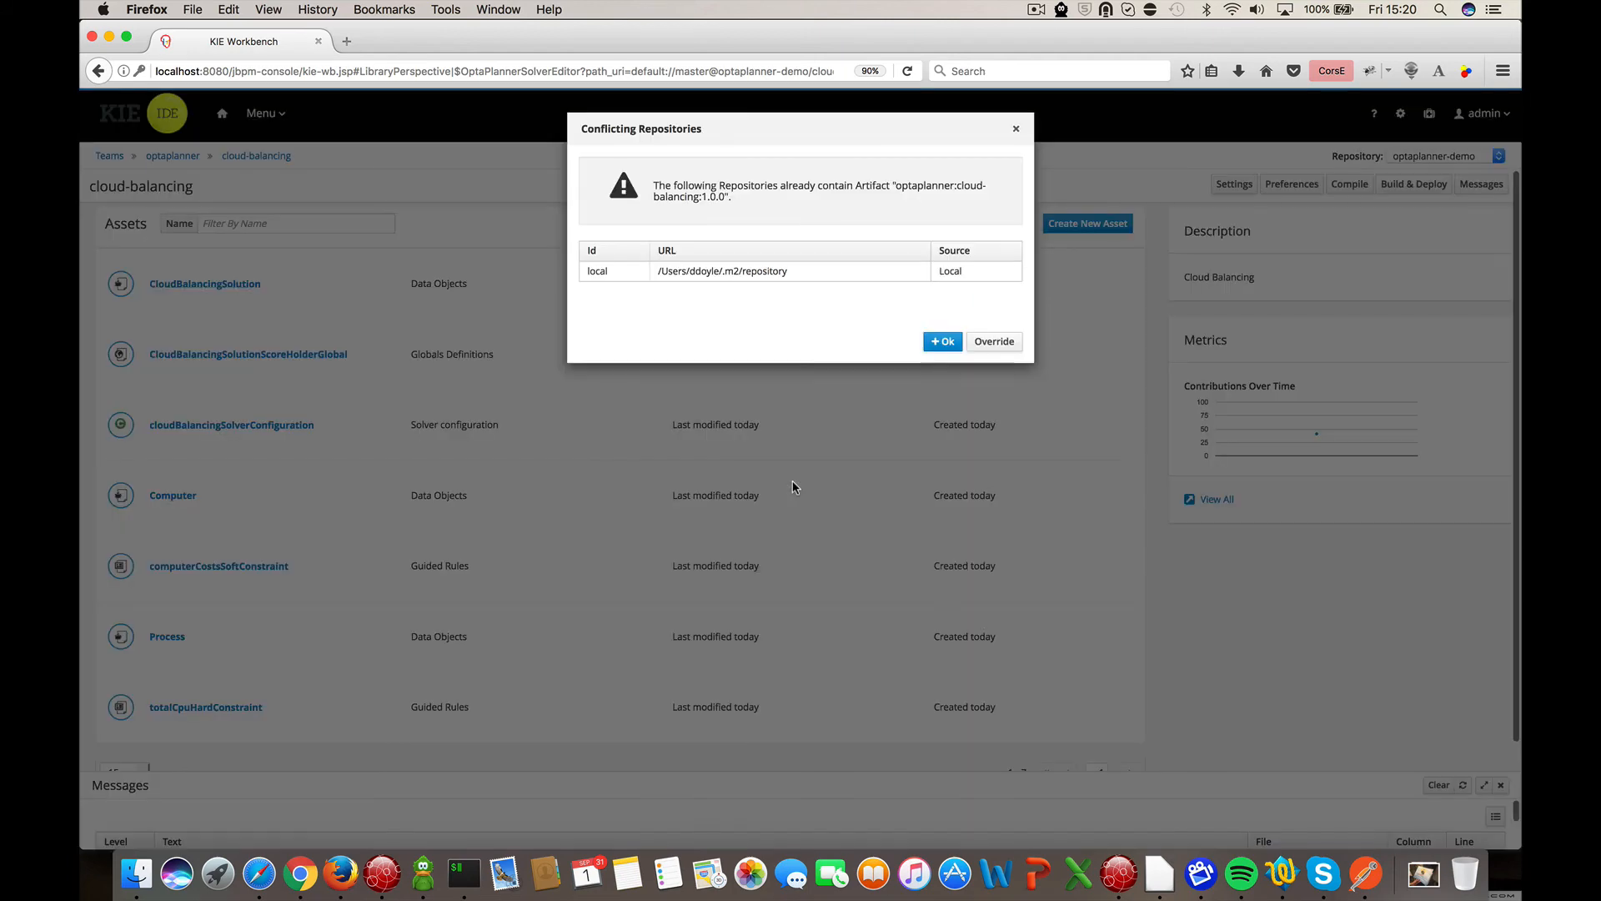
click(991, 342)
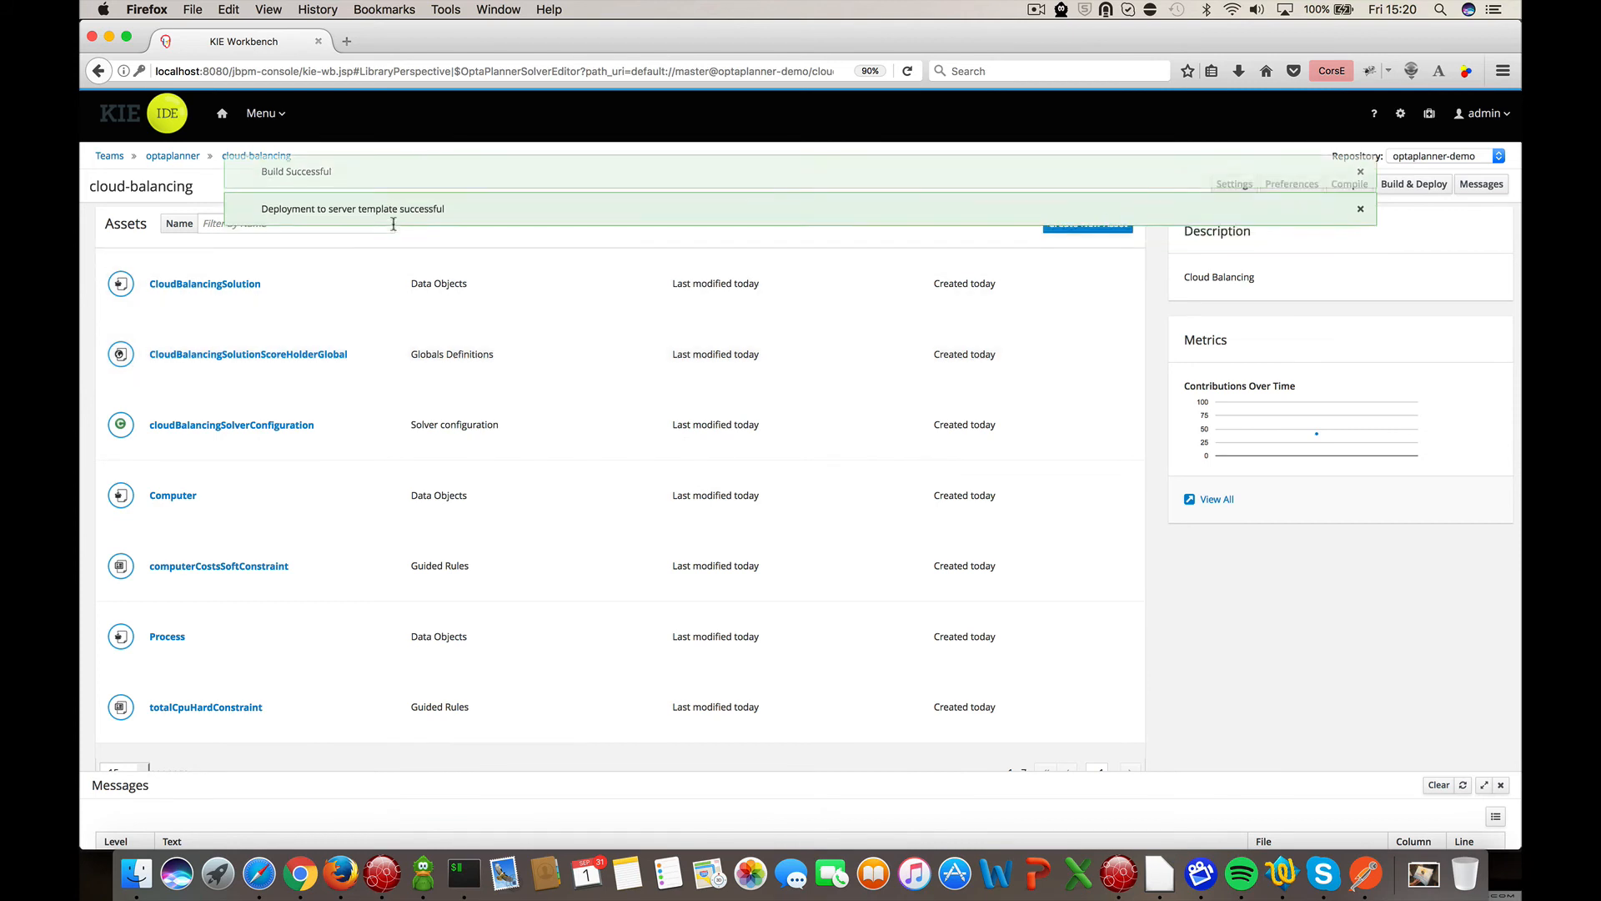
click(265, 113)
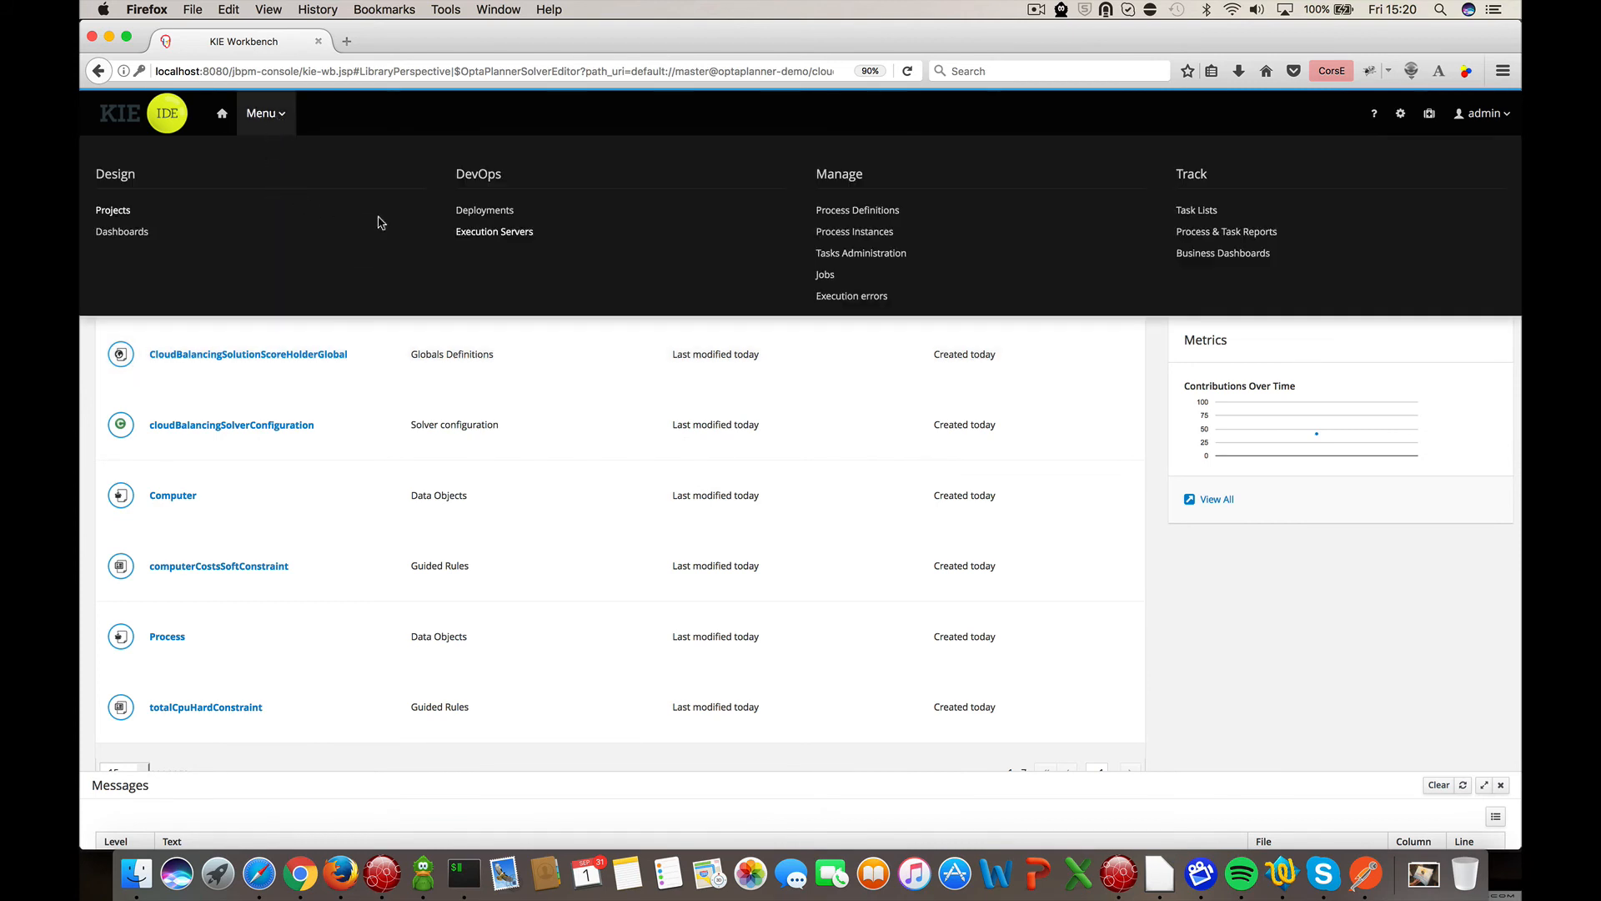
click(485, 233)
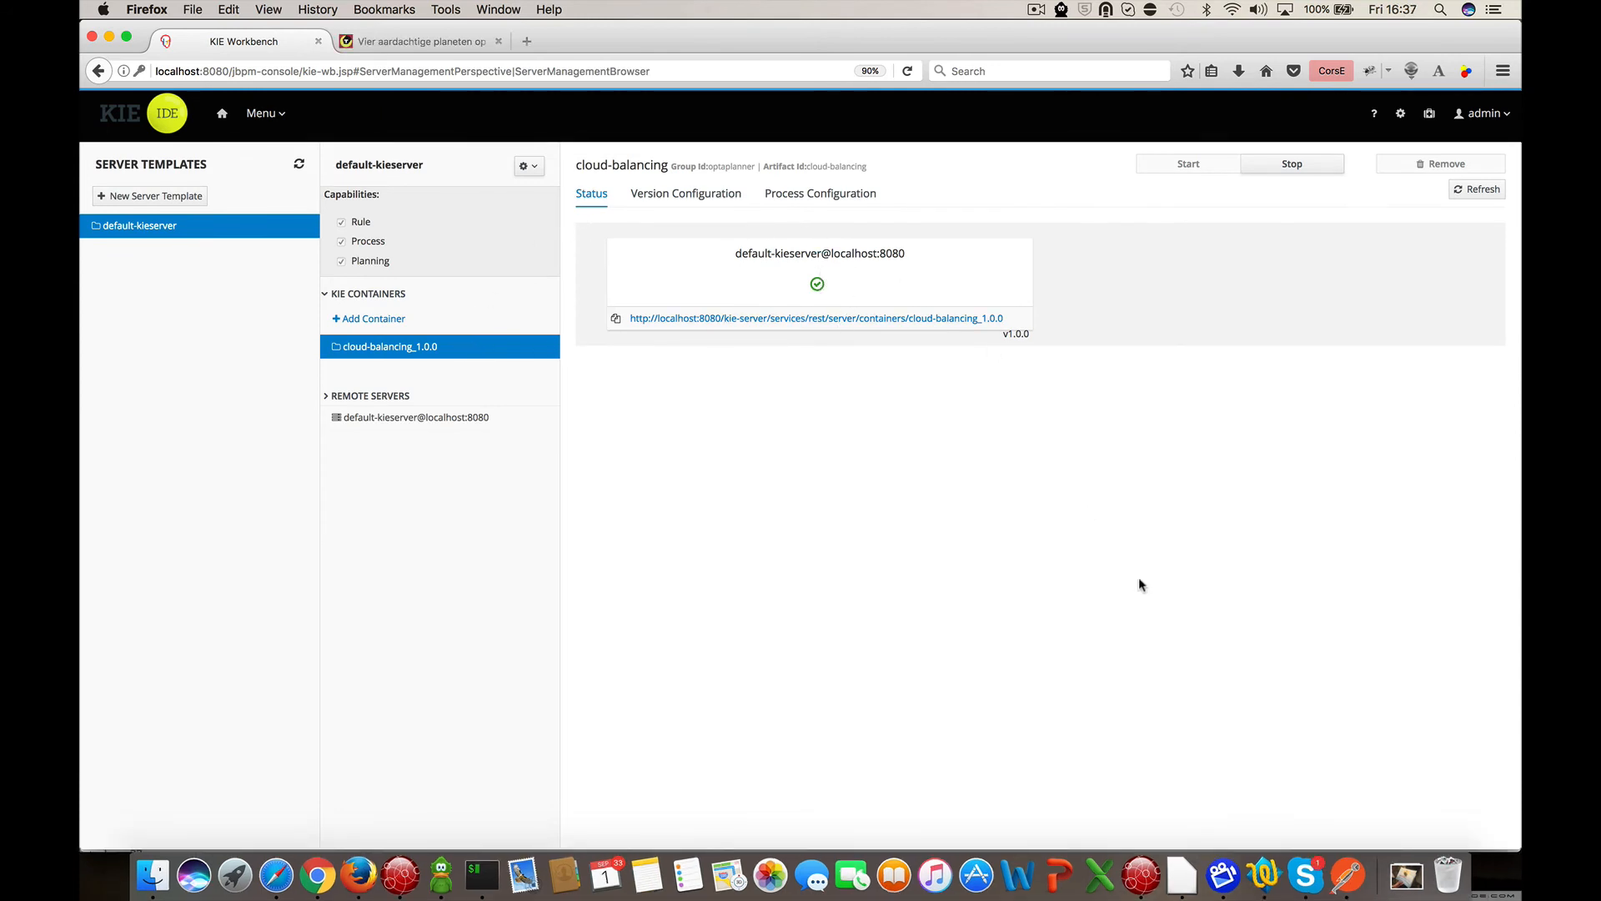
- Switch to Postman and send the earlier PUT request for cloudBalanceSolver in container cloud-balancing_1.0.0, after checking its headers and XML body
click(1349, 859)
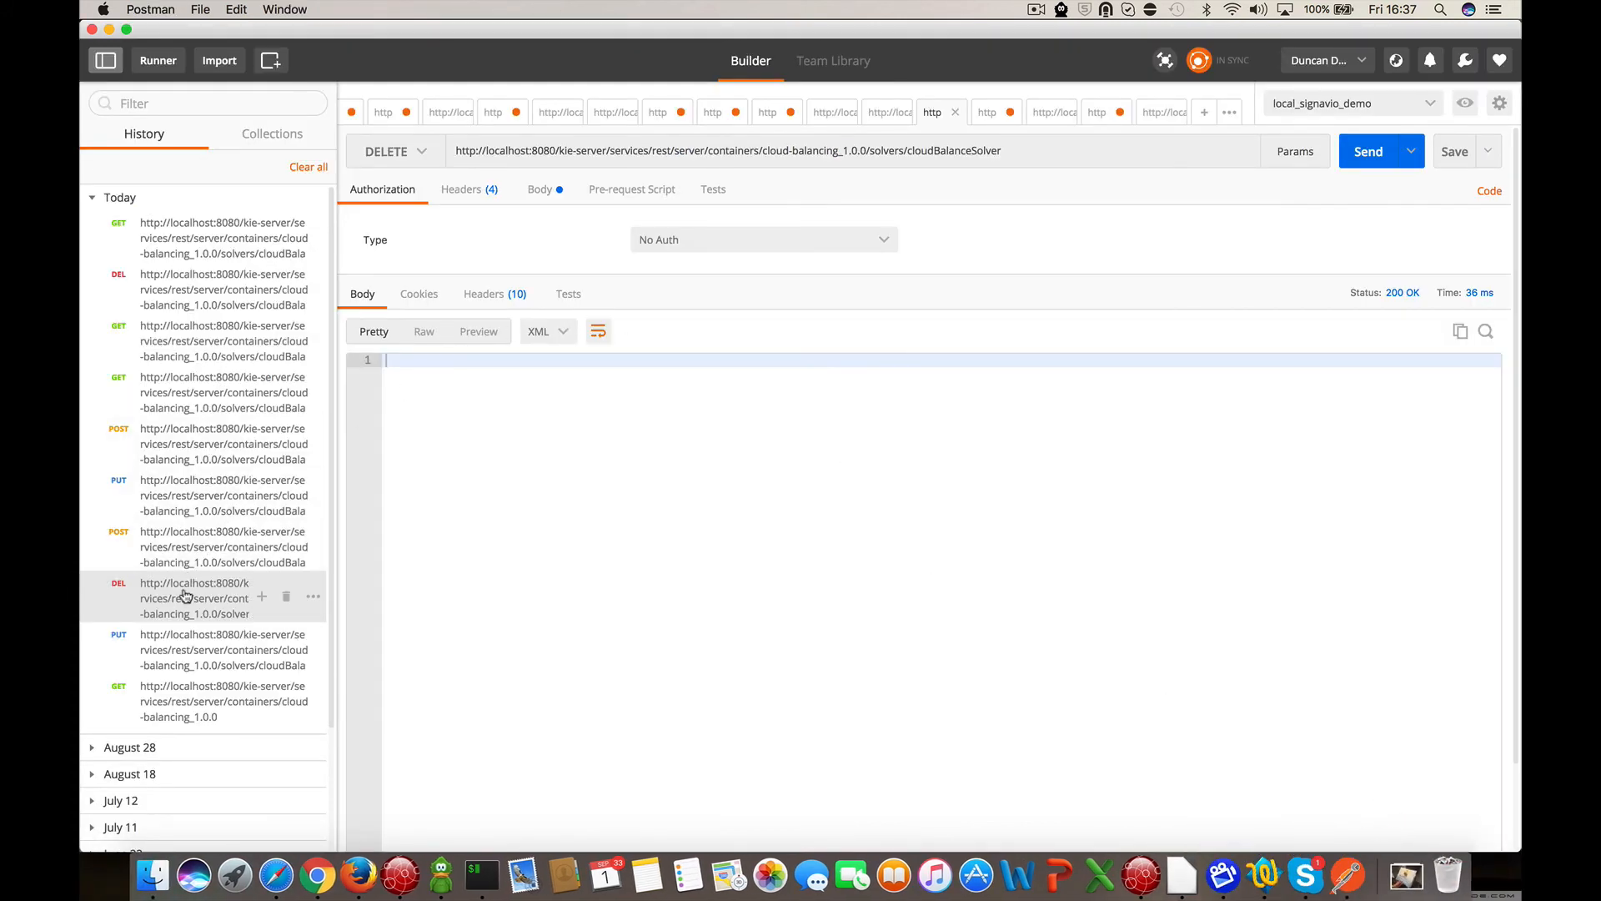
click(172, 652)
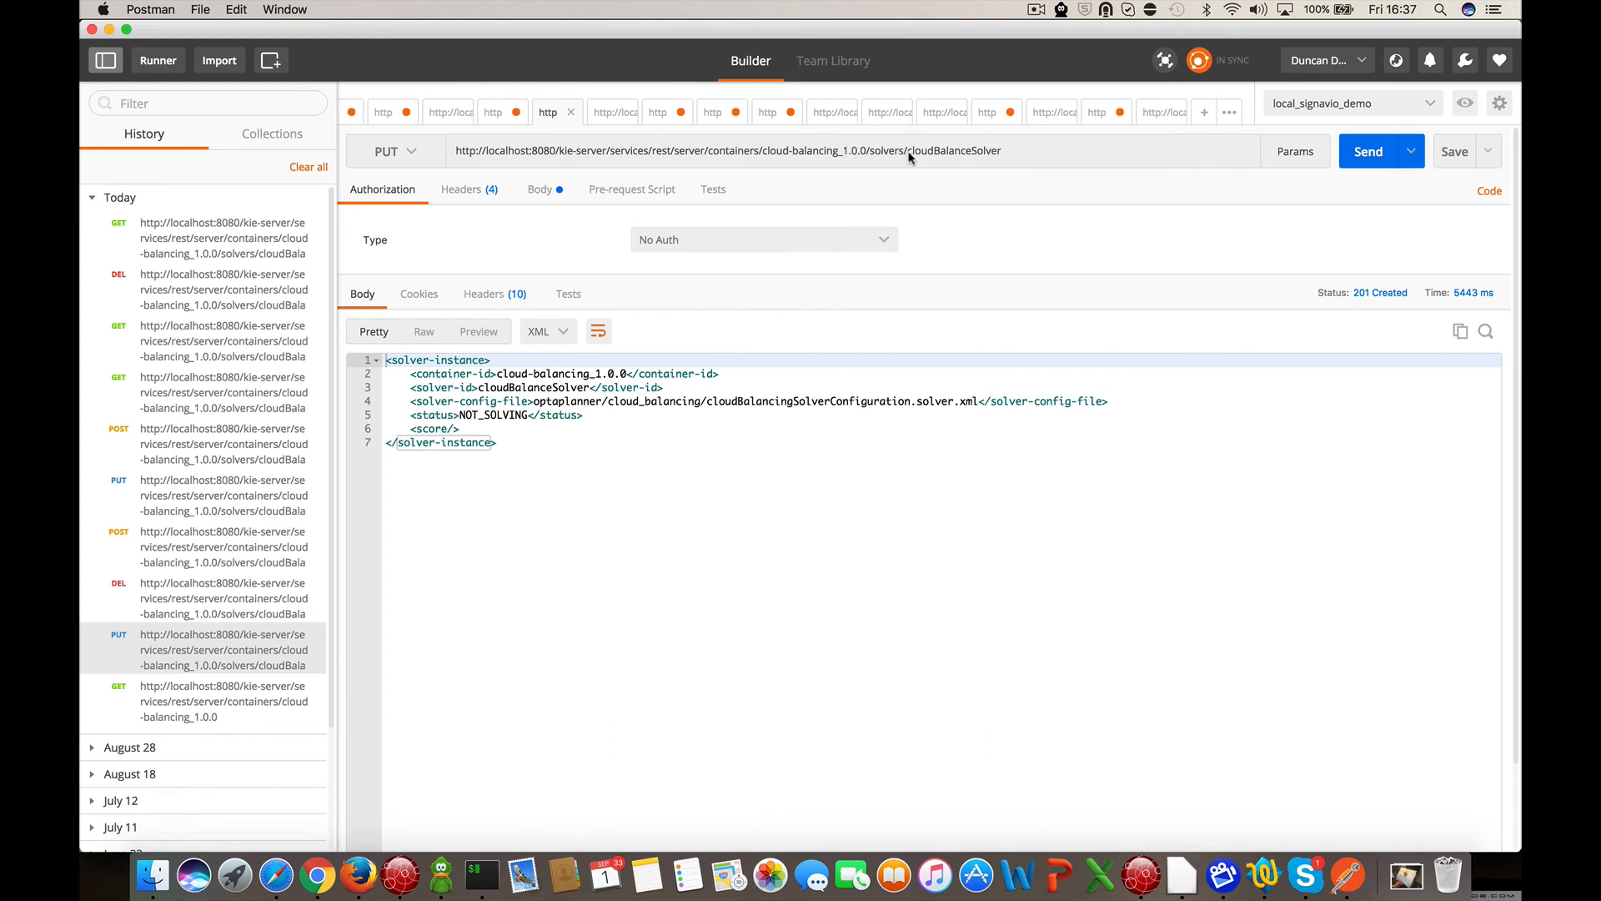
click(582, 444)
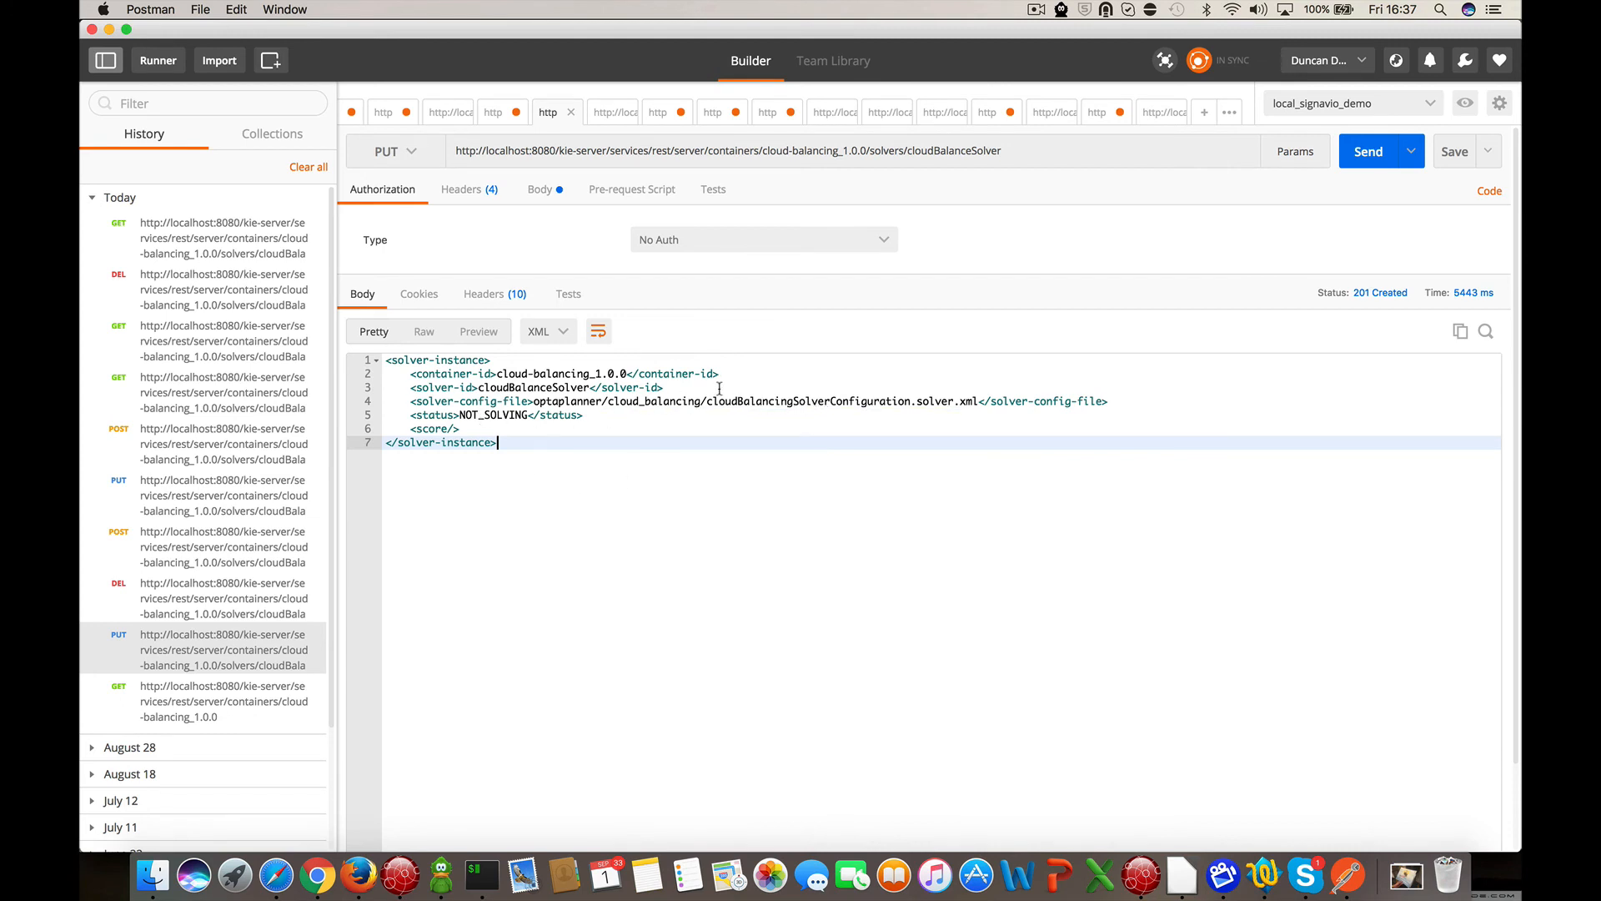
click(468, 190)
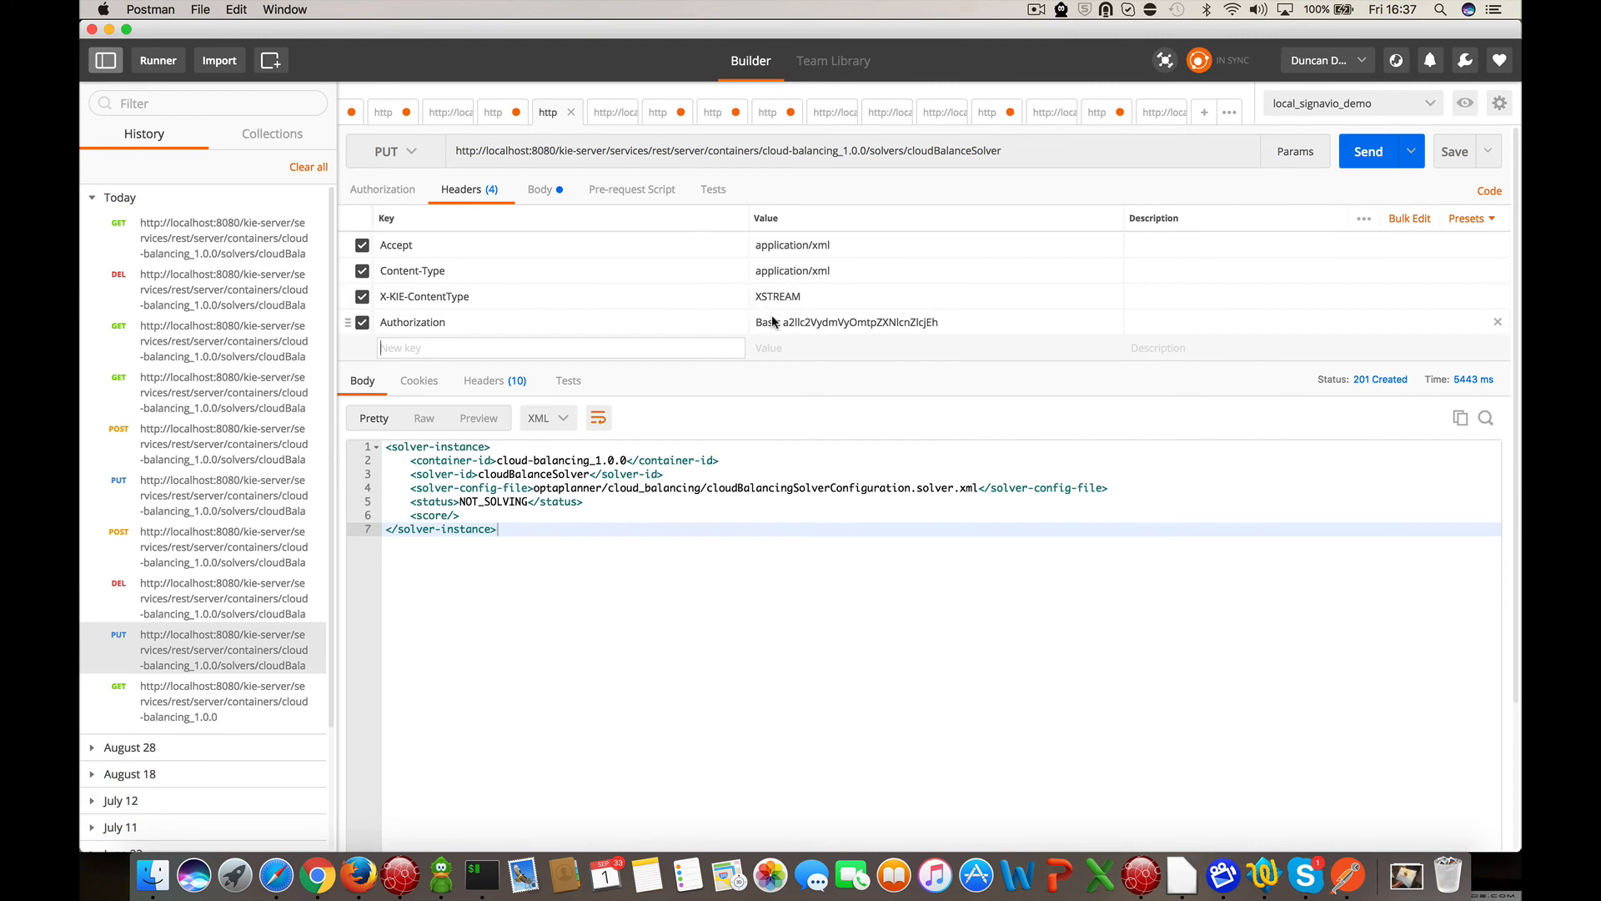
scroll(772, 304, down, 3)
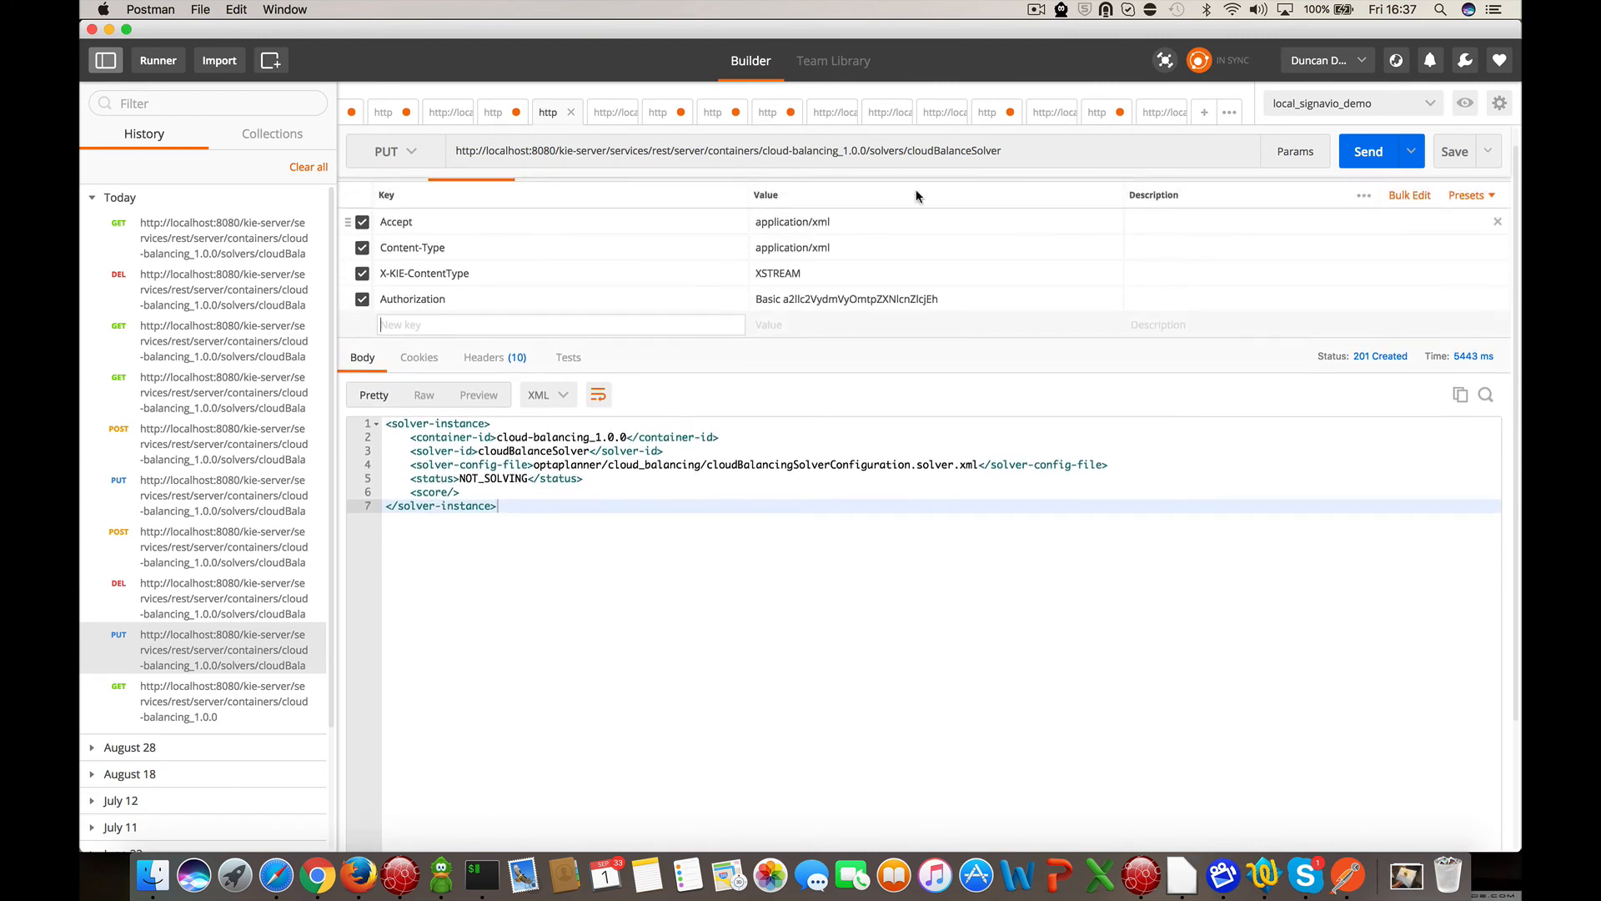
scroll(492, 280, up, 3)
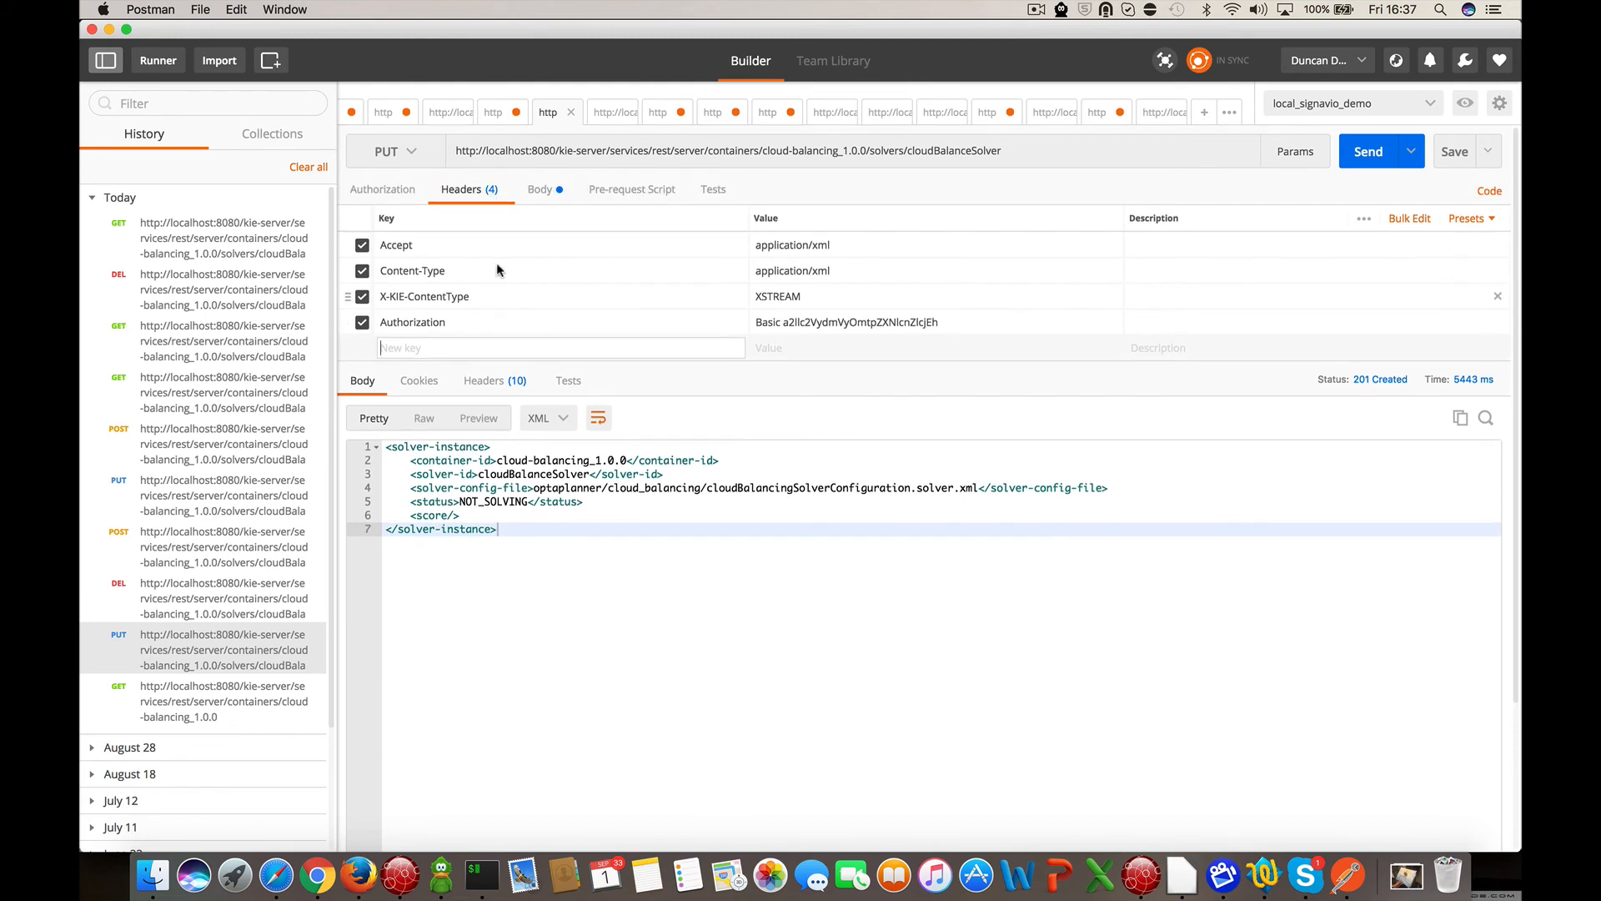
click(540, 191)
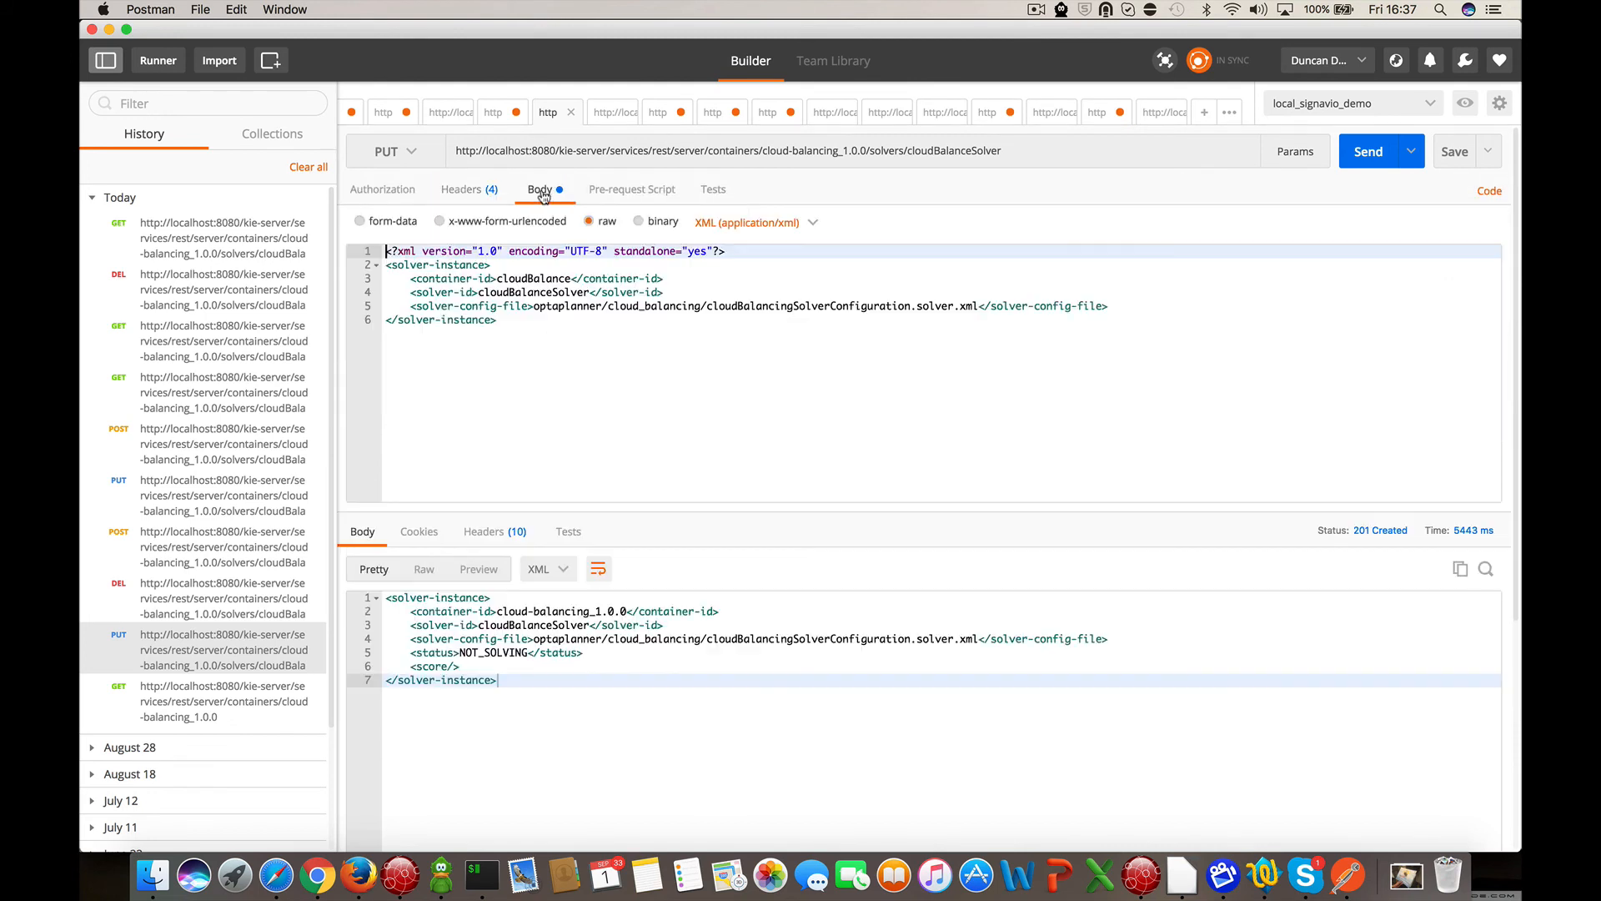
click(1367, 152)
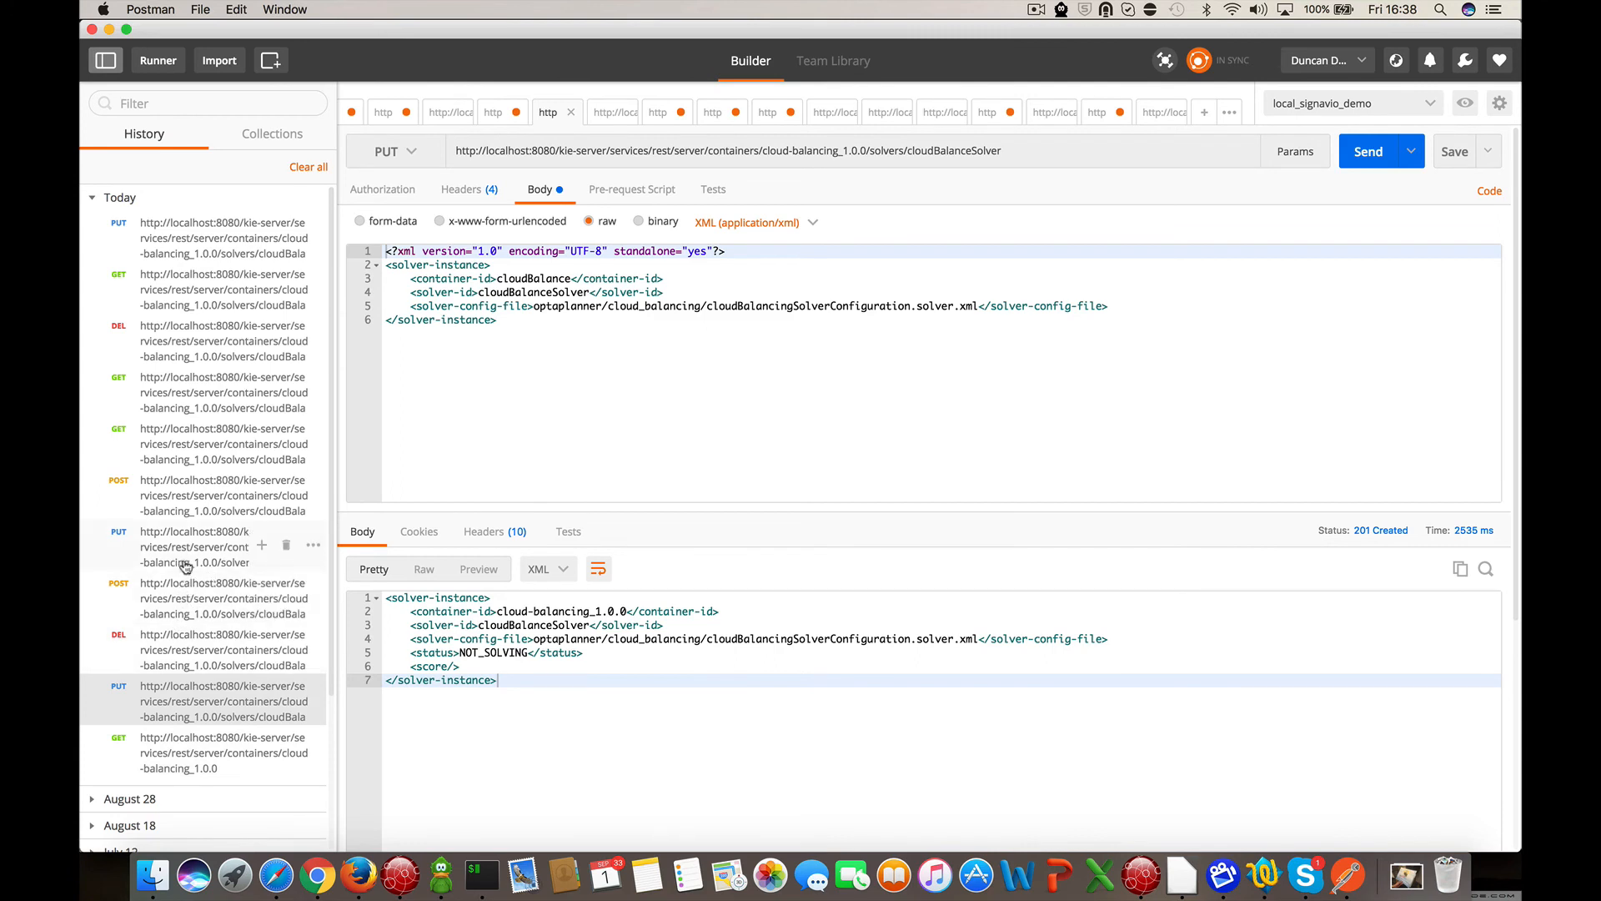
- Open the earlier POST request to cloudBalanceSolver/state/solving and examine its headers and the processes and computers in its XML body
click(185, 590)
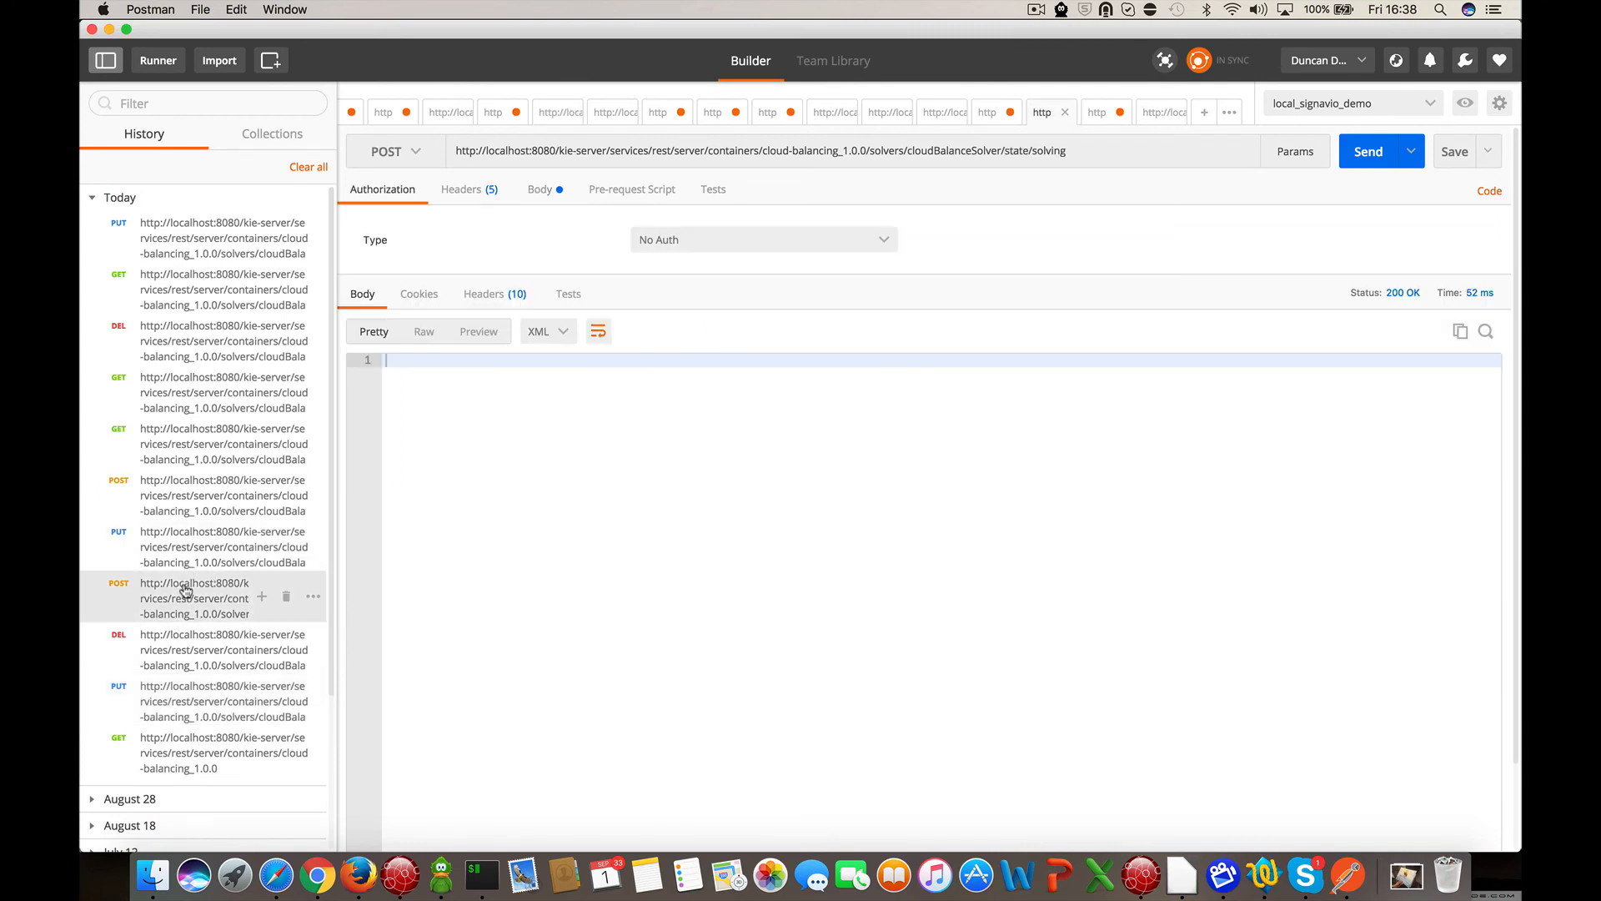
click(463, 197)
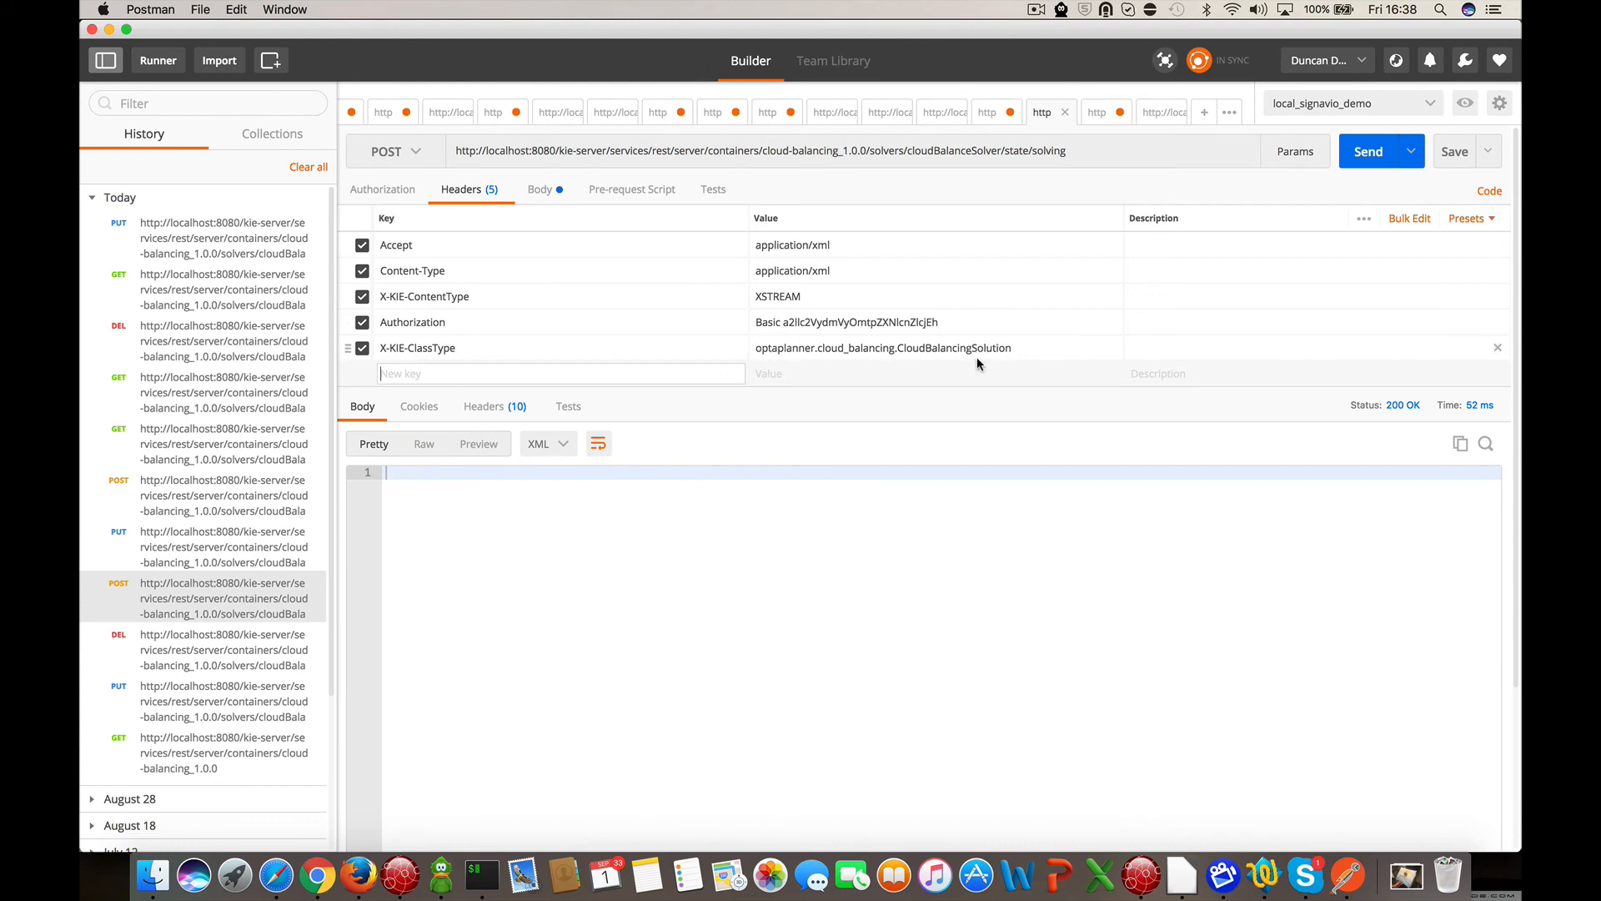
click(536, 193)
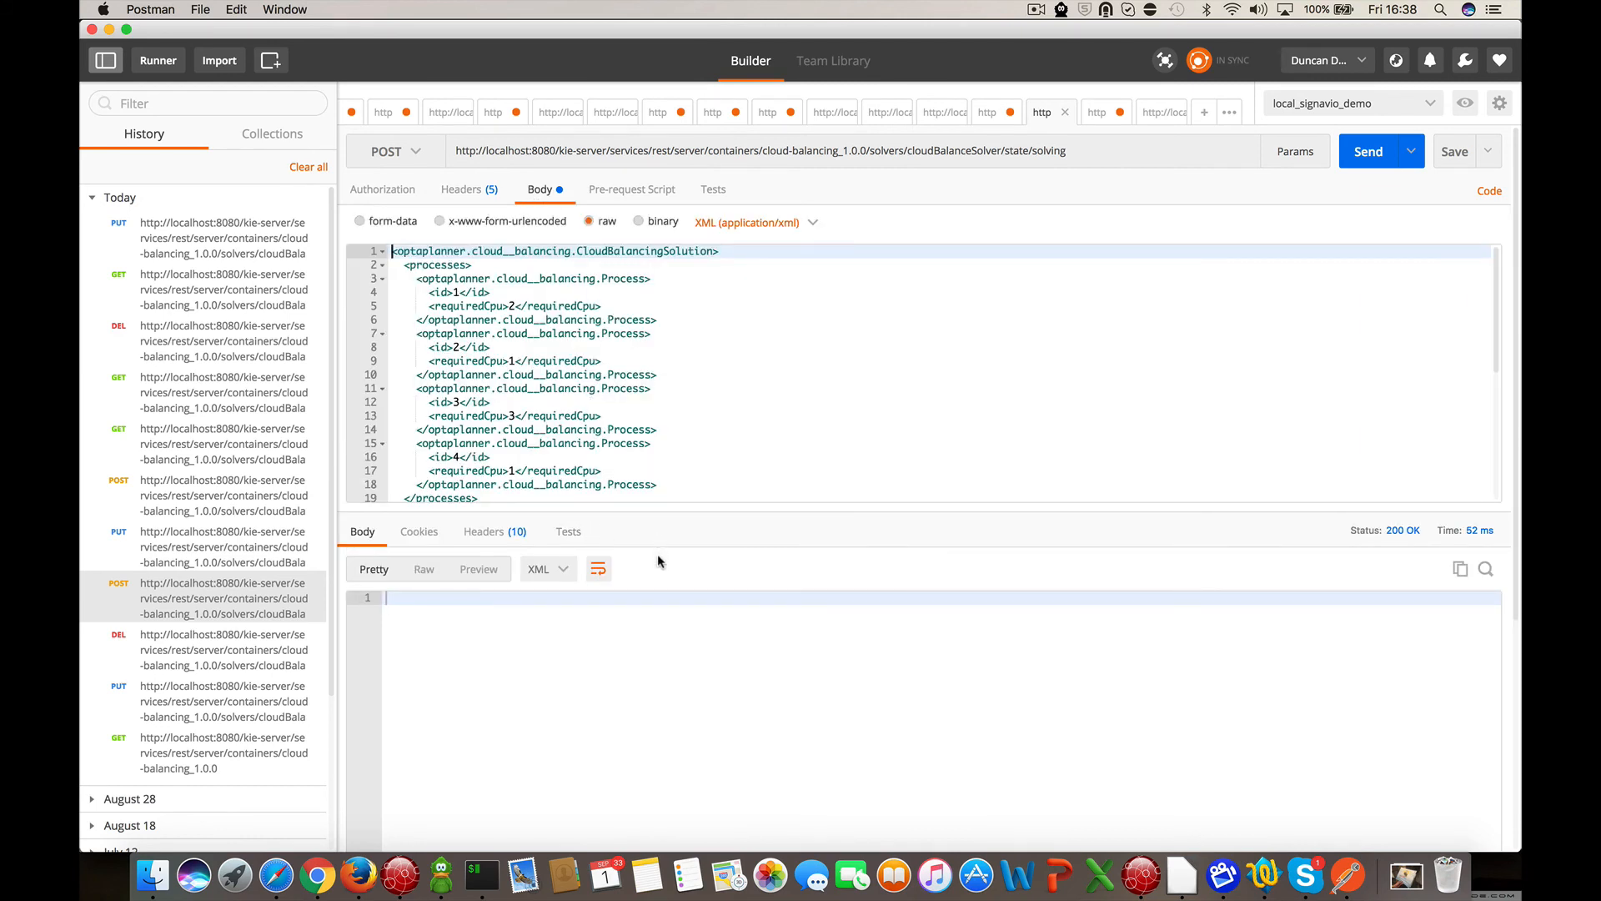
scroll(658, 399, down, 5)
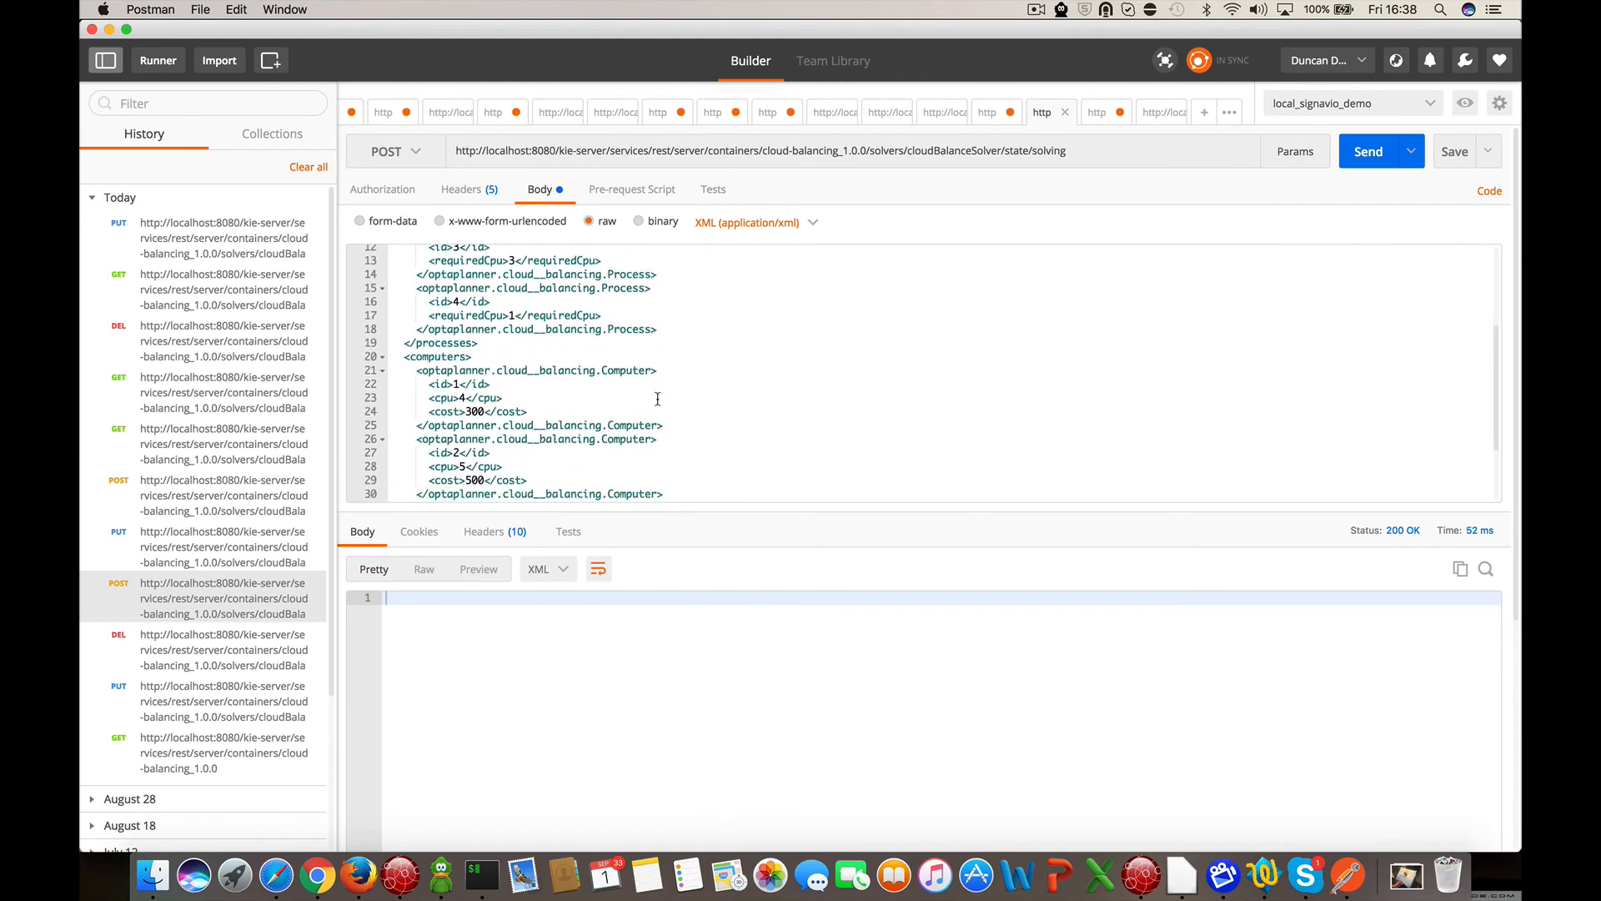
scroll(657, 399, up, 5)
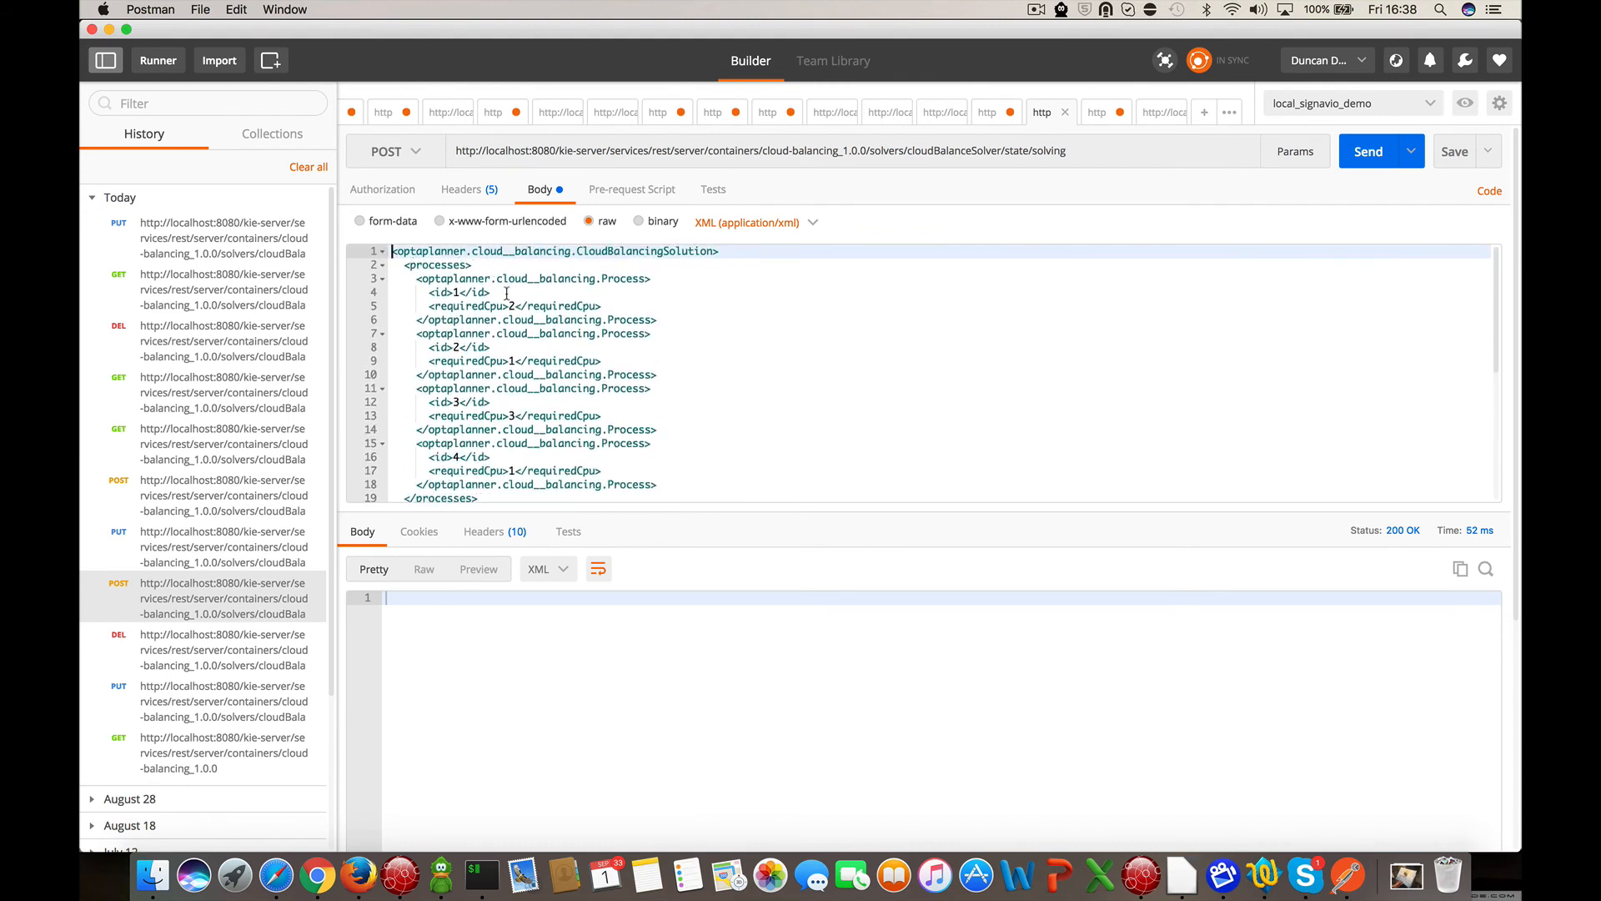
scroll(506, 293, down, 3)
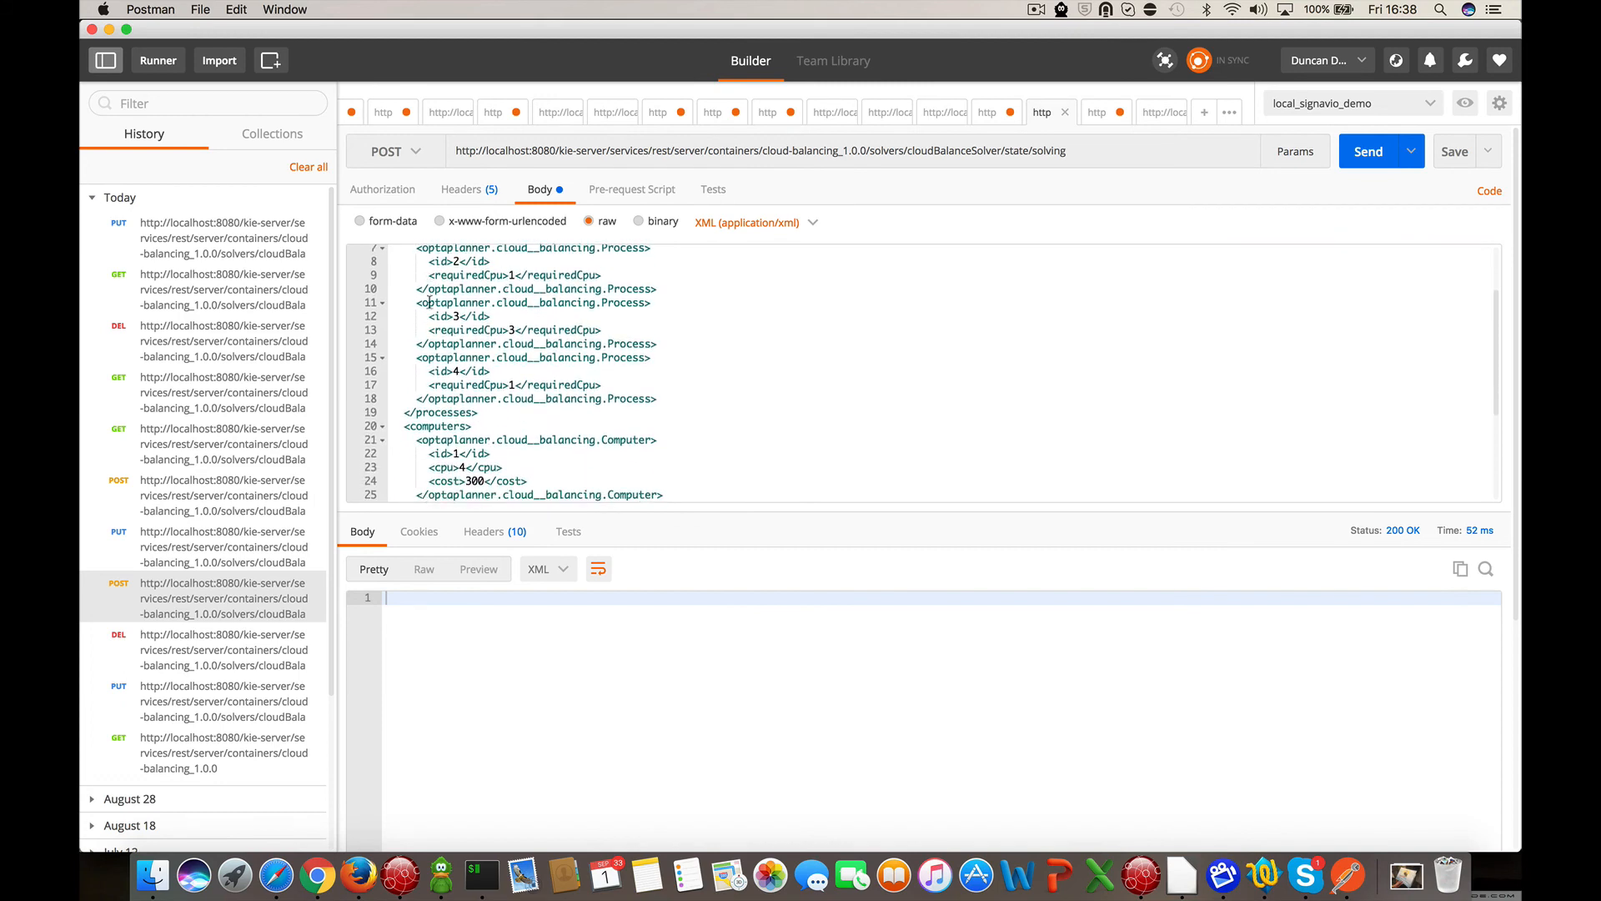
scroll(467, 368, down, 6)
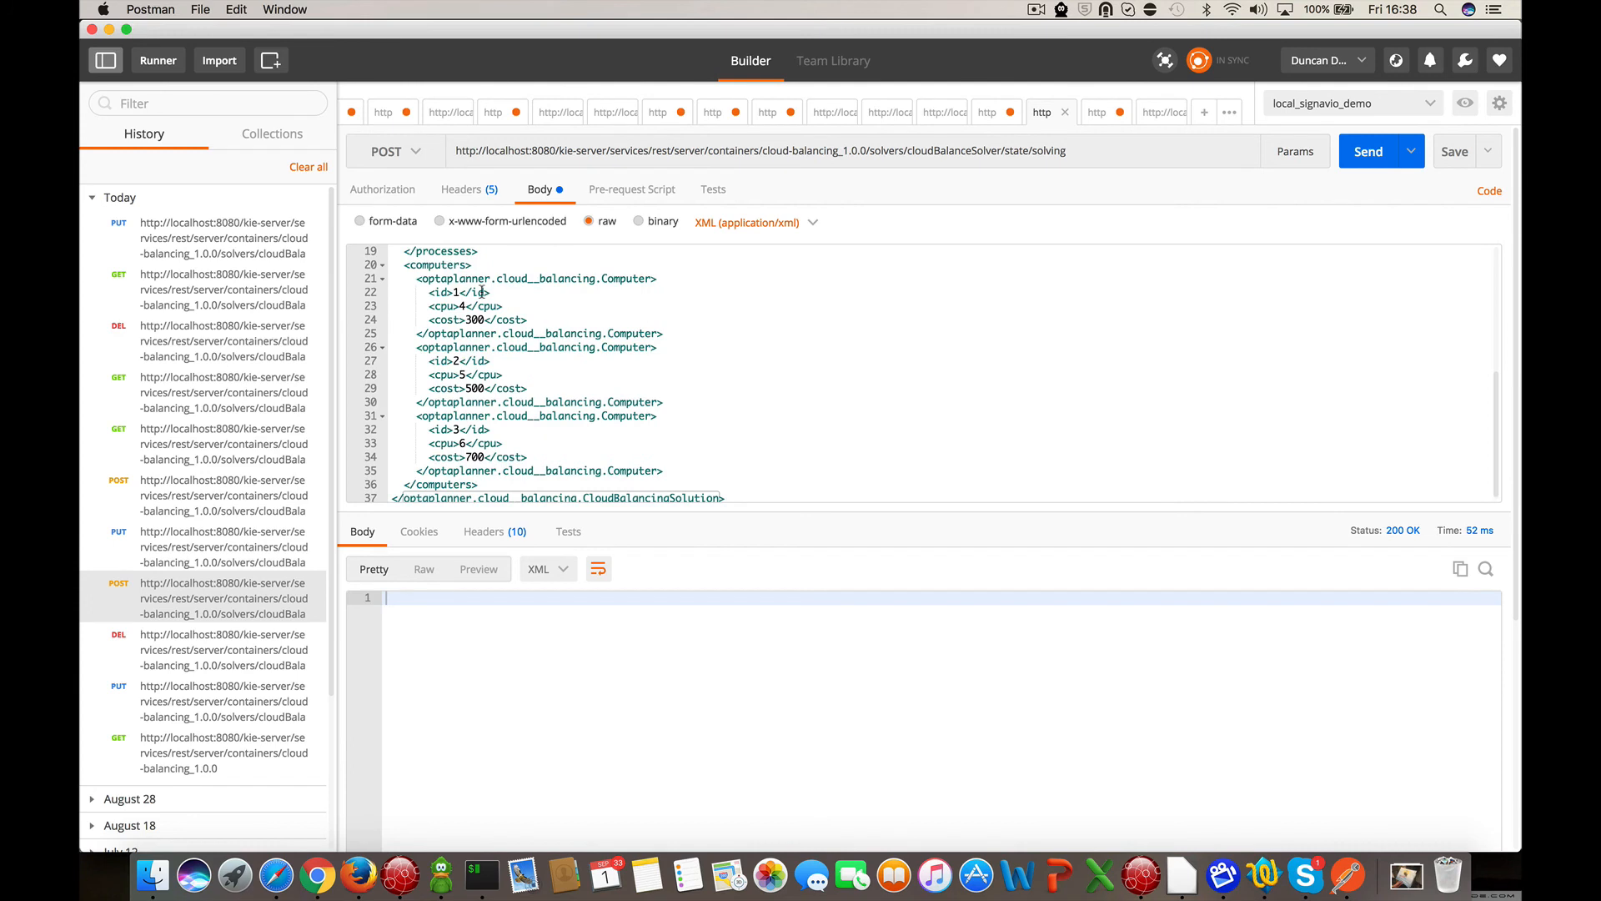
scroll(476, 359, down, 1)
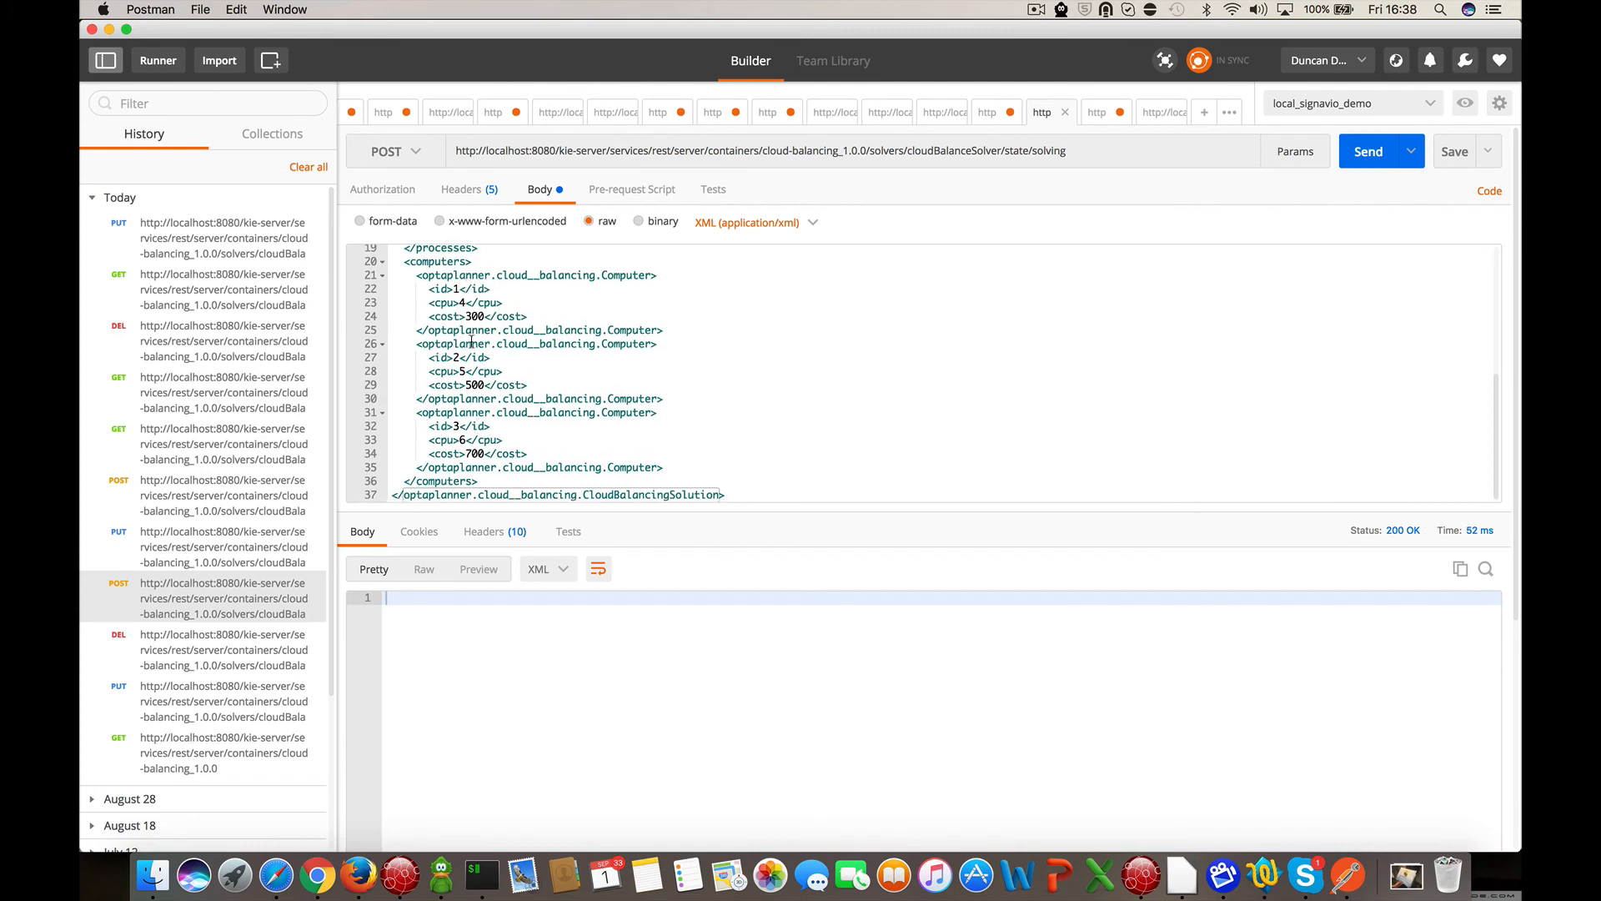
scroll(487, 391, up, 6)
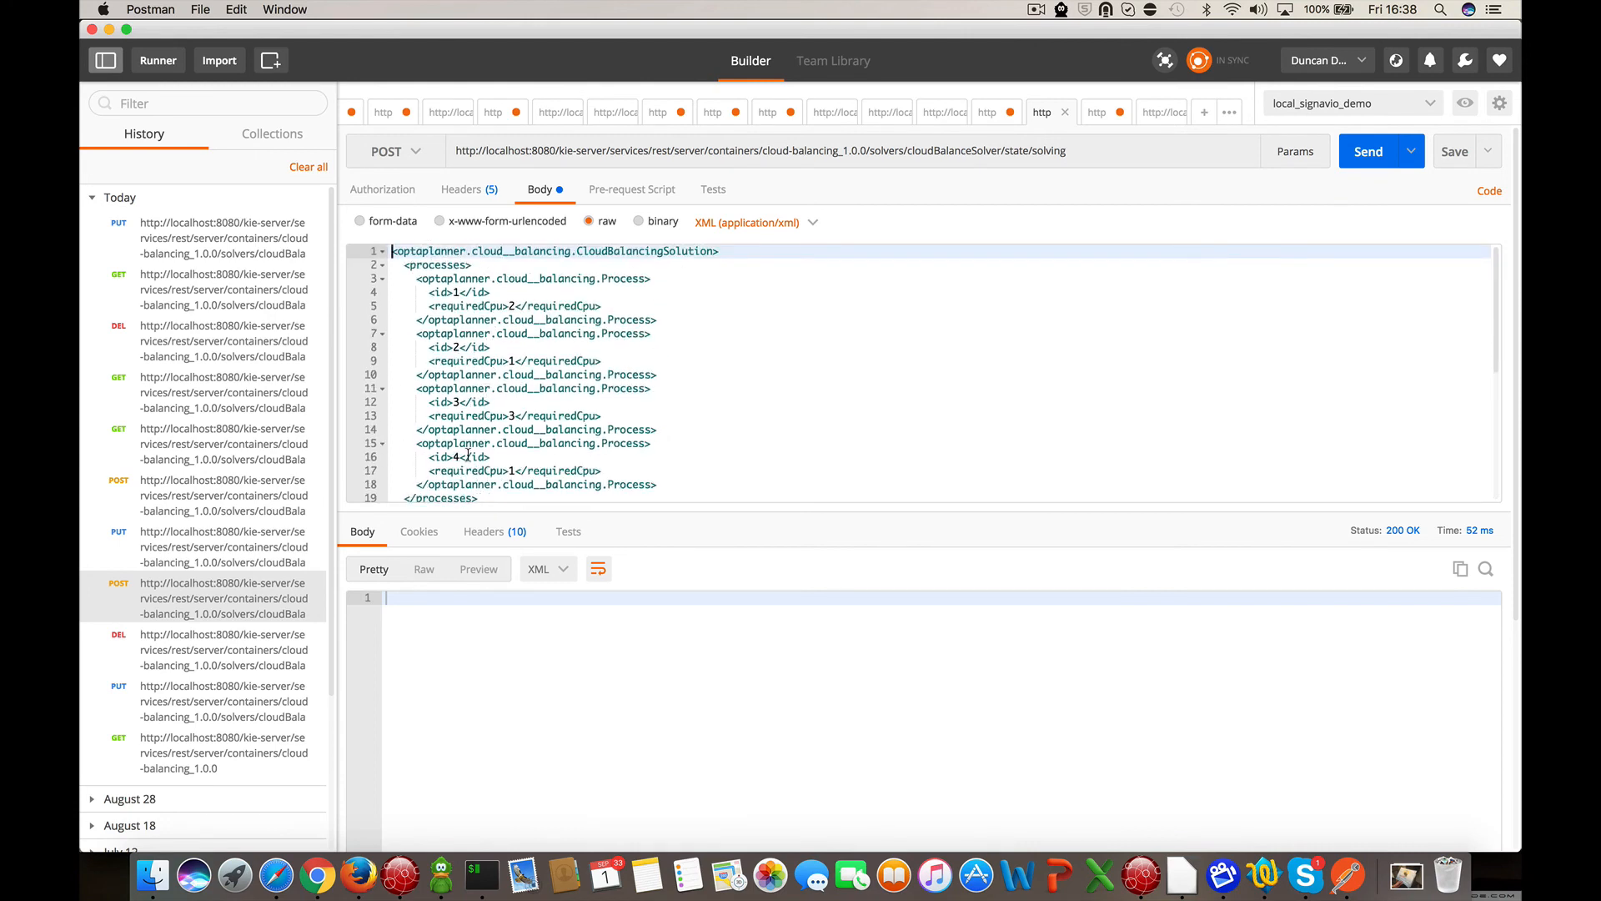
- Review the remaining processes and computers in the XML body, and send the POST request to cloudBalanceSolver/state/solving
scroll(468, 455, down, 2)
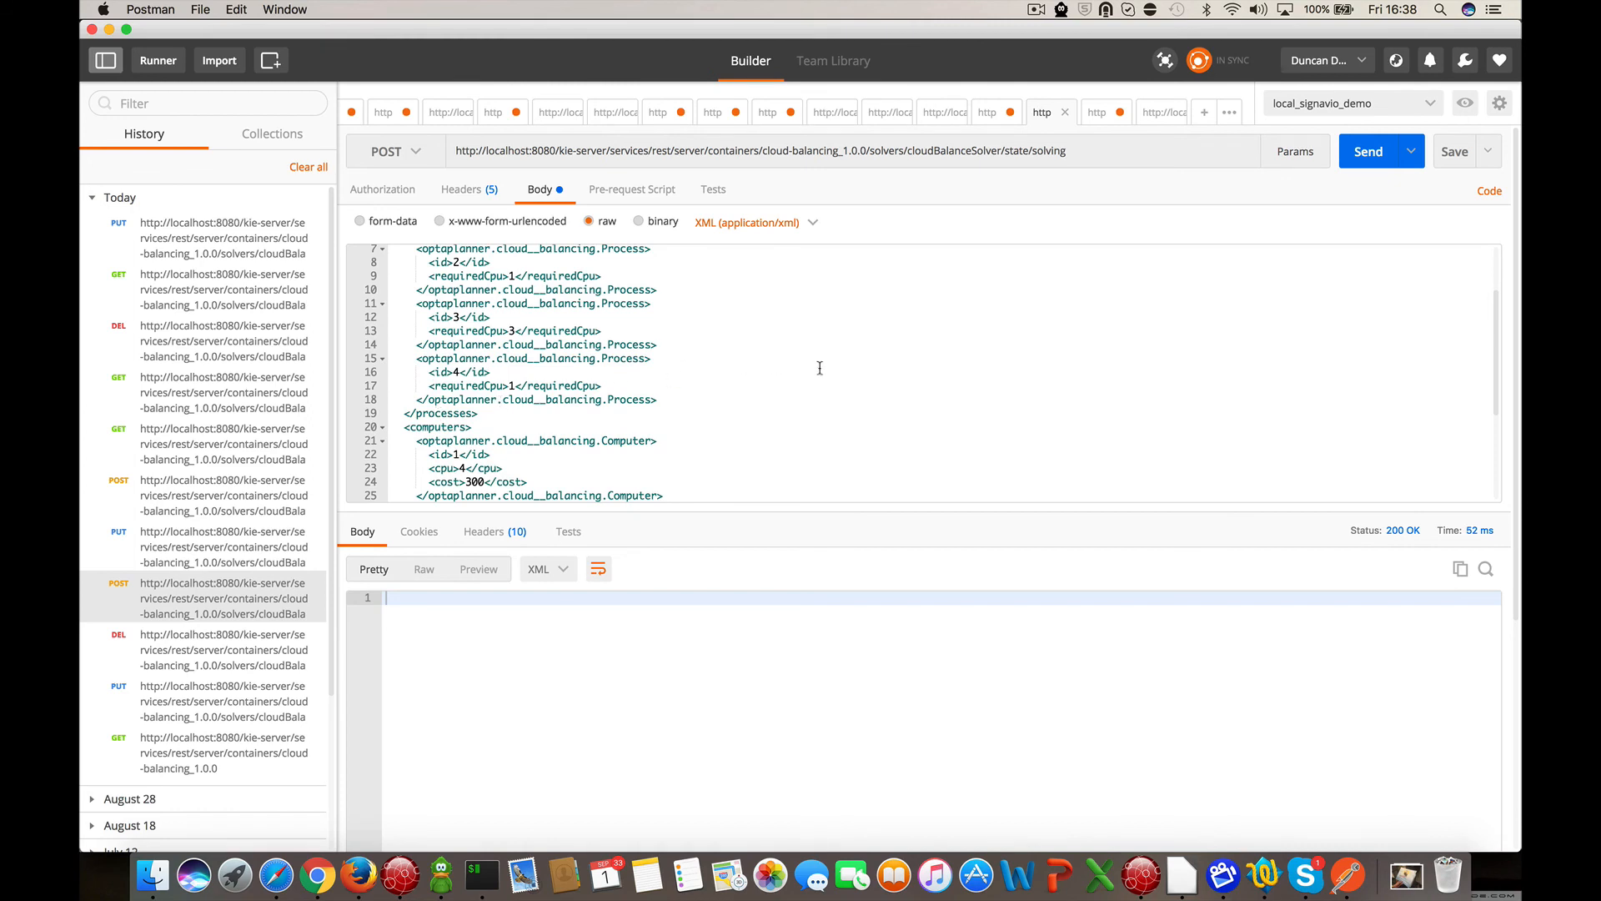
click(1369, 151)
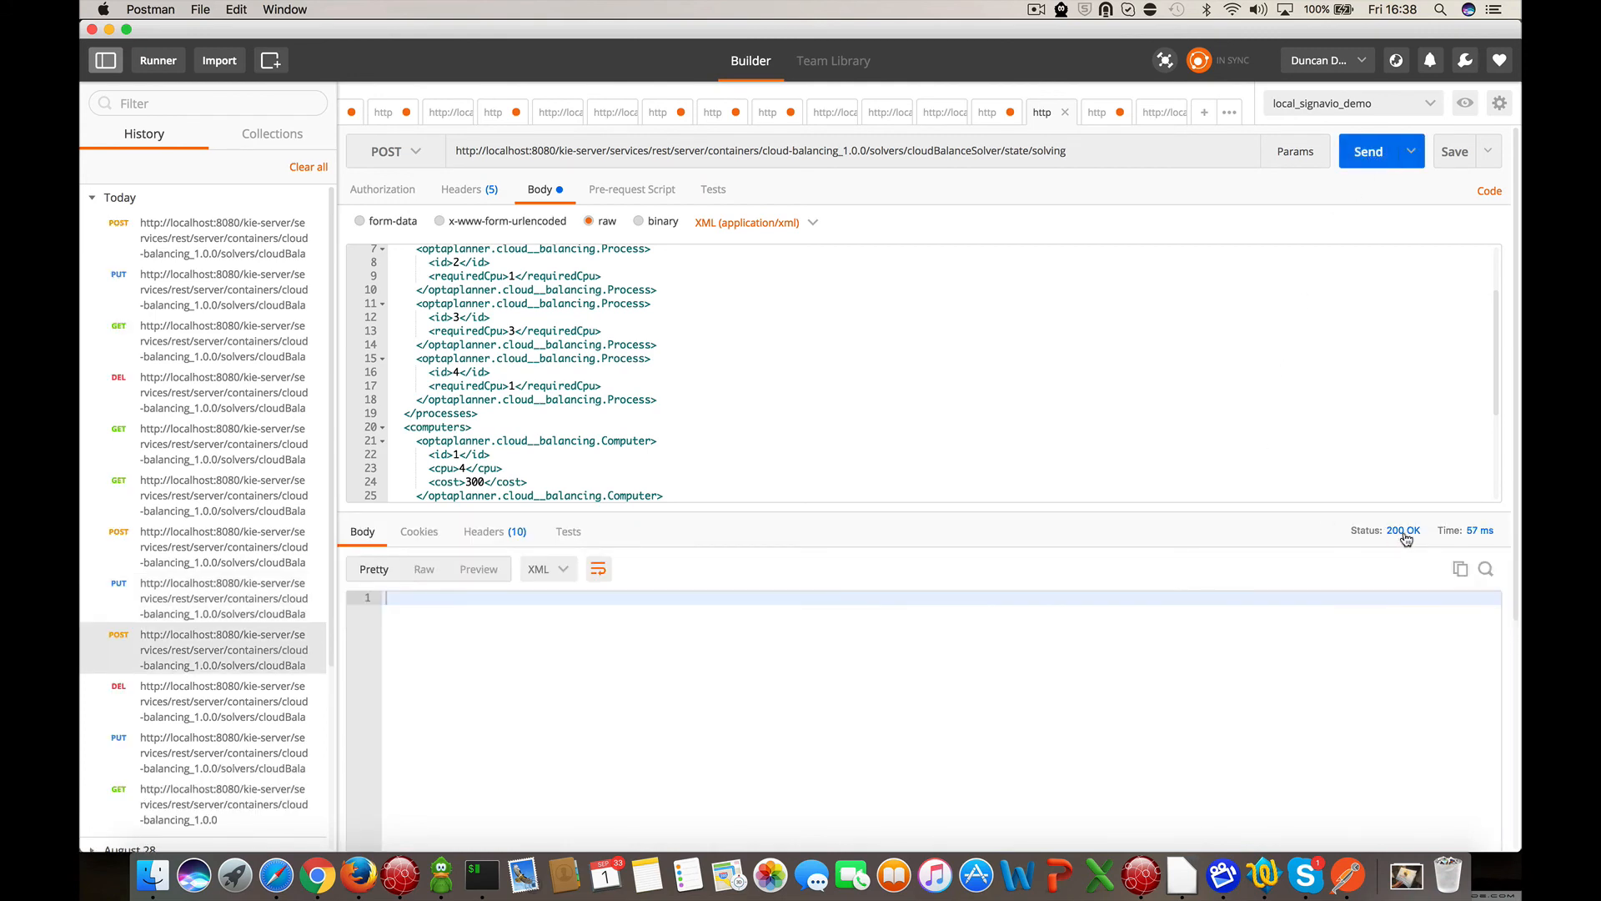
- Open the earlier GET request for cloudBalanceSolver and resend it until the solver status reads NOT_SOLVING
scroll(211, 667, down, 2)
scroll(210, 667, down, 1)
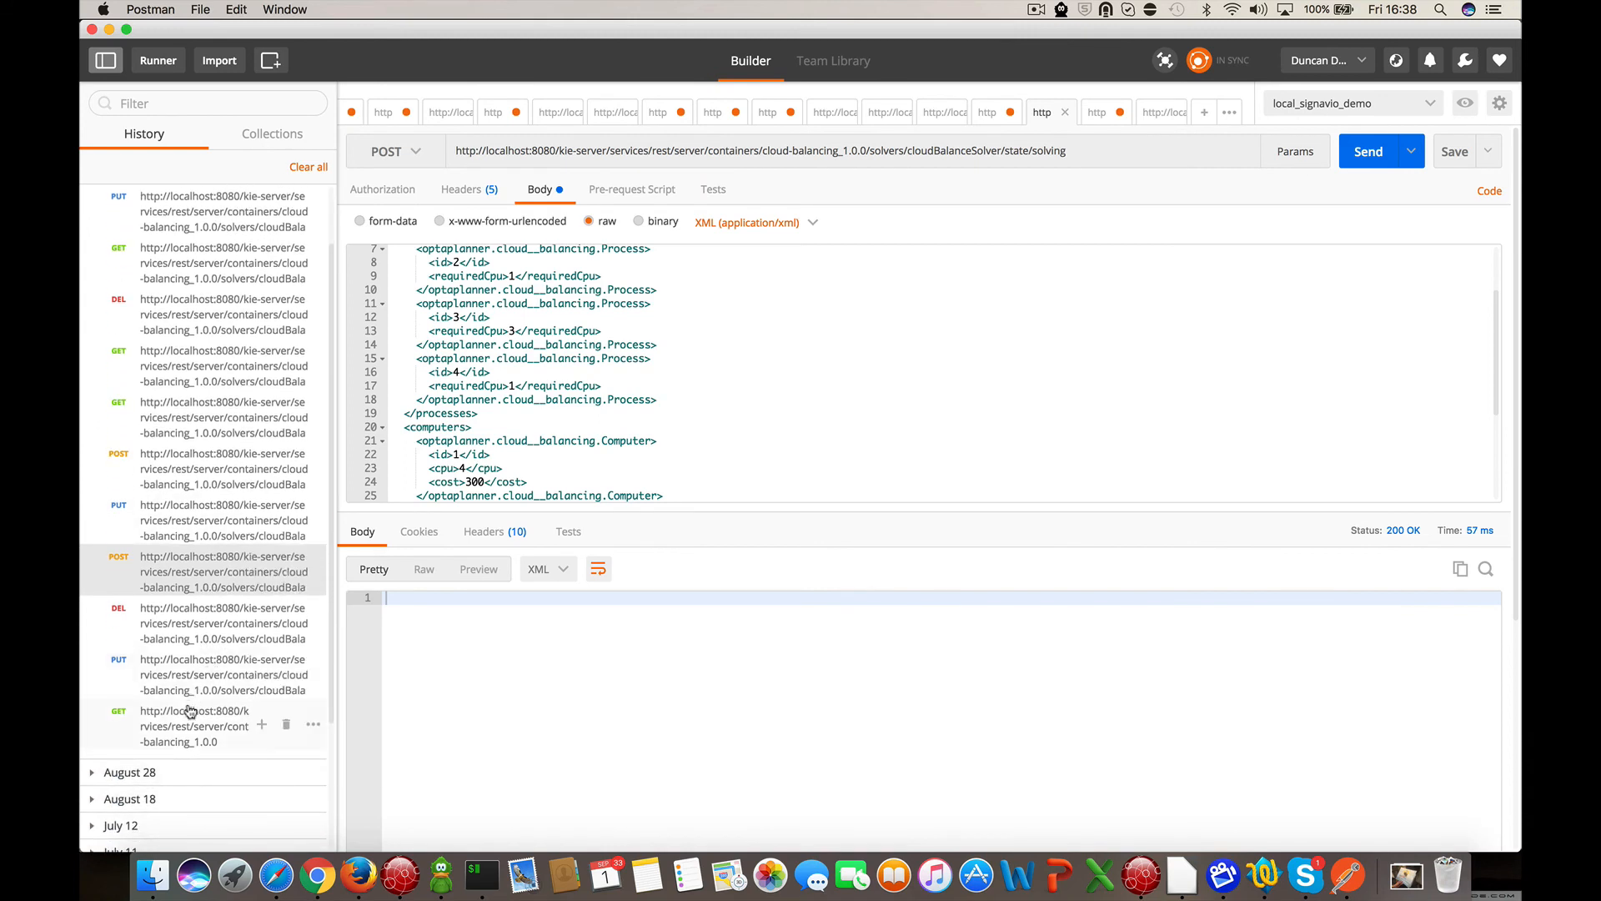
click(190, 720)
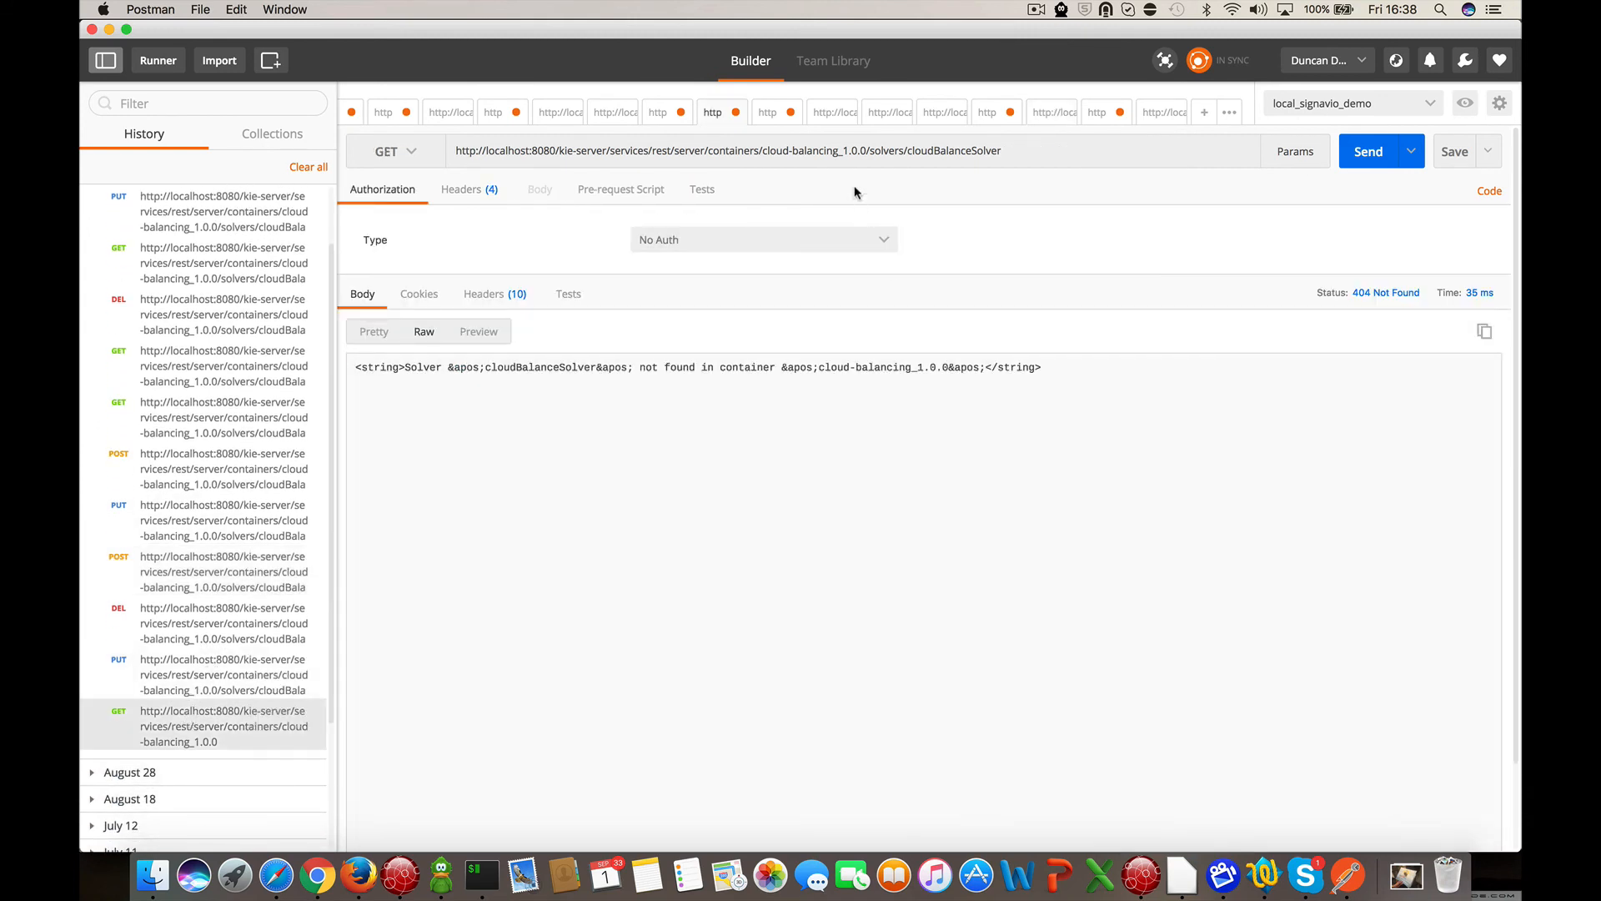
click(1367, 151)
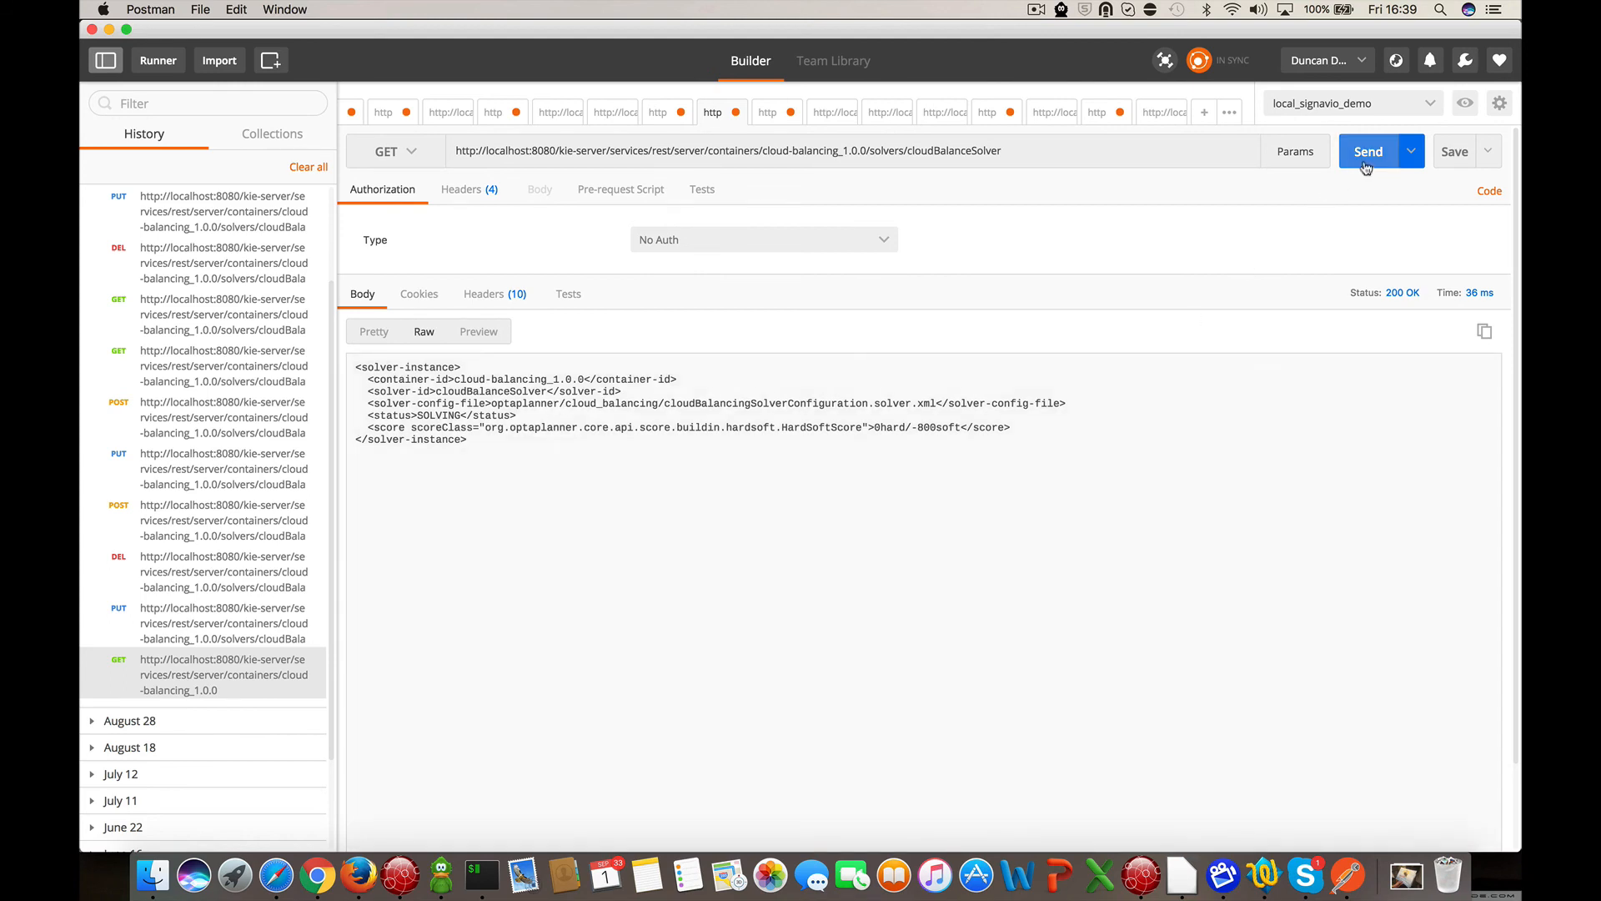
click(1365, 161)
click(1368, 160)
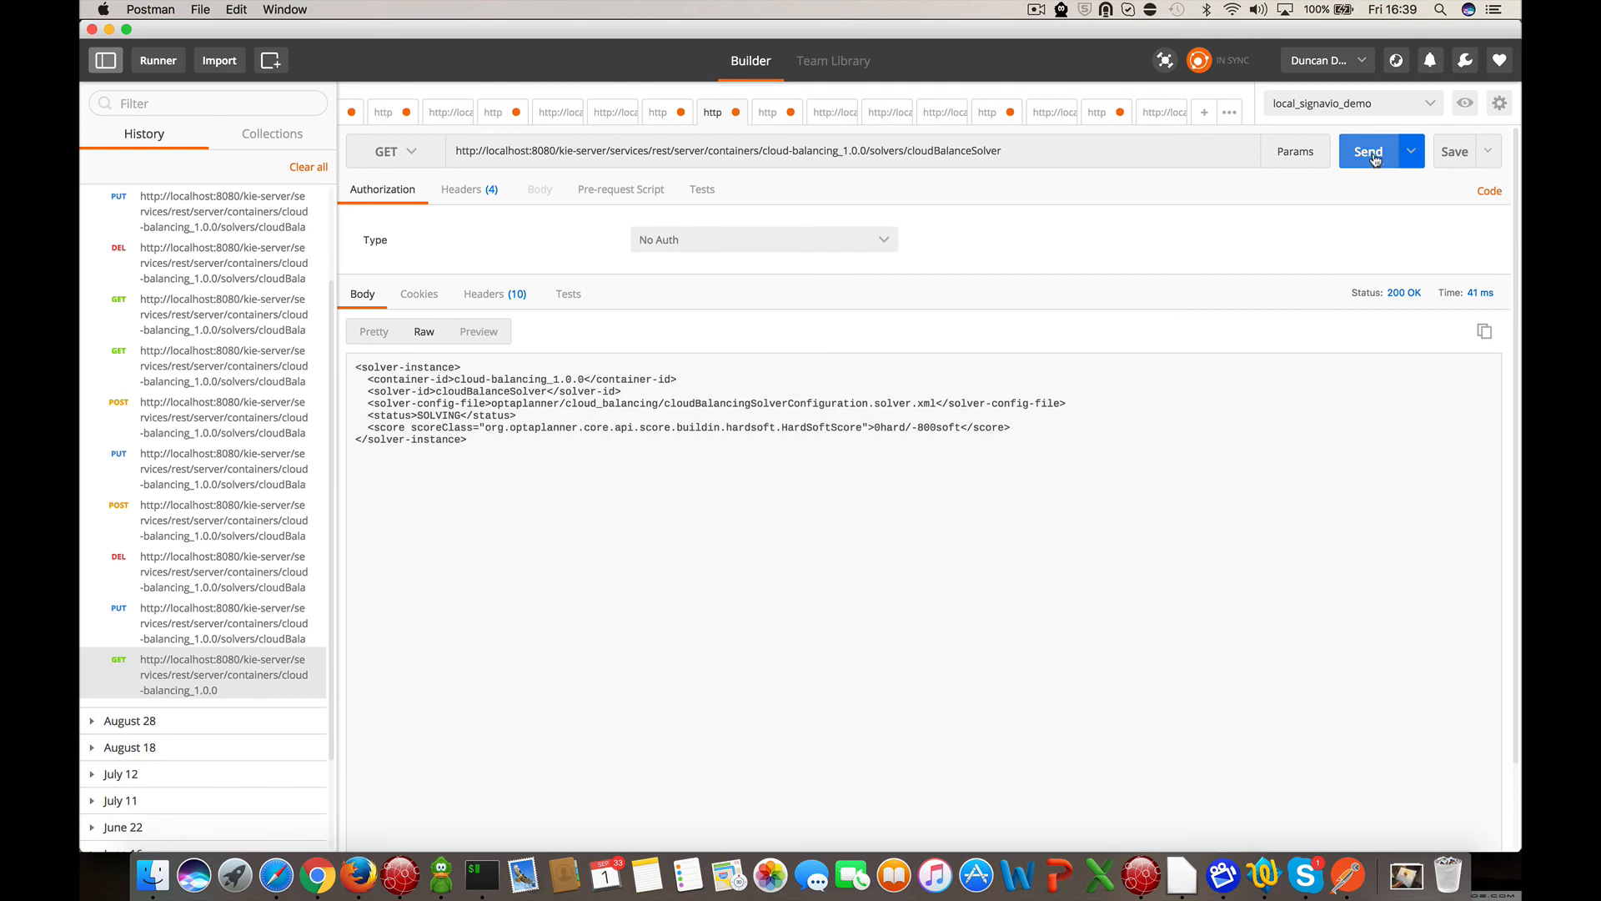
click(1372, 157)
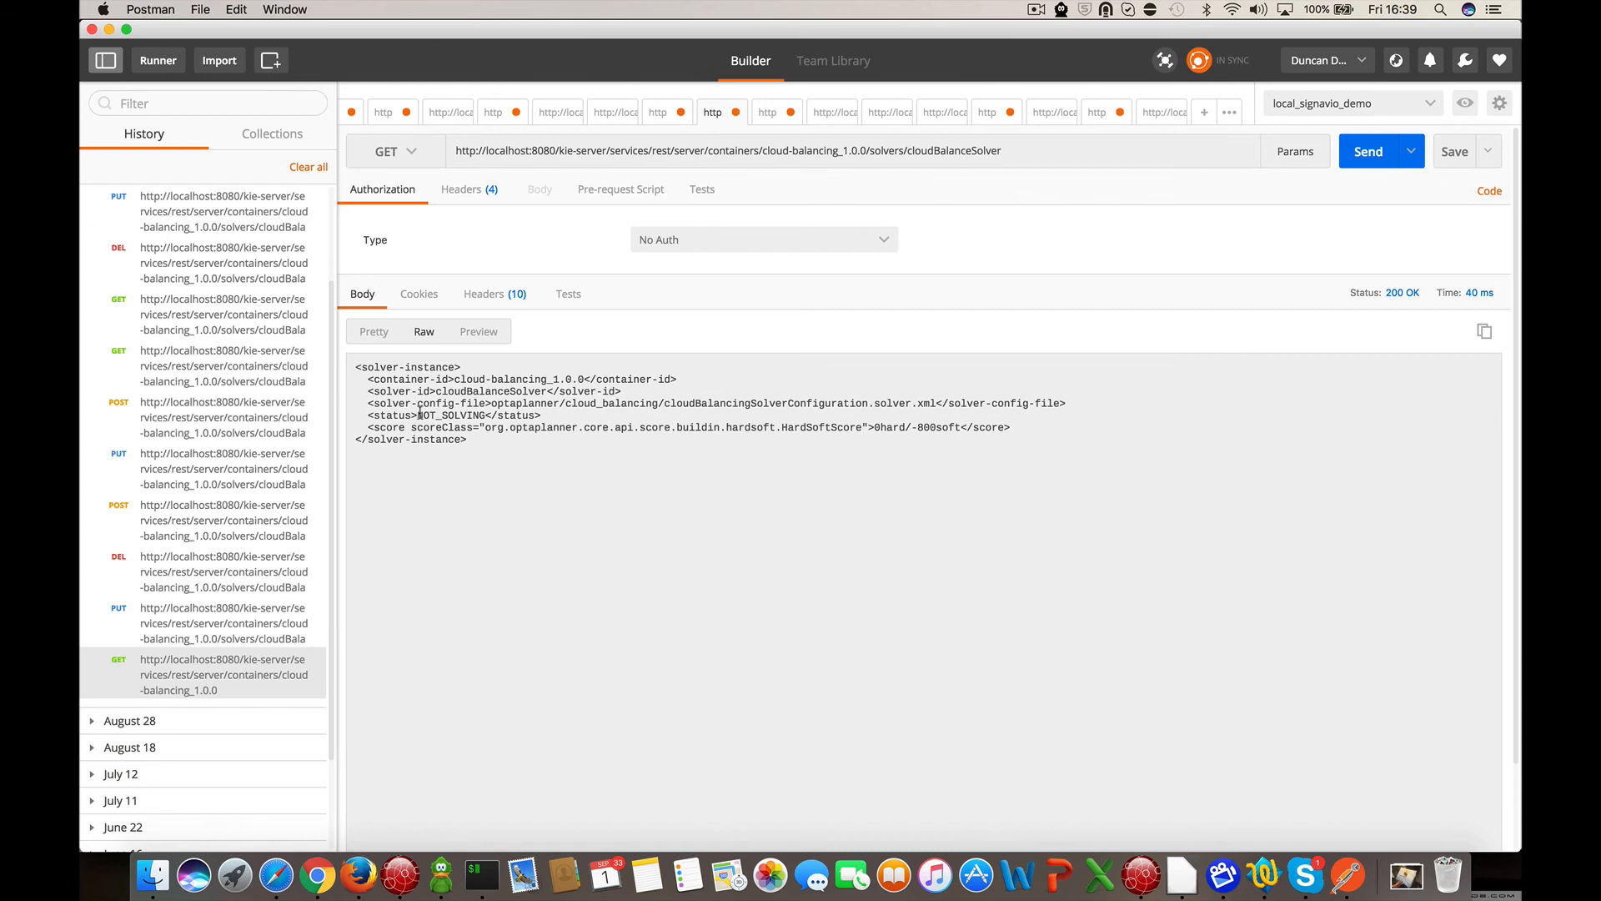
drag(417, 415, 482, 414)
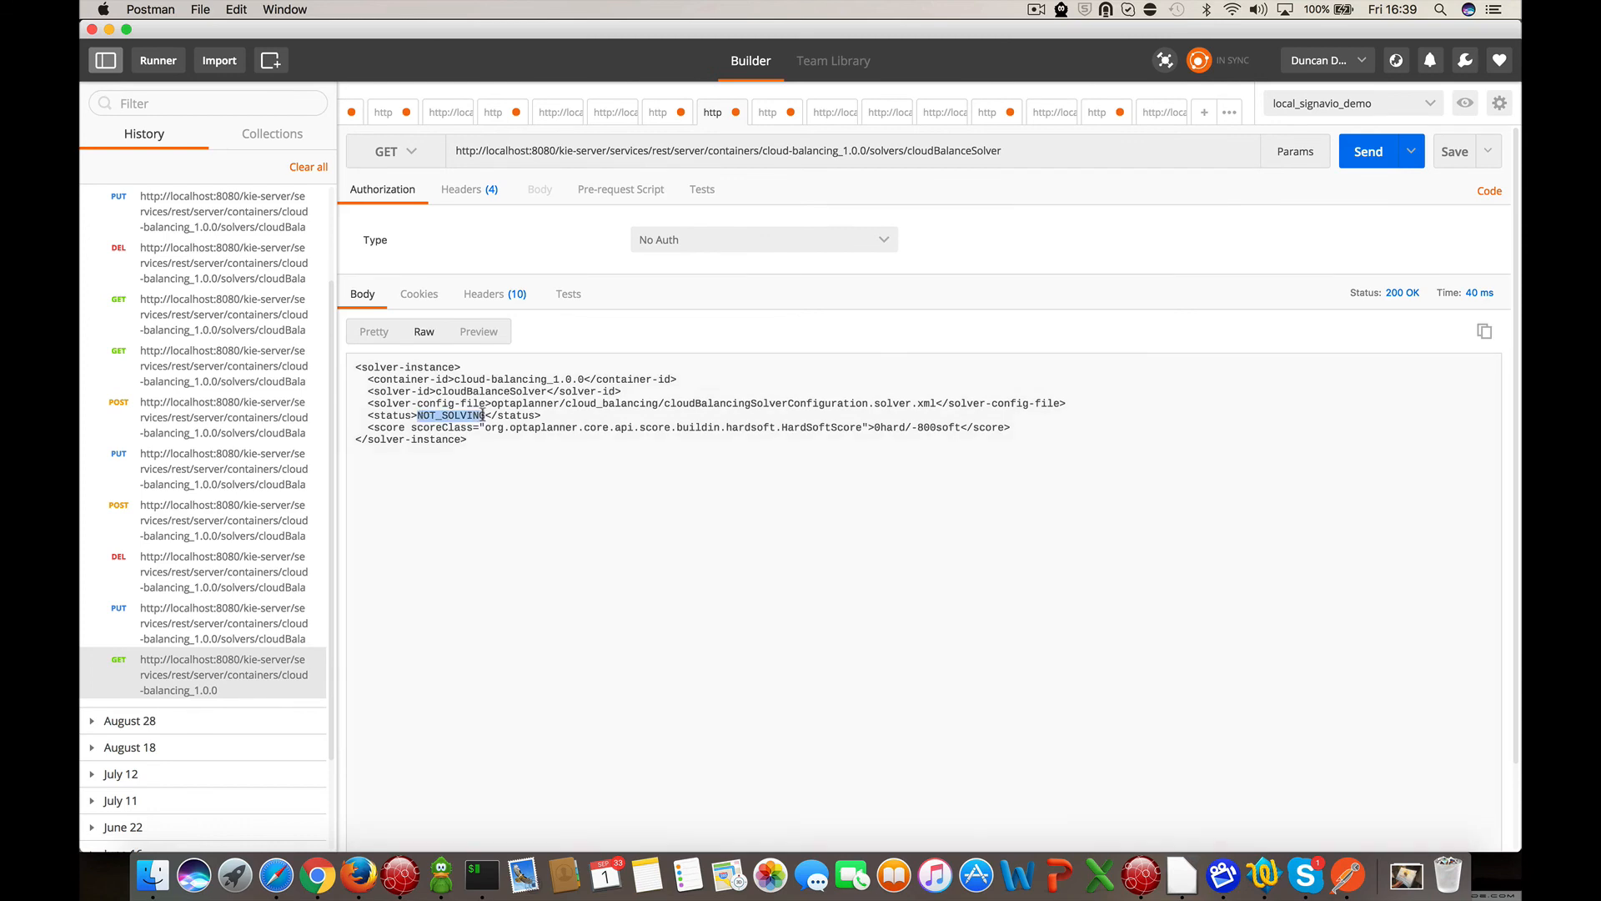
- Open the earlier GET request for cloudBalanceSolver/bestsolution and send it to retrieve the best solution
click(200, 329)
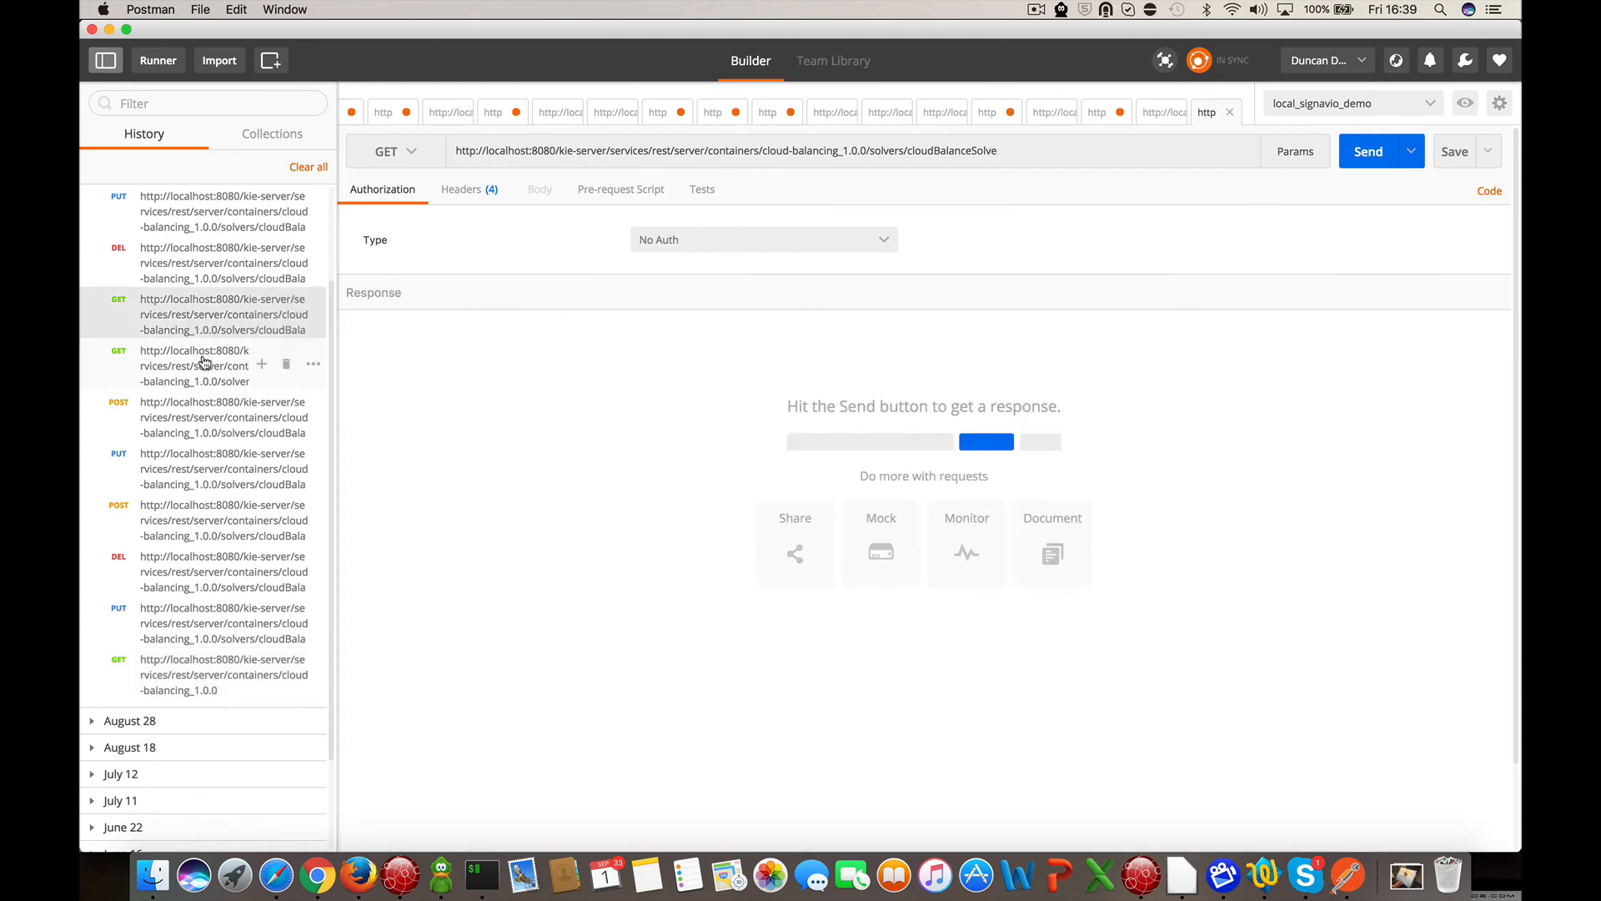
click(212, 360)
drag(1082, 148, 1005, 155)
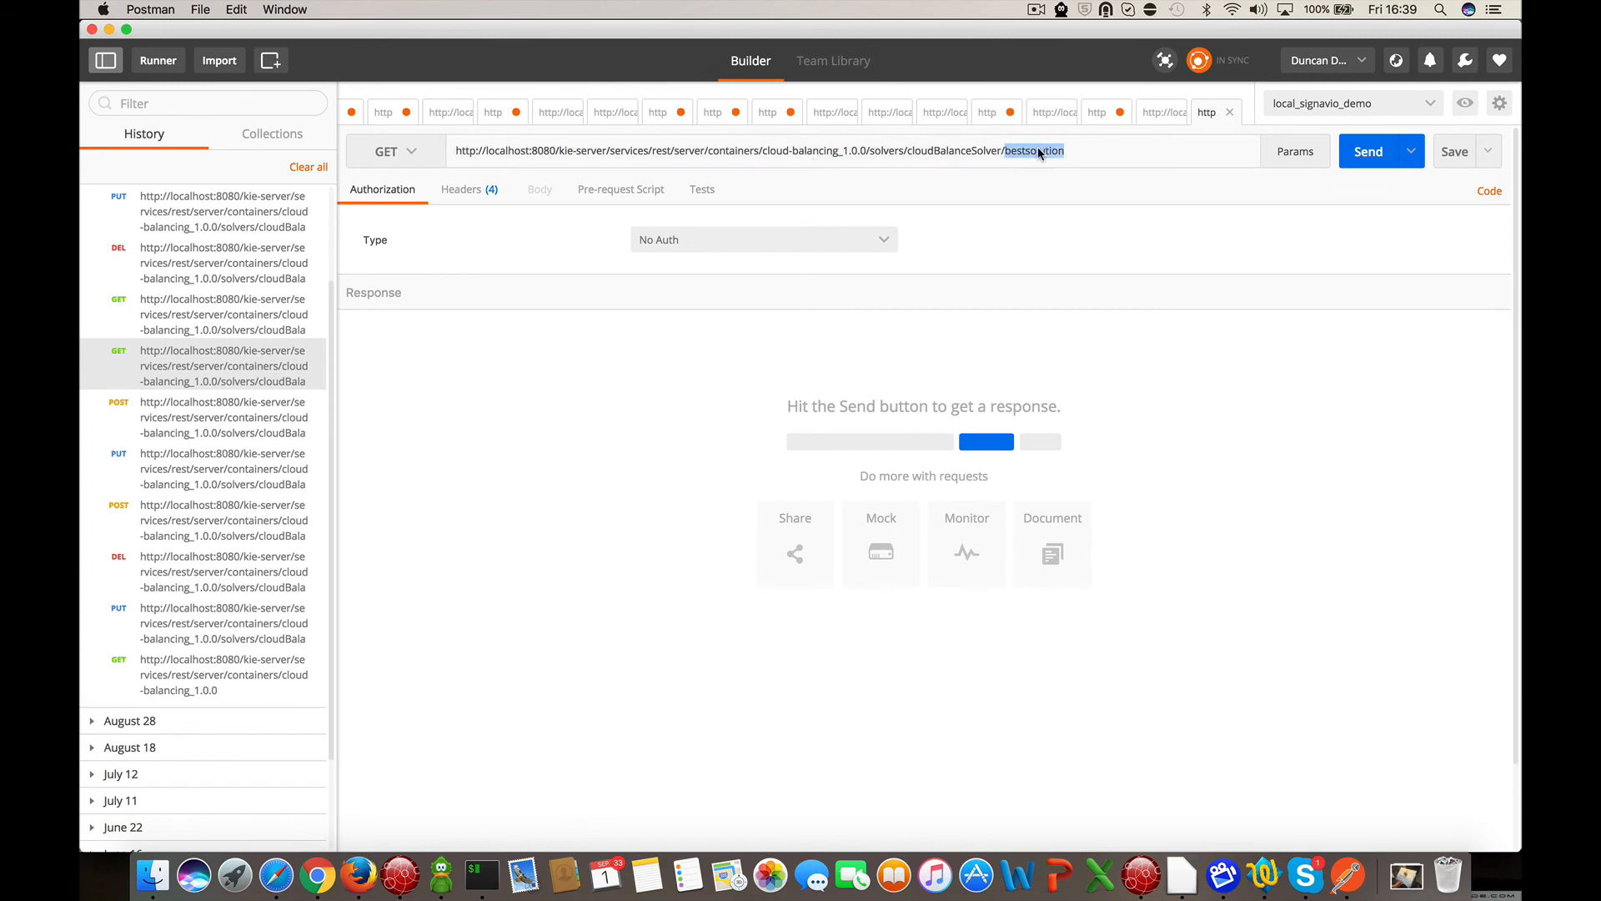
click(1366, 159)
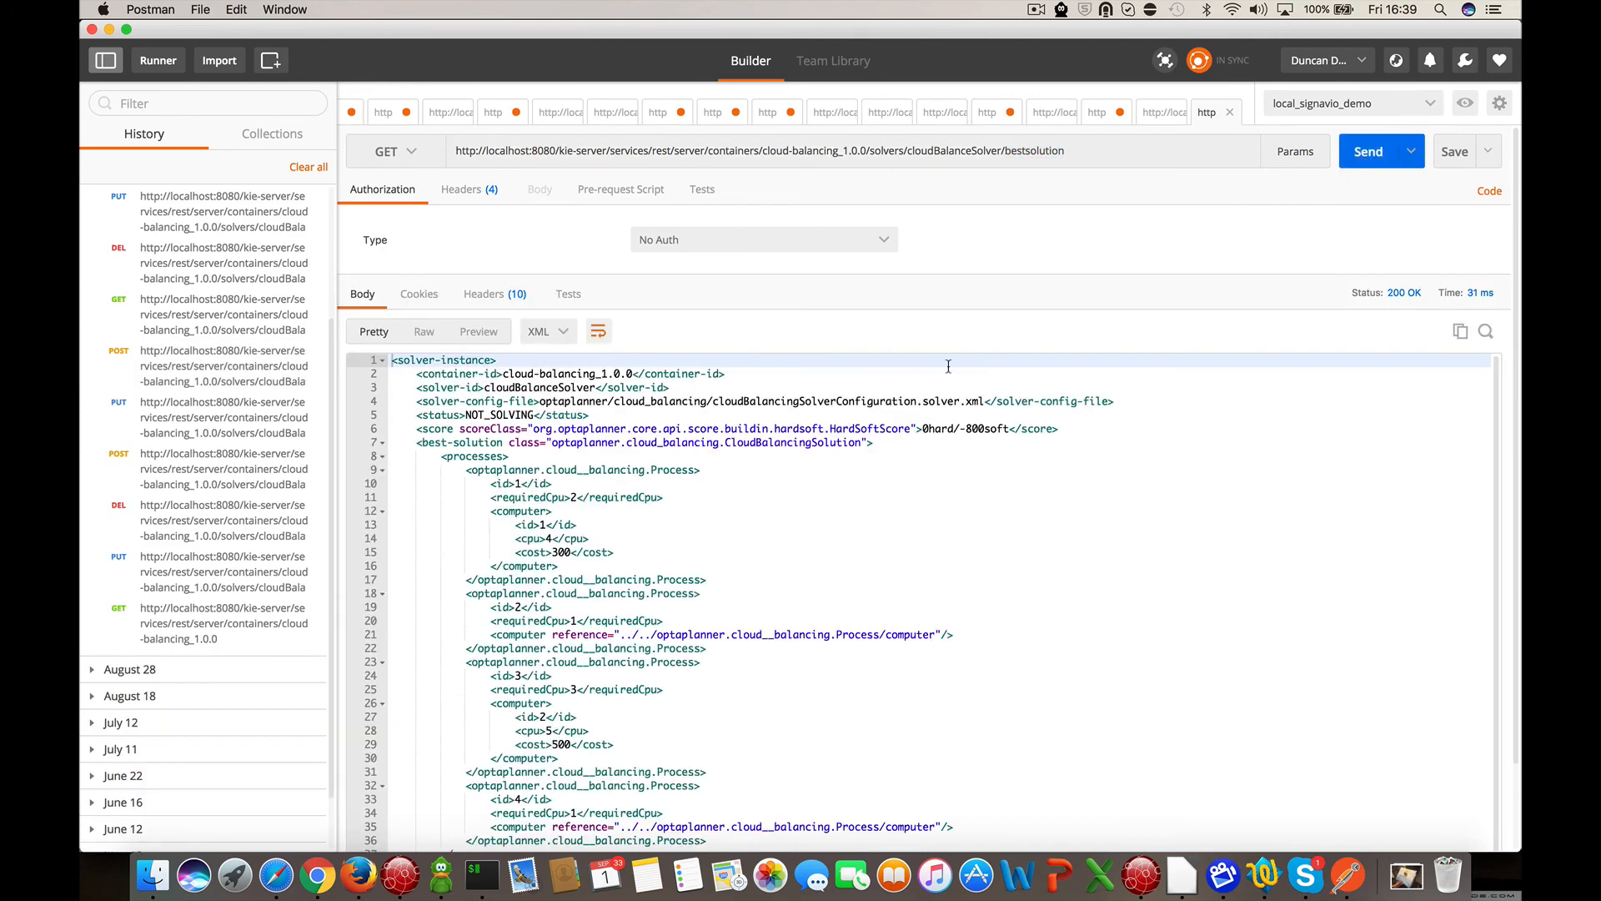
- Examine which computer is assigned to each process in the best-solution response, along with the list of computers
scroll(560, 445, down, 2)
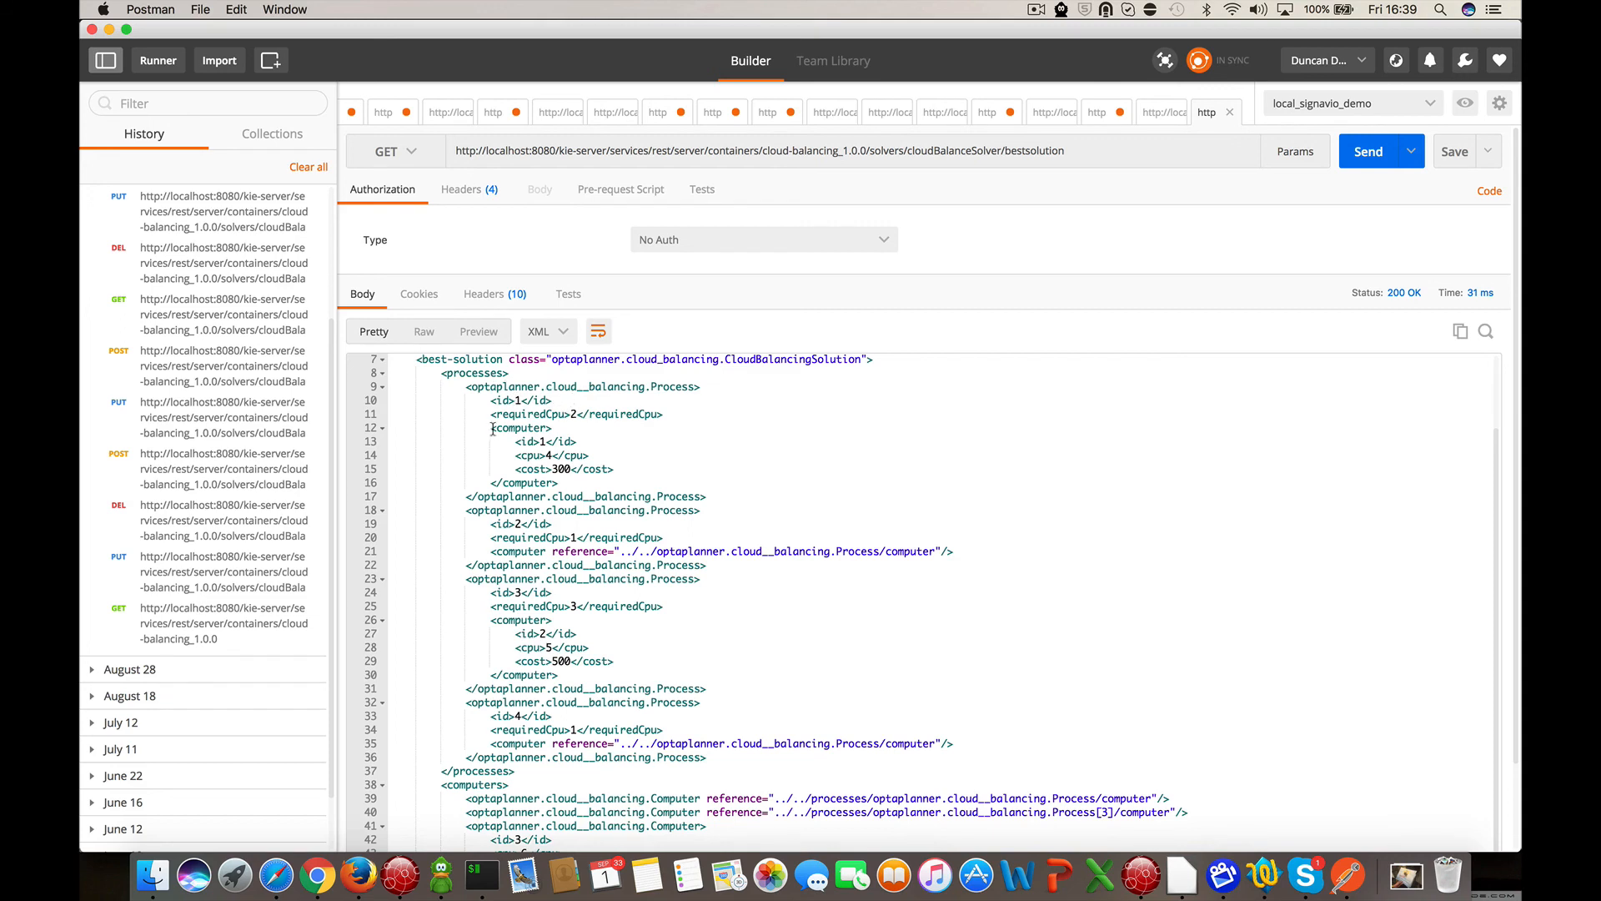
drag(491, 428, 575, 478)
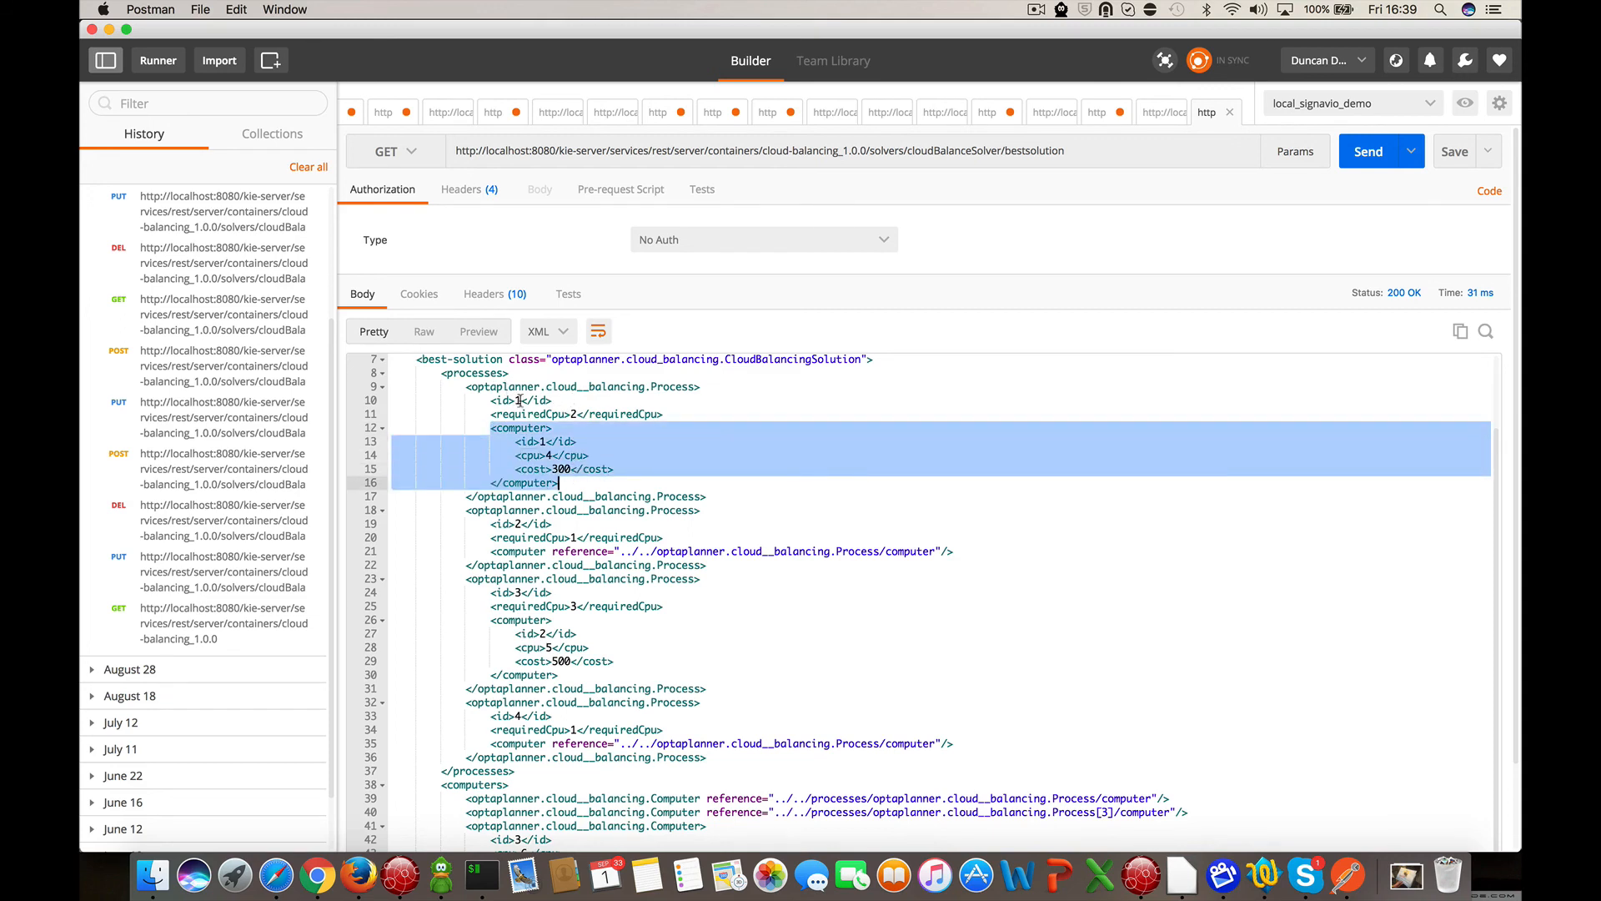
scroll(557, 438, down, 1)
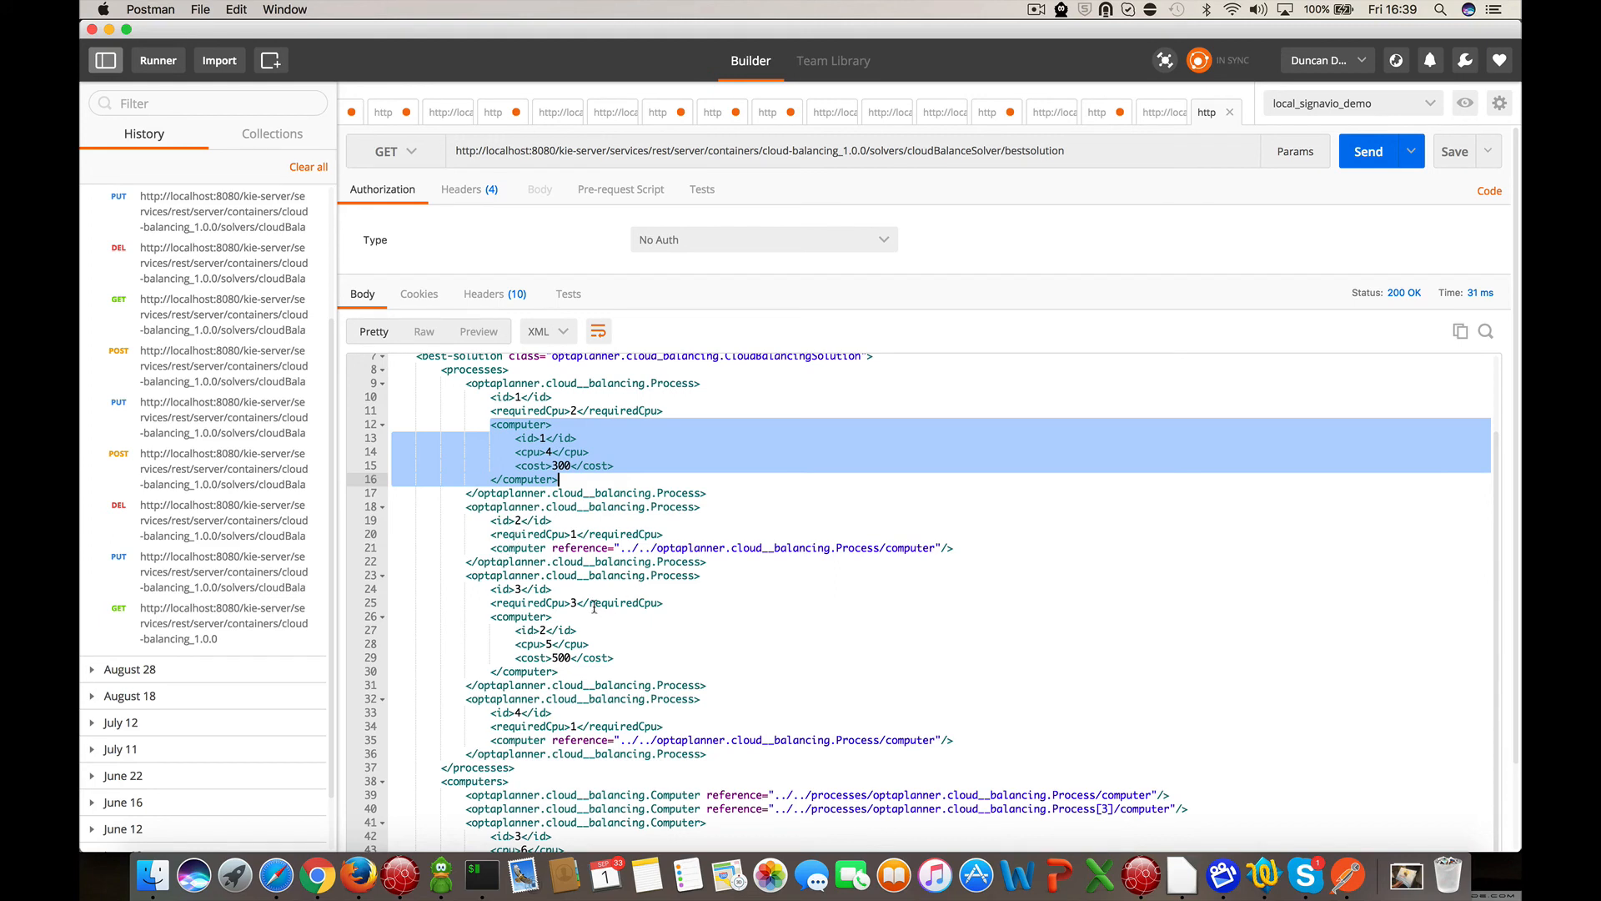
scroll(594, 607, down, 3)
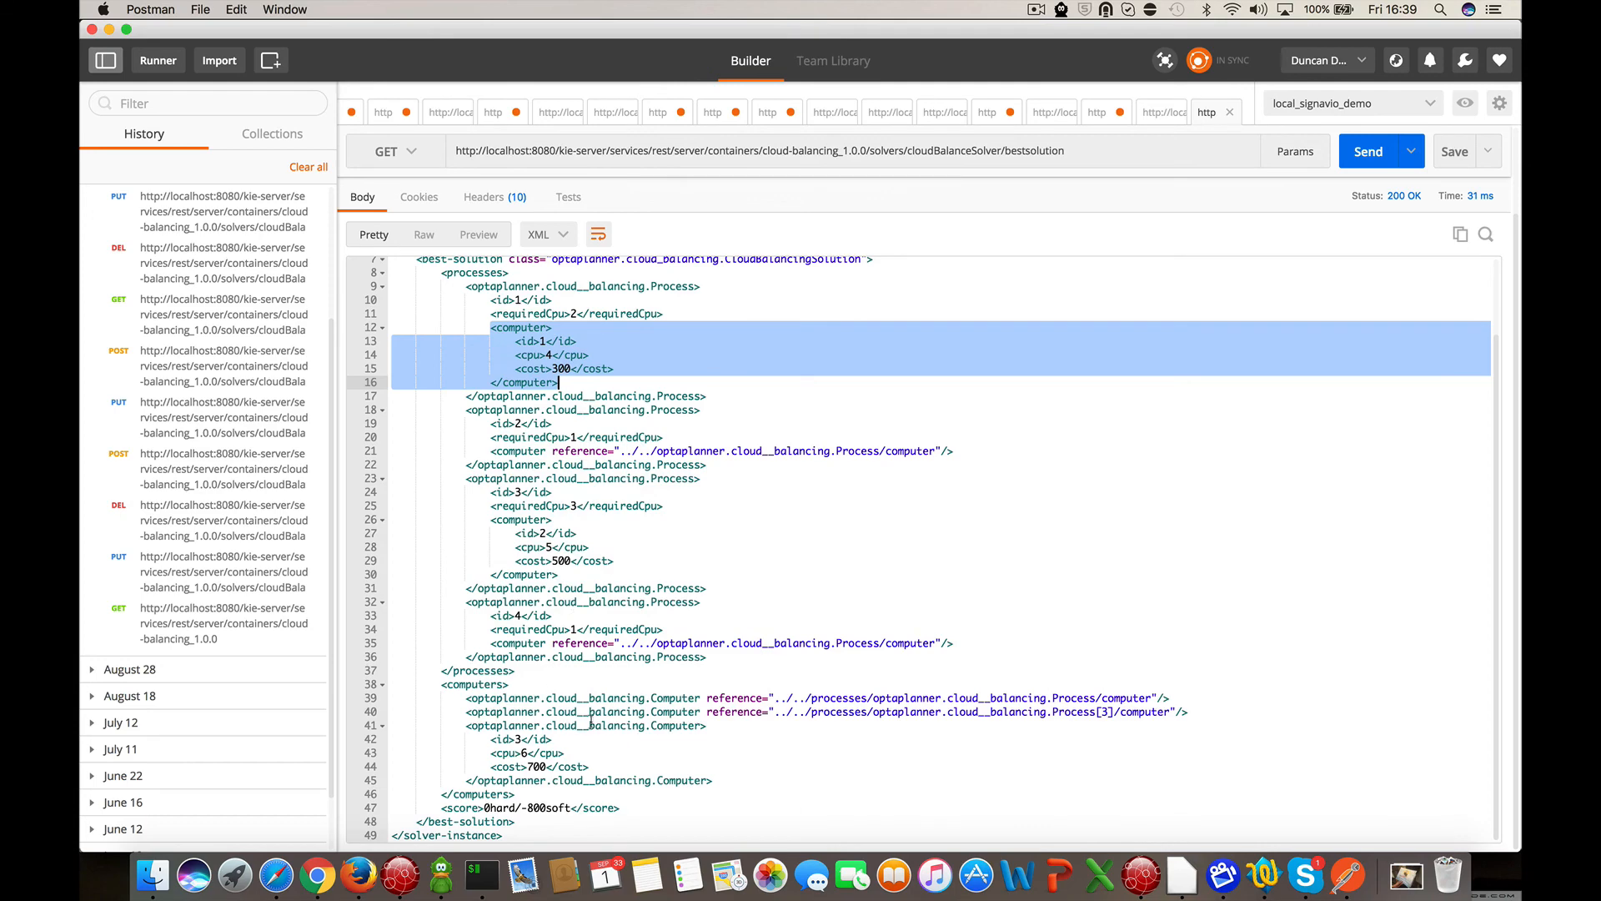
scroll(633, 517, up, 2)
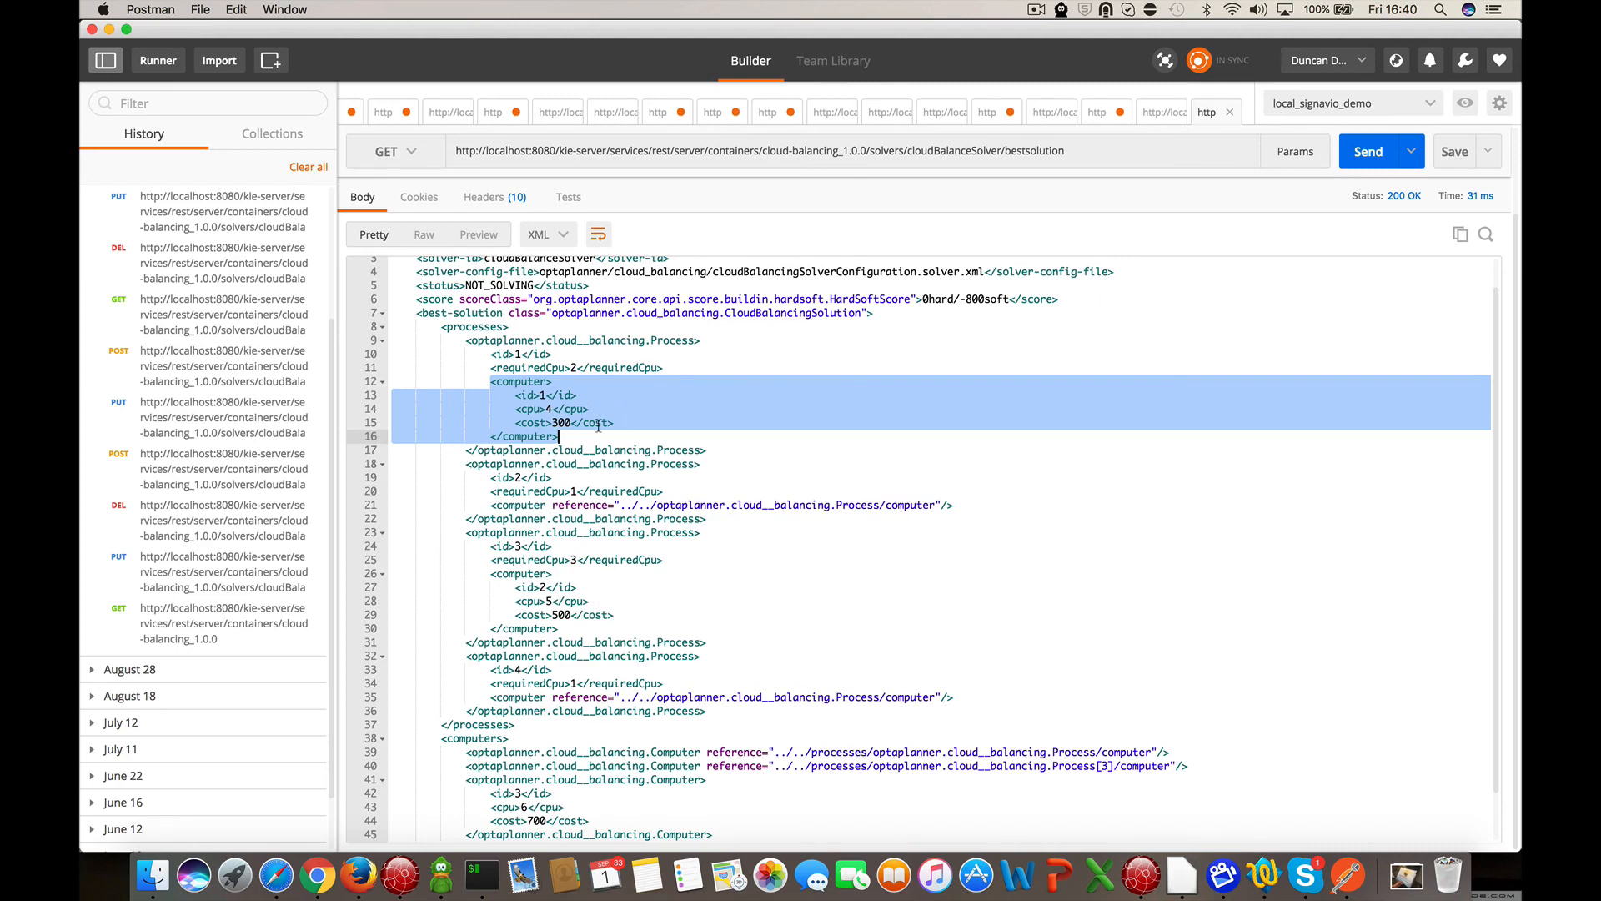
scroll(598, 426, up, 1)
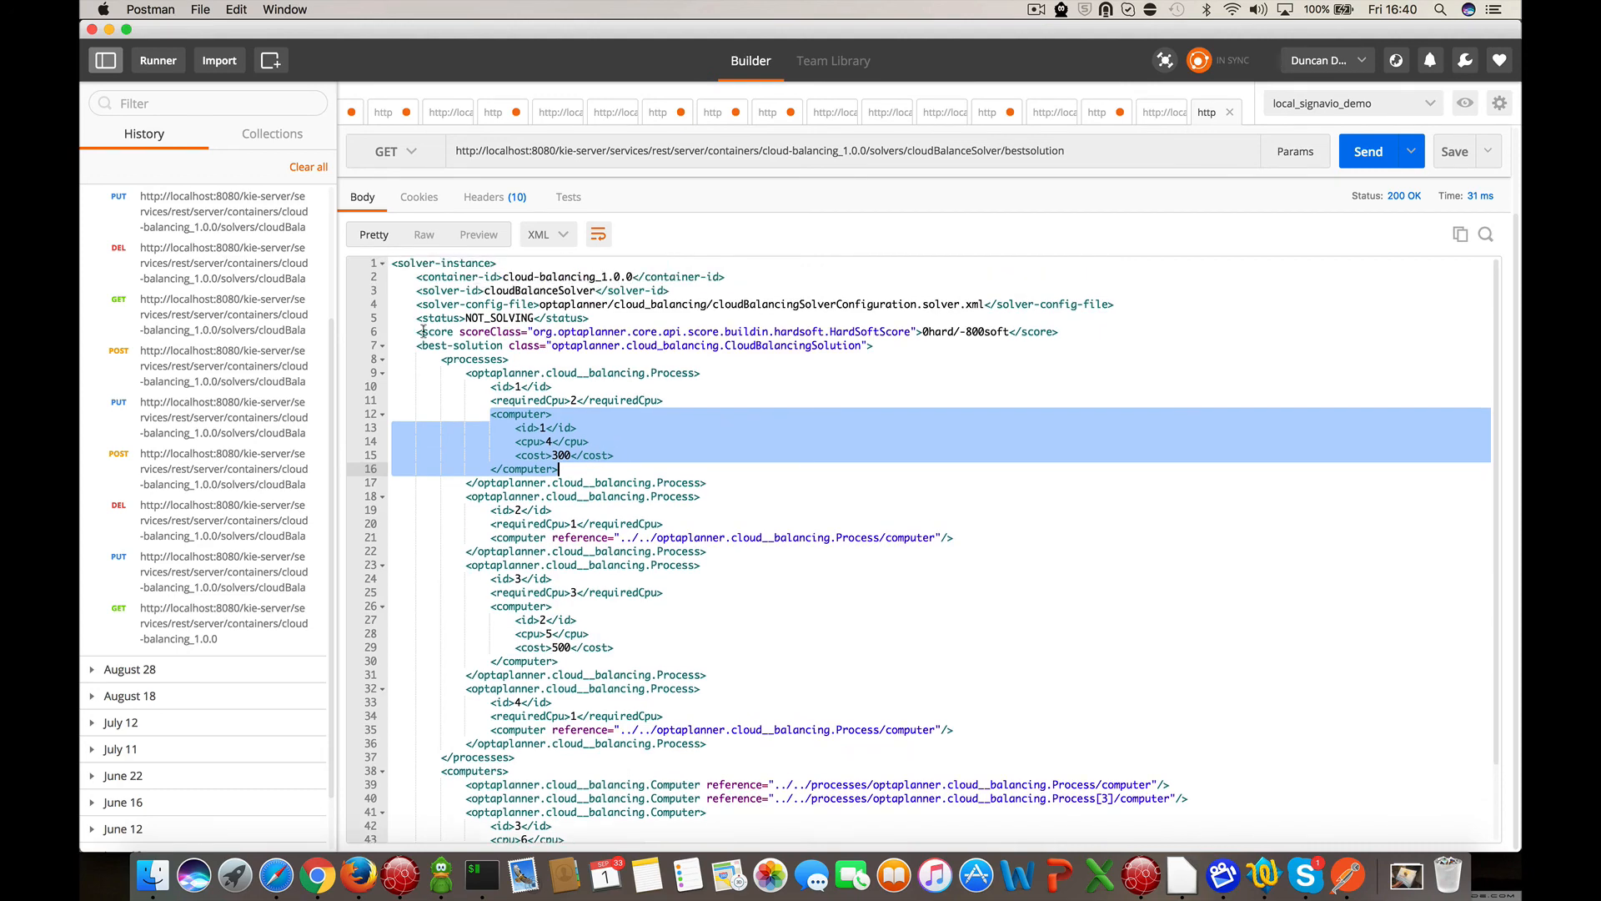
- Examine the solution's hard/soft score and compare it with the costs of the computers assigned to processes 1 and 3
drag(416, 331, 1073, 334)
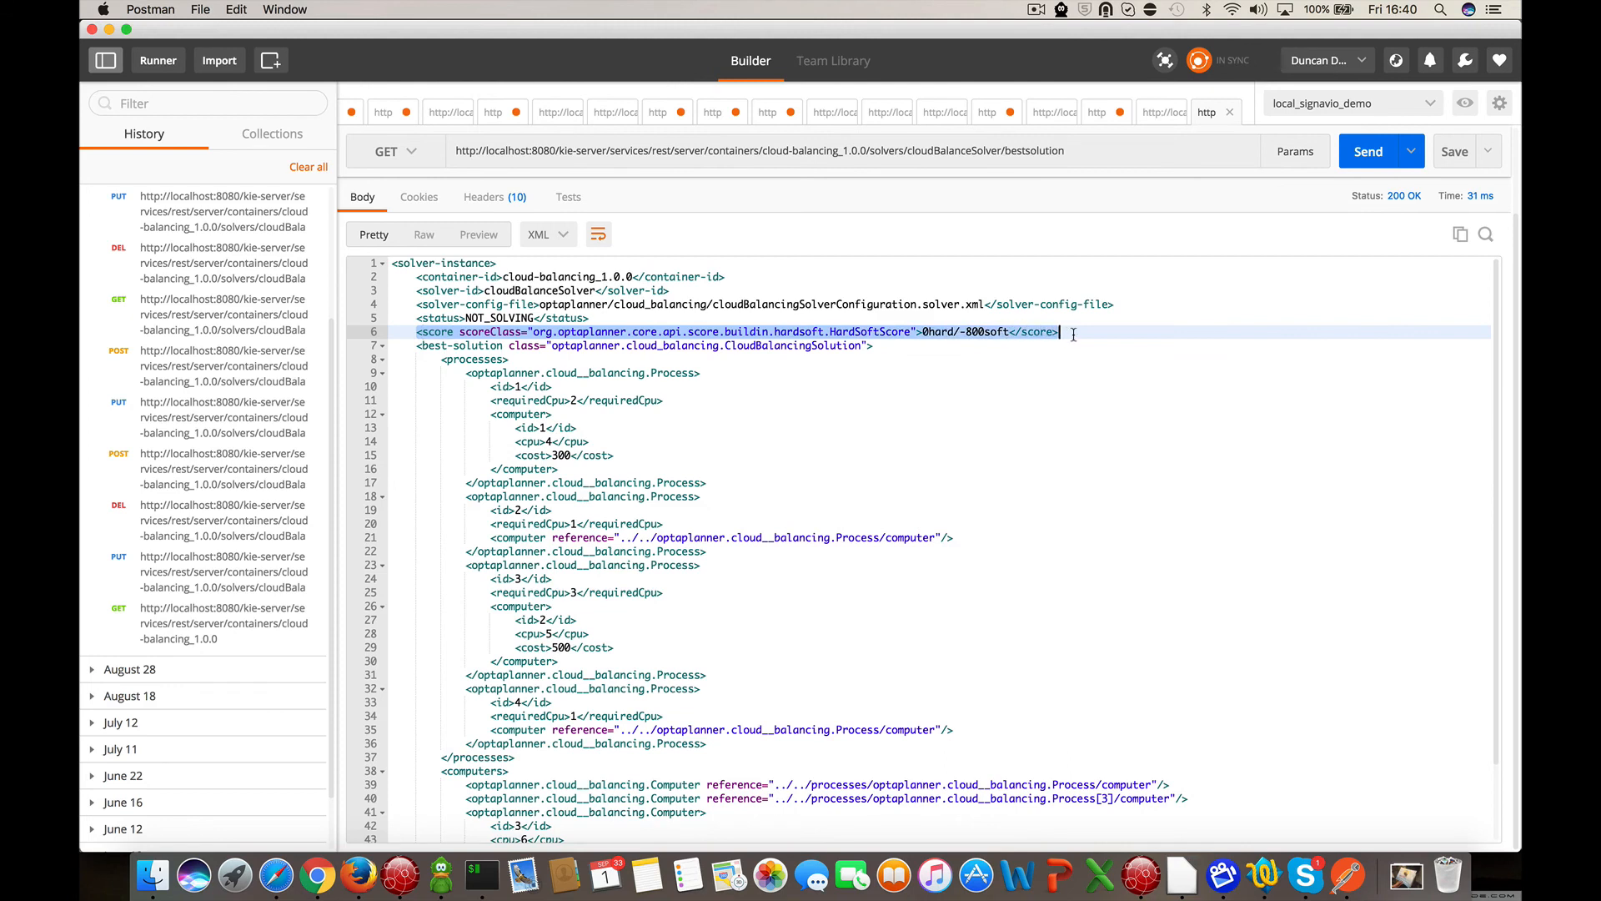
click(996, 382)
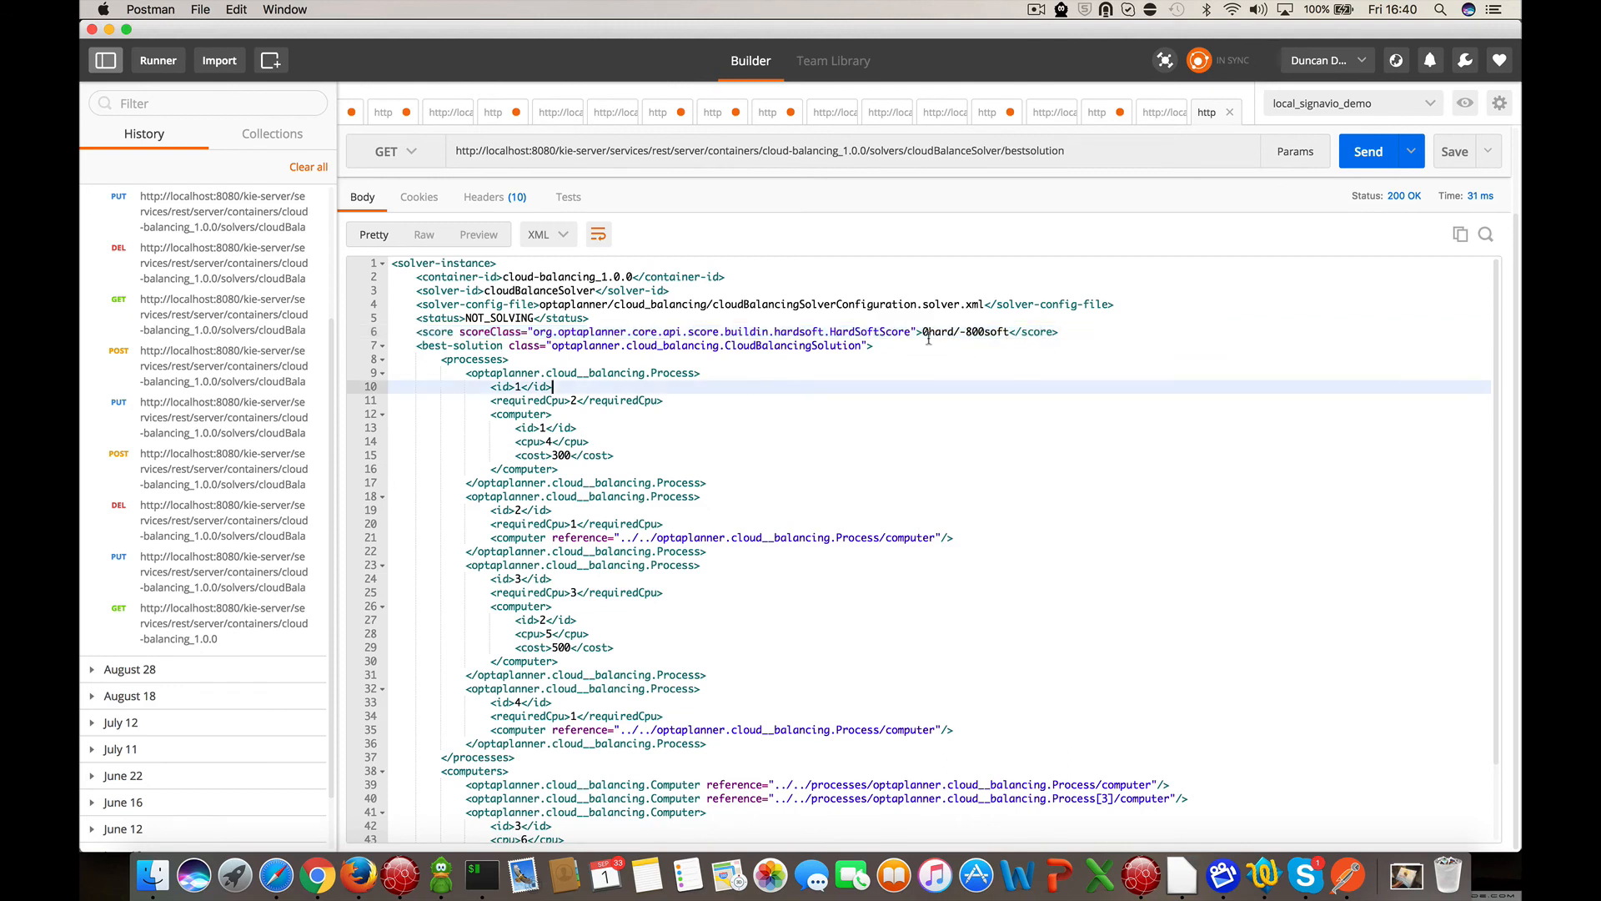
drag(922, 331, 1005, 326)
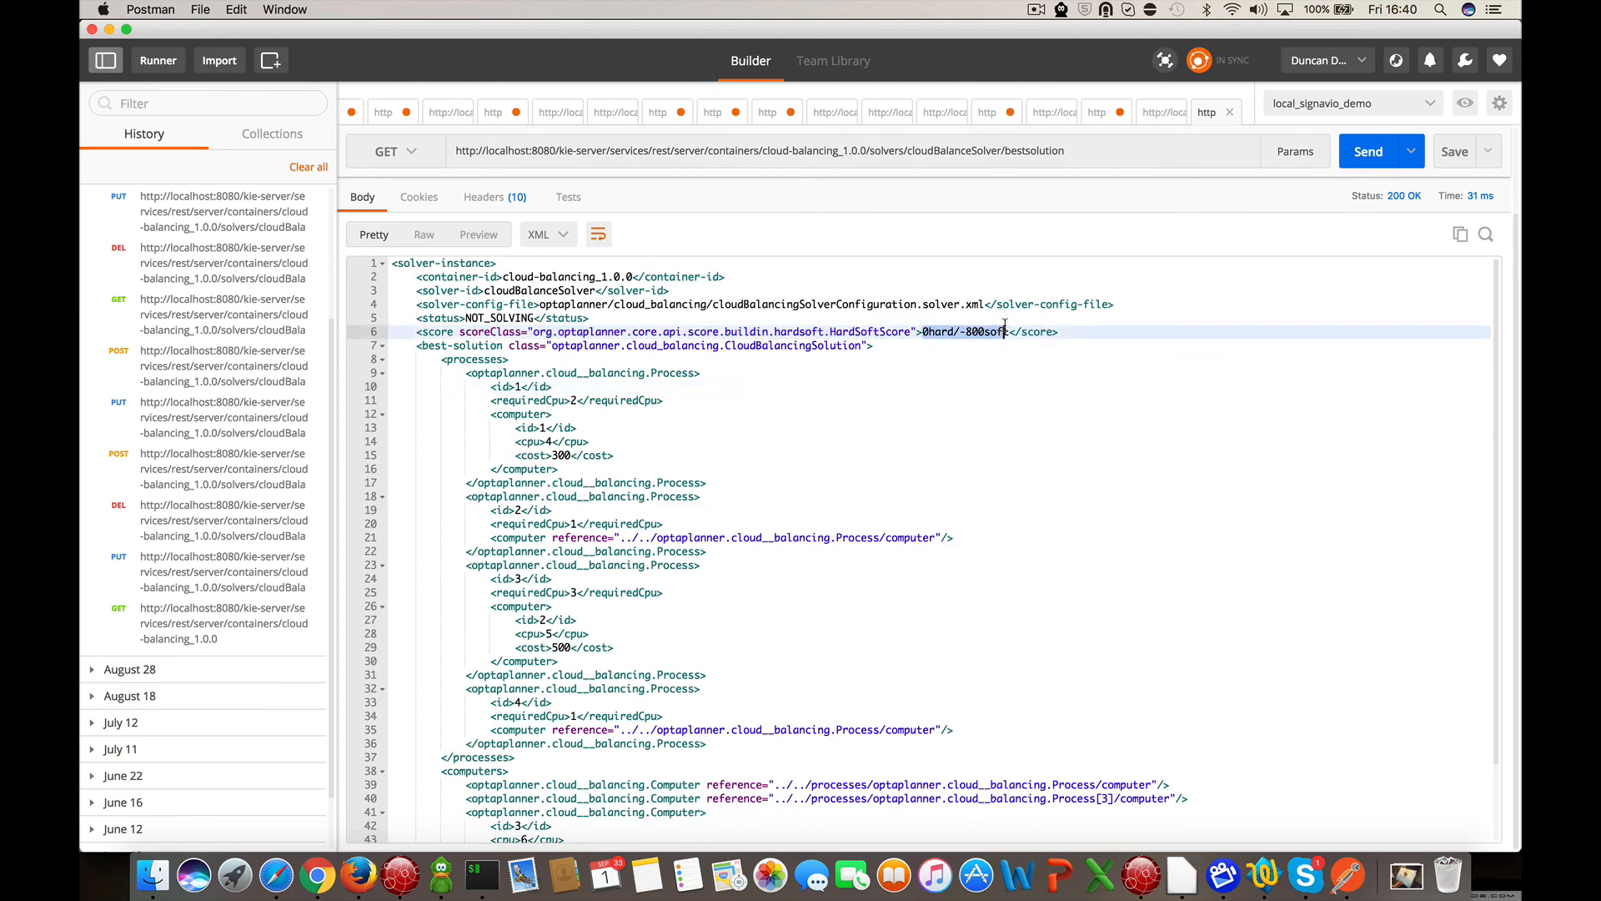
scroll(806, 443, down, 3)
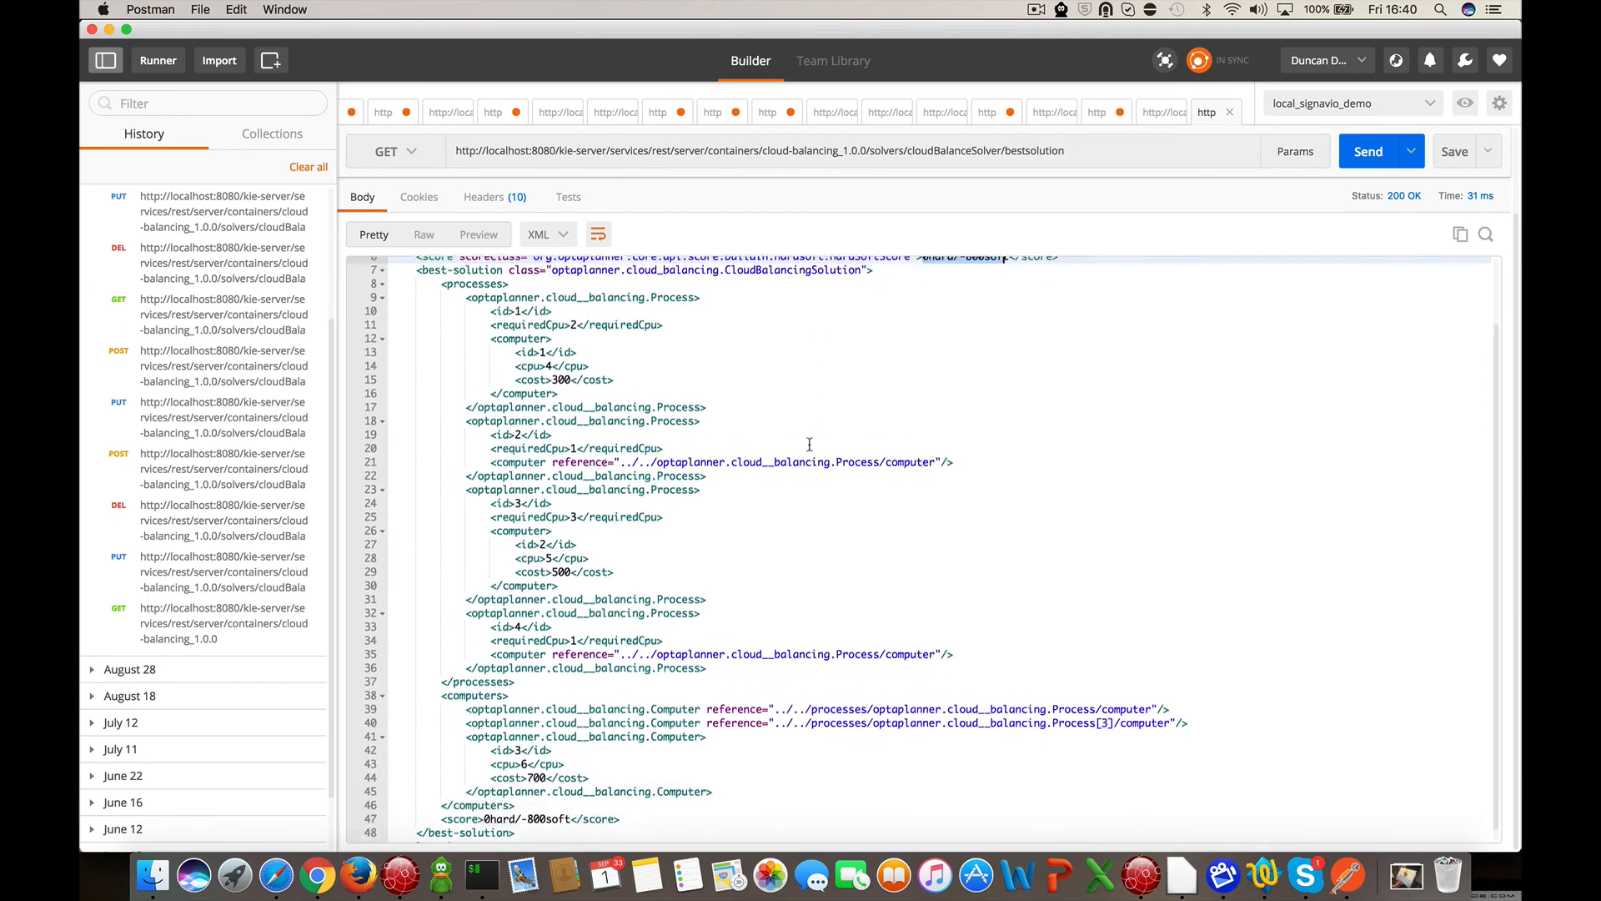
drag(514, 368, 630, 363)
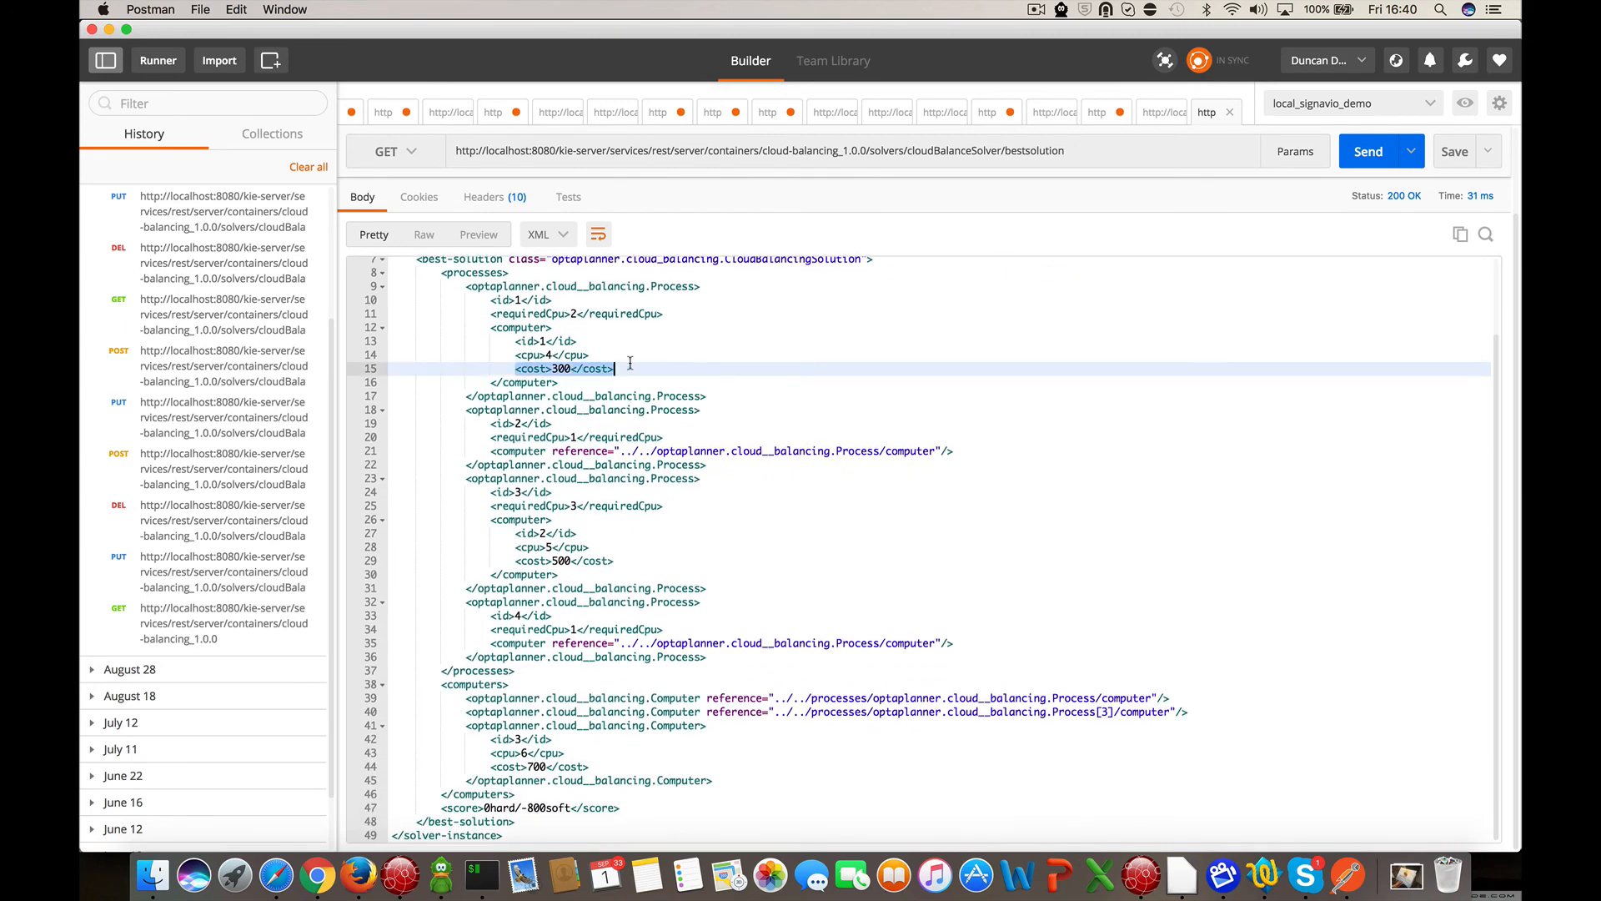
drag(515, 560, 631, 560)
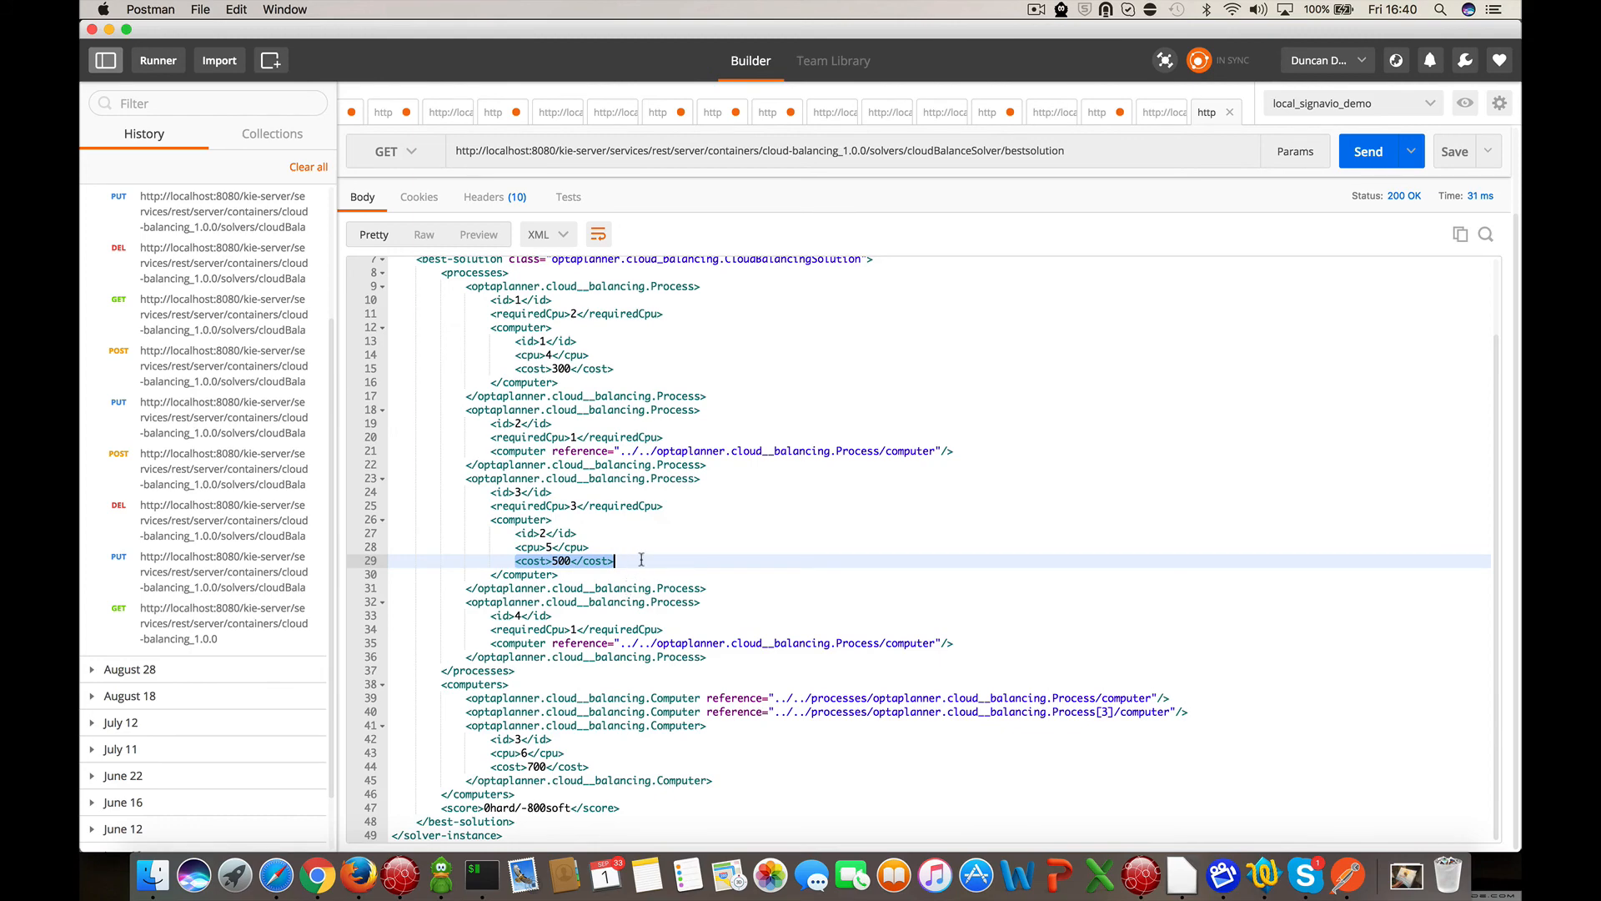
scroll(641, 560, up, 2)
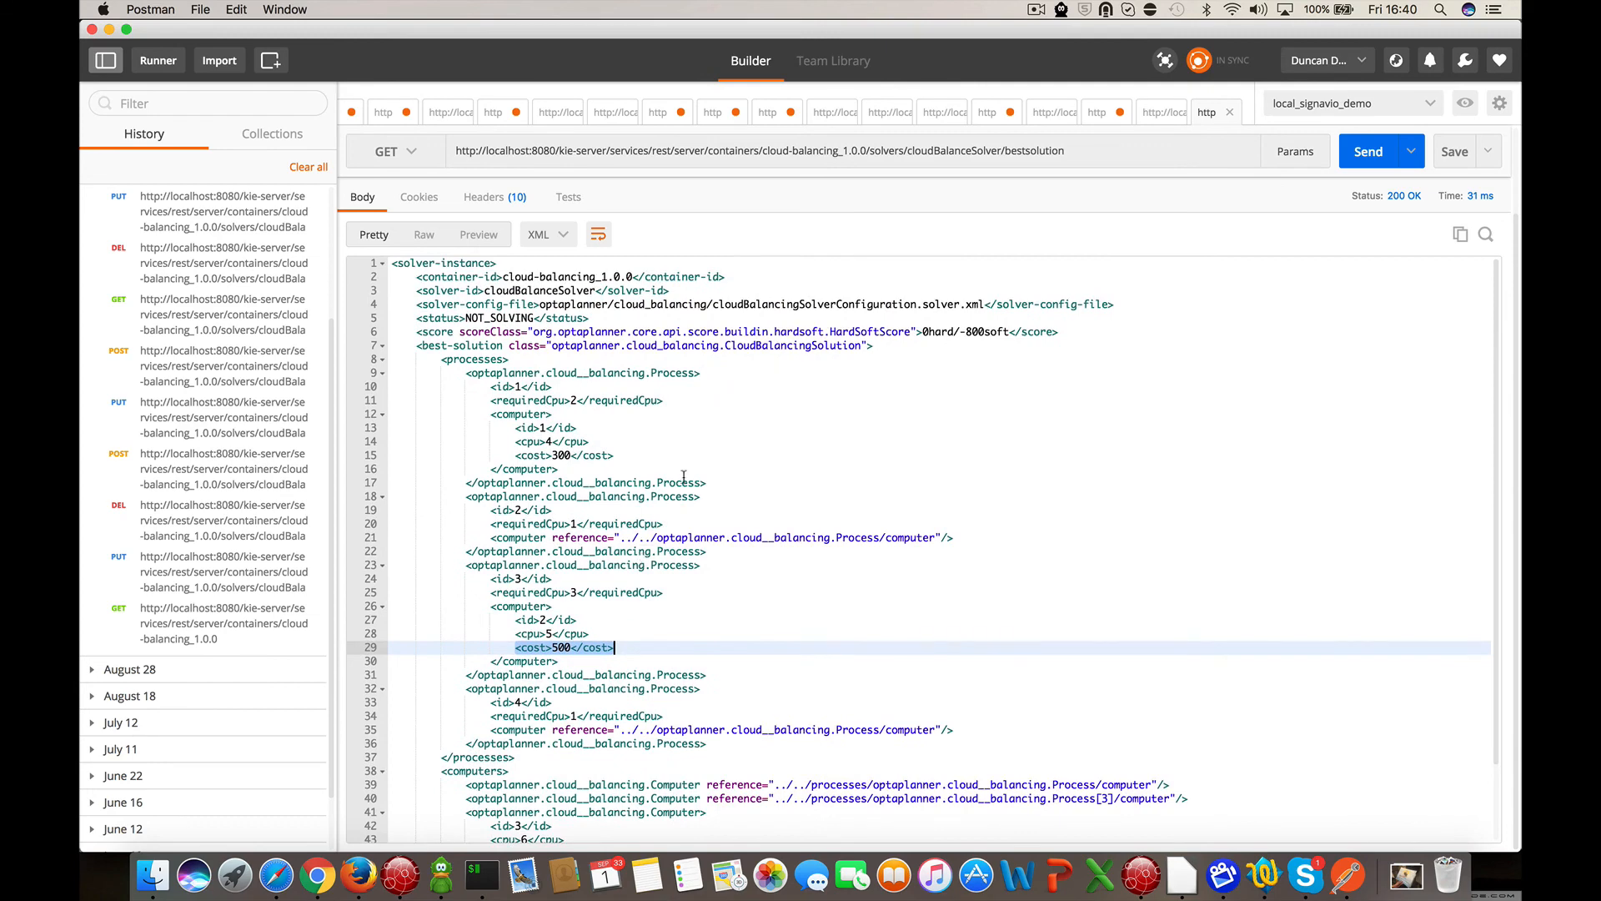